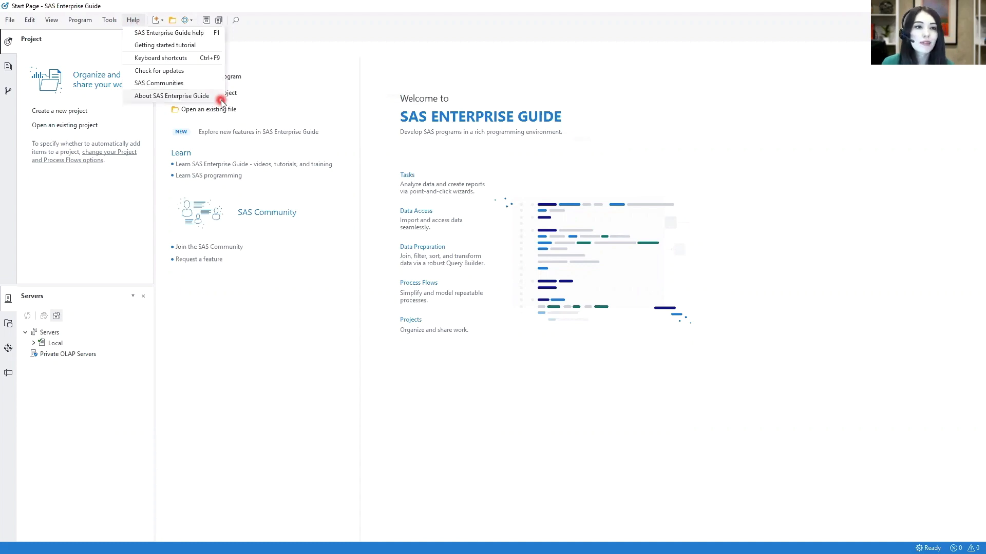
Check the installed version of SAS Enterprise Guide in its About information and close the dialog.
left_click(220, 98)
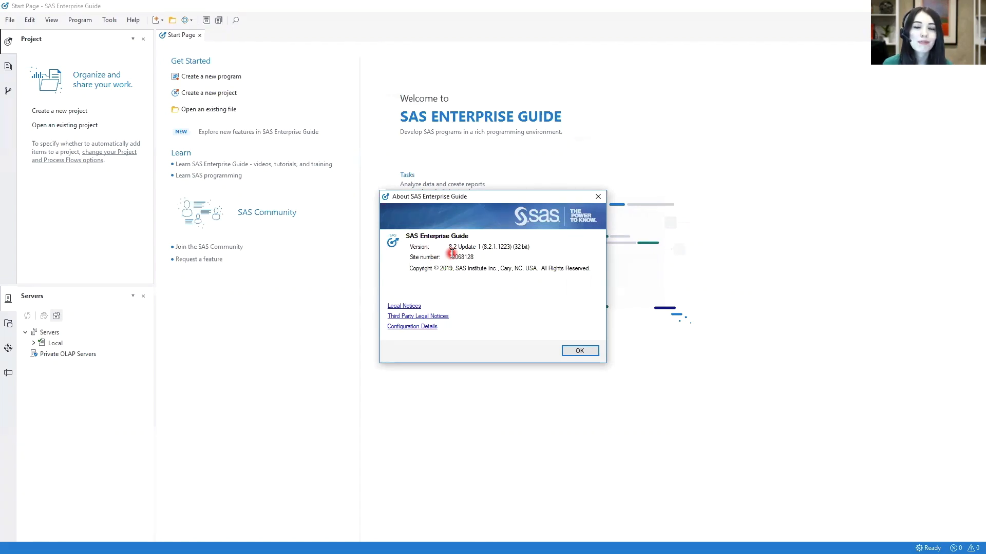
left_click(567, 352)
left_click(531, 353)
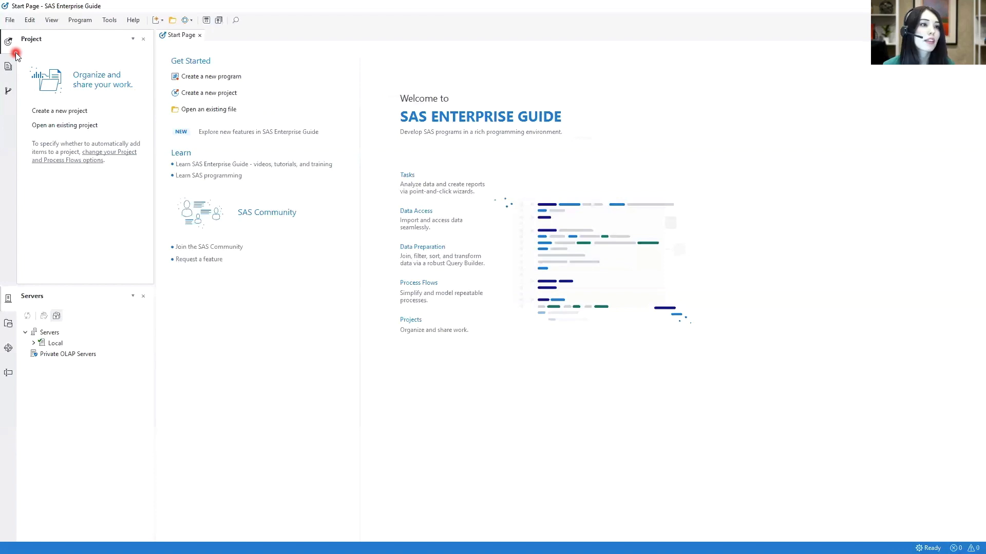
Look through the Open Items, Git Repositories, SAS Folders, Tasks and Prompt Manager panes.
left_click(12, 67)
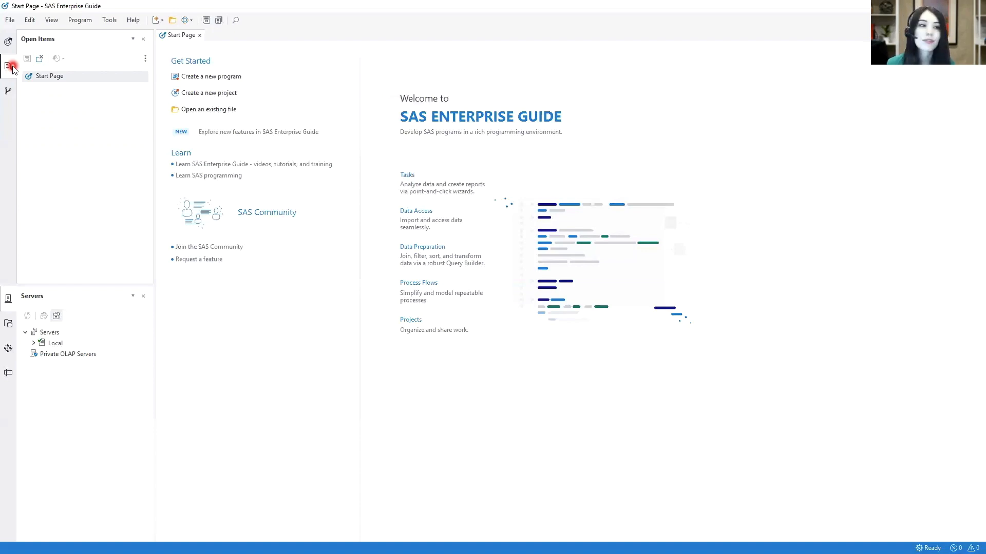
left_click(12, 97)
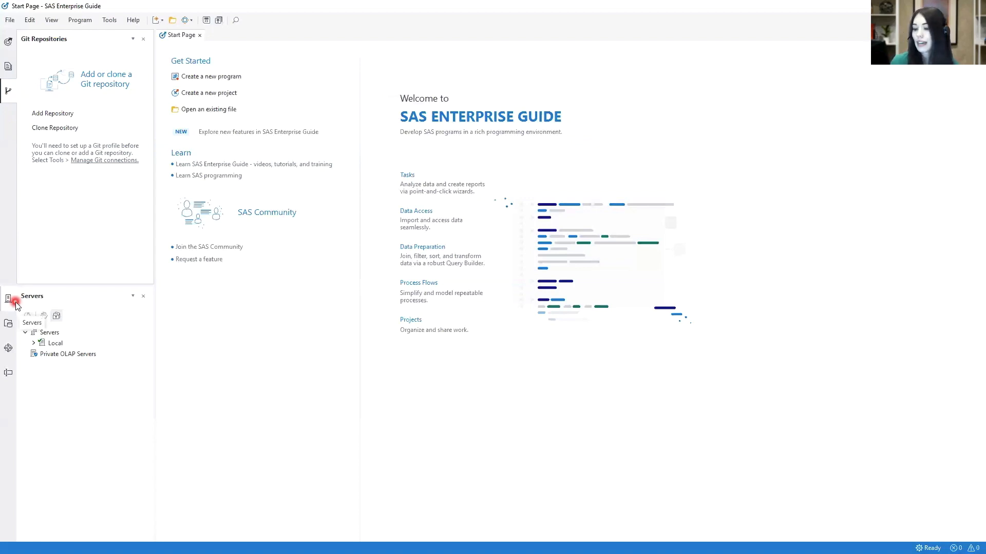
left_click(10, 324)
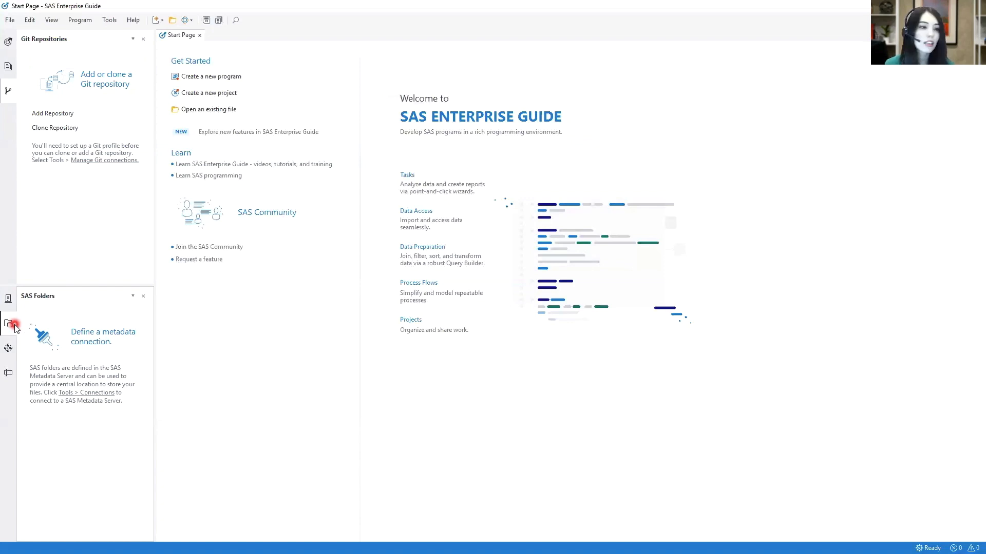
left_click(12, 352)
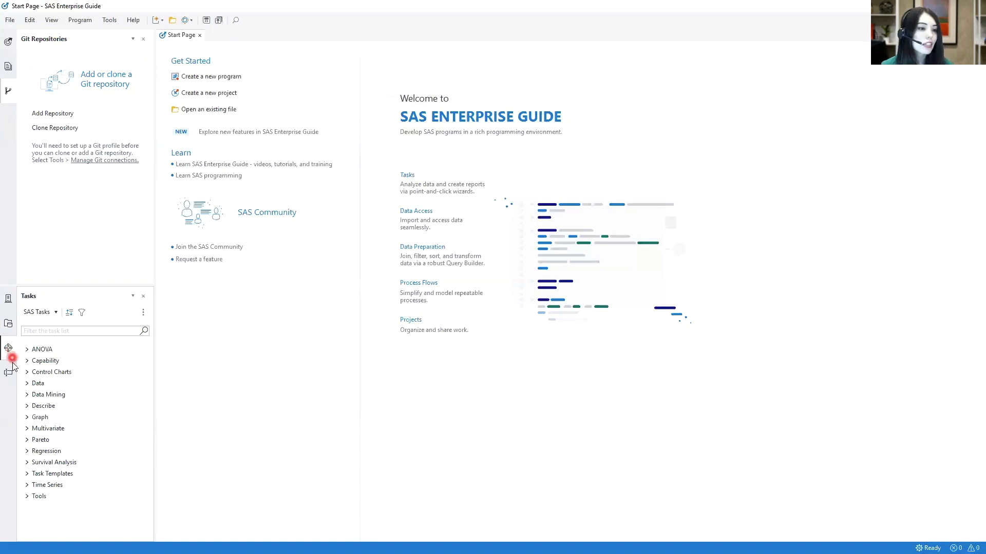
left_click(11, 372)
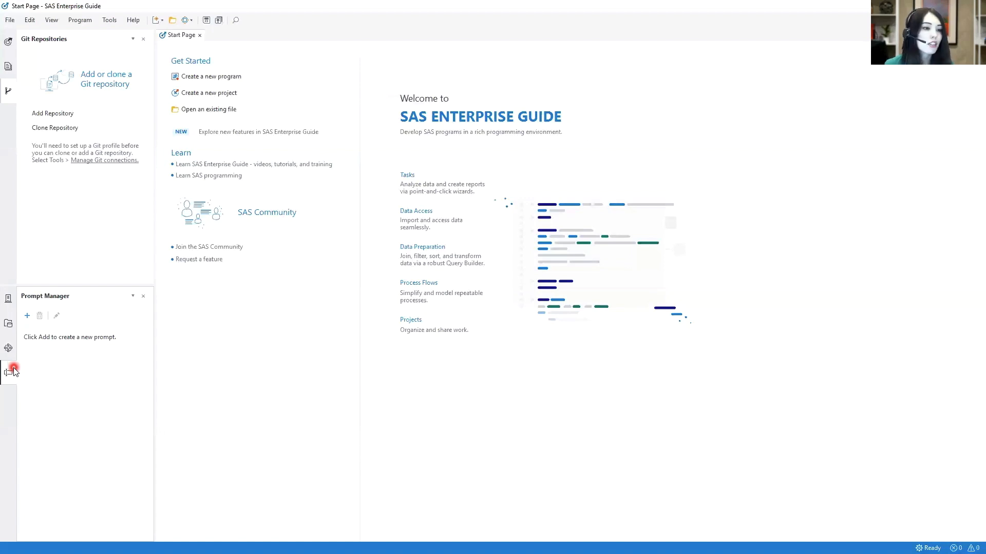
Open the CLASS table from the SASHELP library on the Local server.
left_click(9, 302)
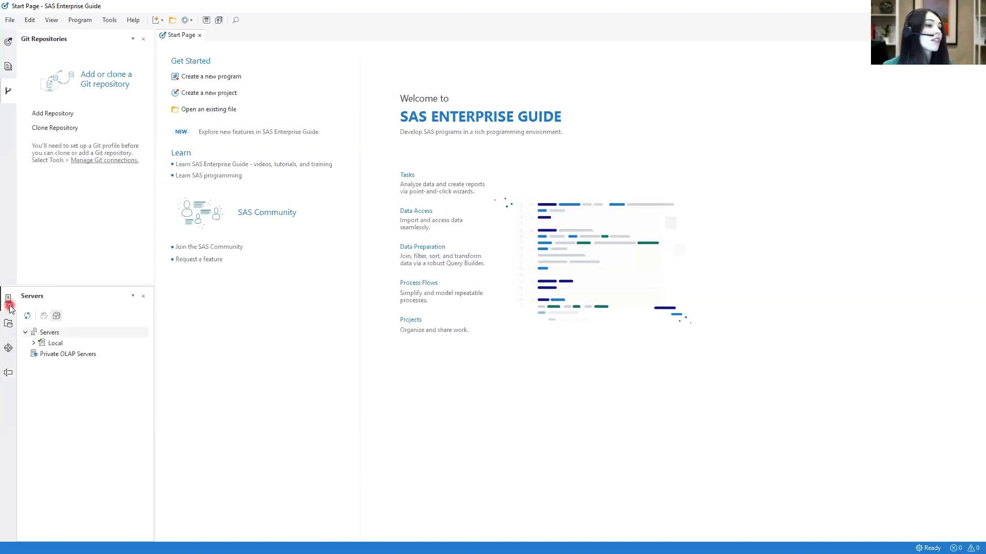
left_click(31, 343)
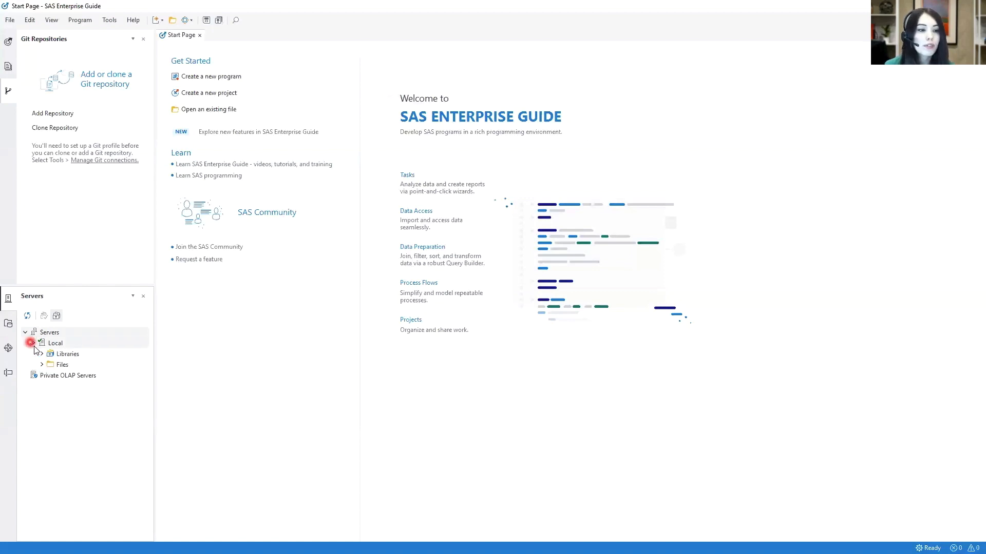
left_click(42, 354)
left_click(49, 398)
scroll(50, 401, "down", 5)
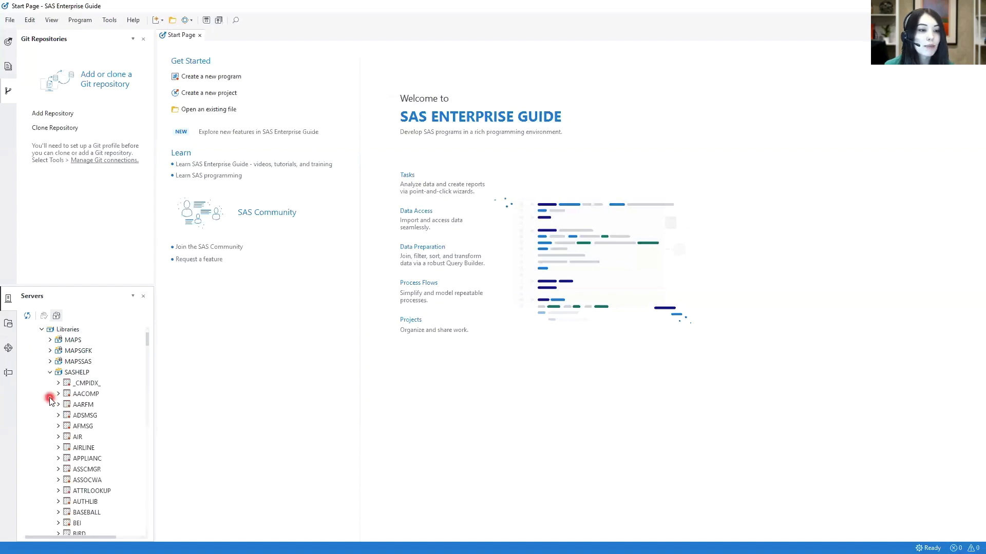
scroll(50, 401, "down", 8)
scroll(50, 401, "up", 2)
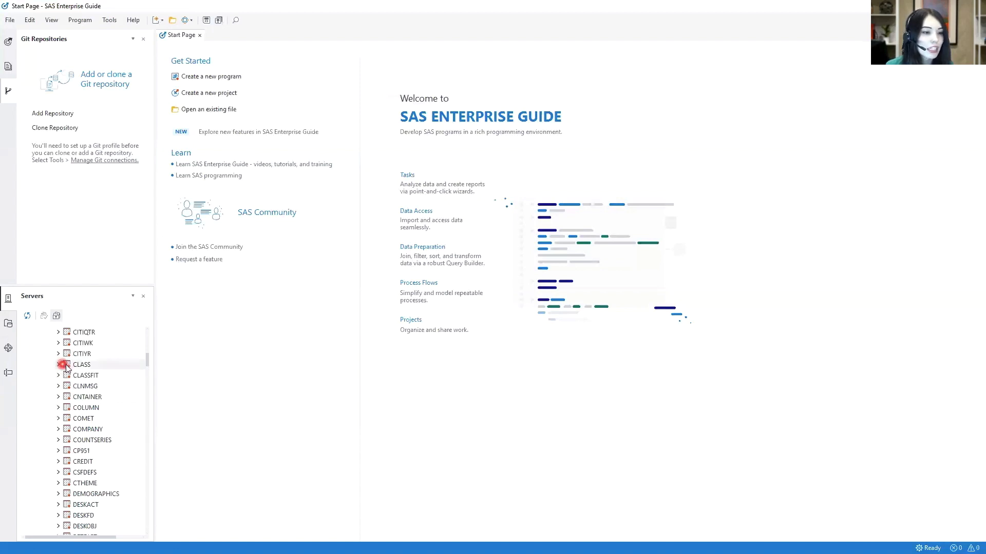
double_click(67, 366)
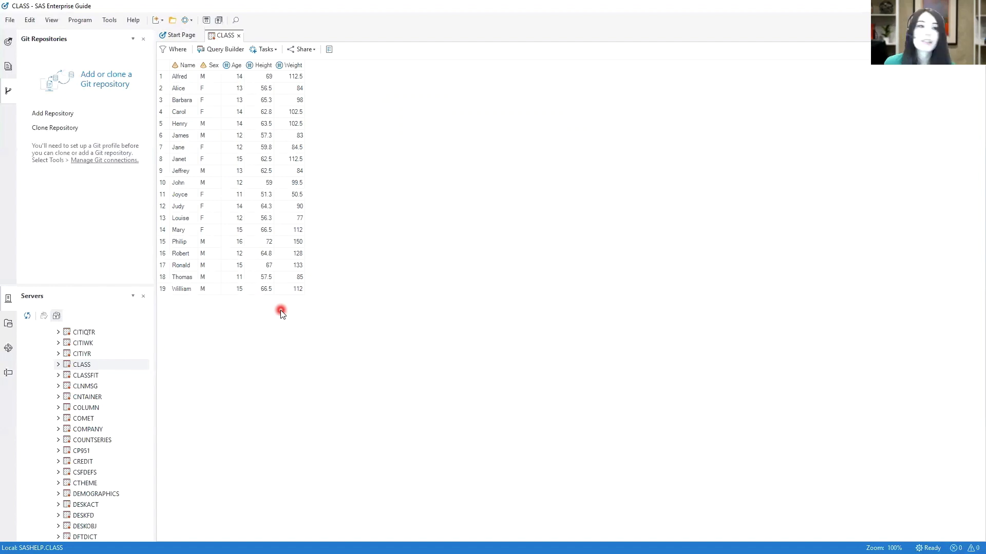
Detach the CLASS table into a floating window over the lower part of the Start Page.
right_click(228, 40)
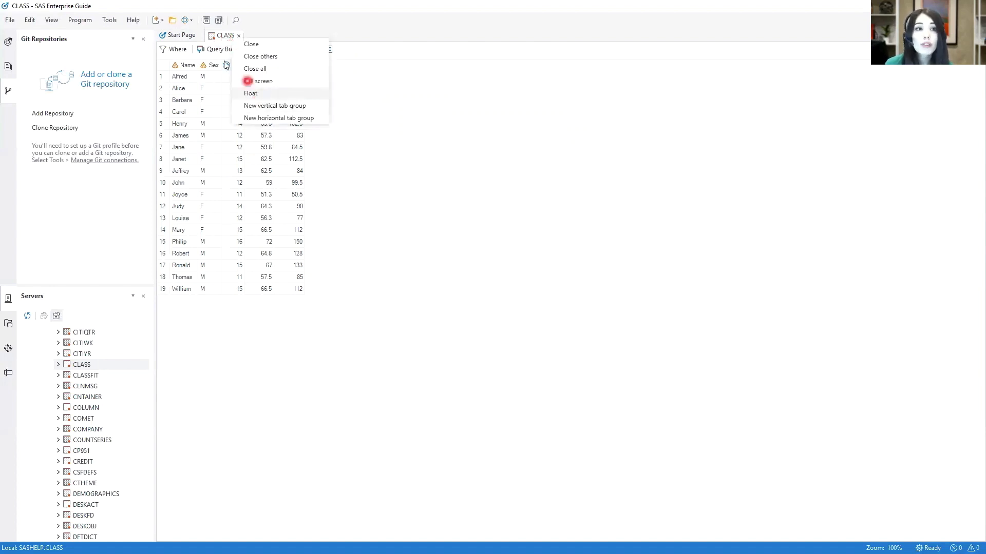
left_click_drag(215, 38, 210, 53)
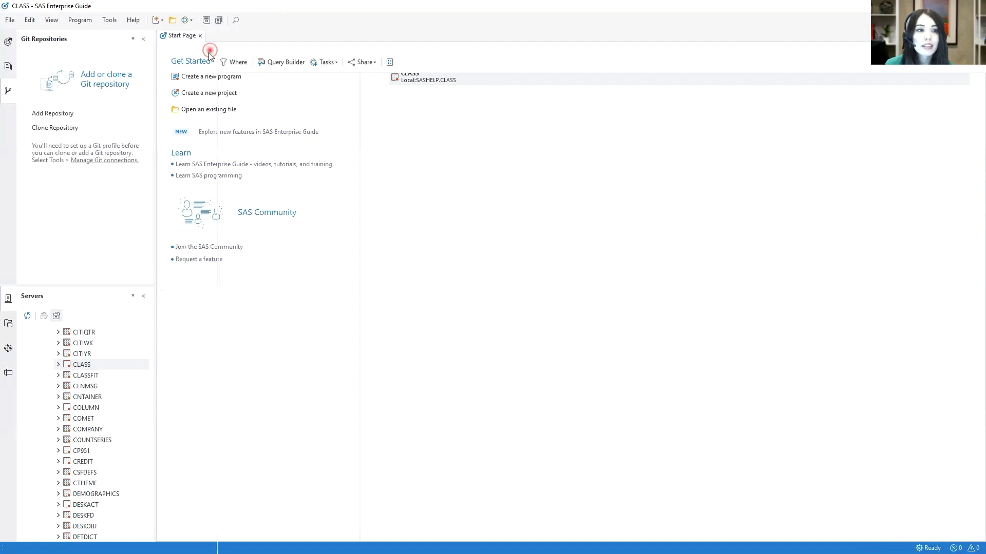
left_click_drag(208, 56, 201, 176)
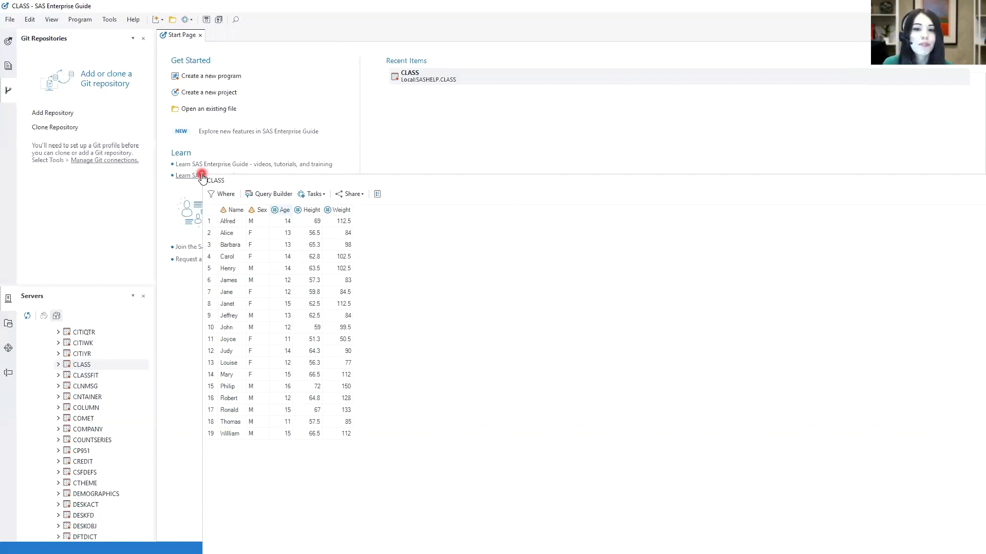
left_click(202, 175)
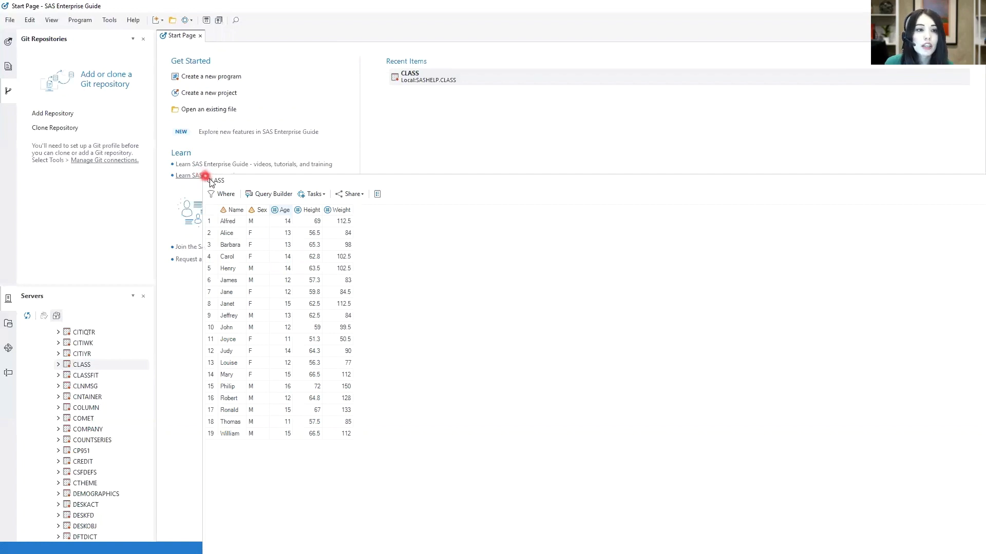
Dock the floating CLASS table back beside the Start Page as a tabbed document.
left_click(221, 182)
right_click(222, 183)
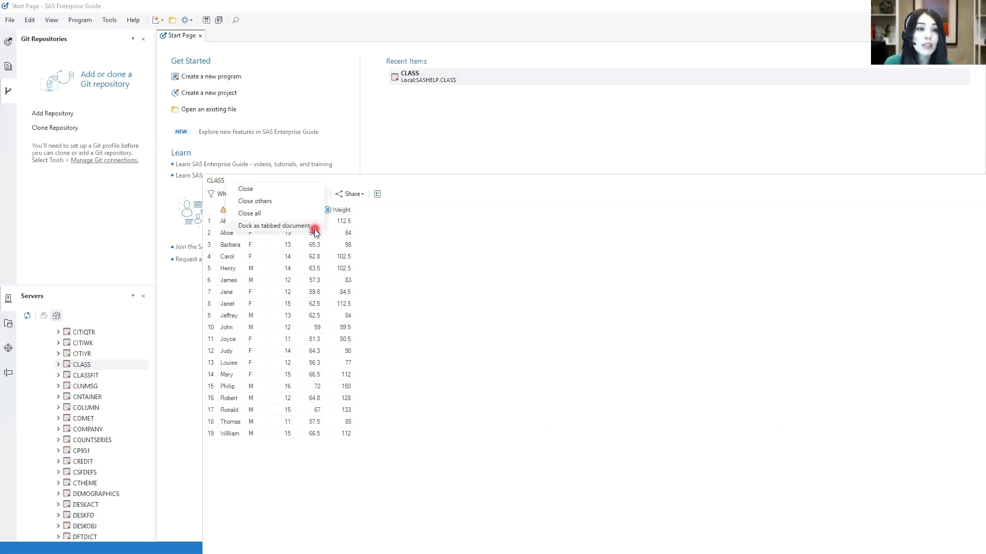
left_click(217, 179)
left_click(221, 180)
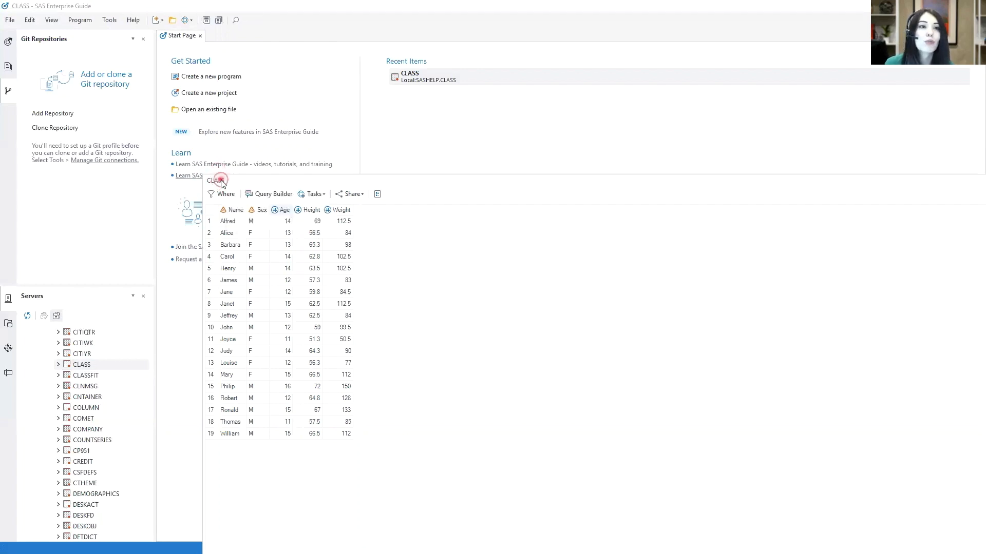
left_click_drag(221, 181, 216, 38)
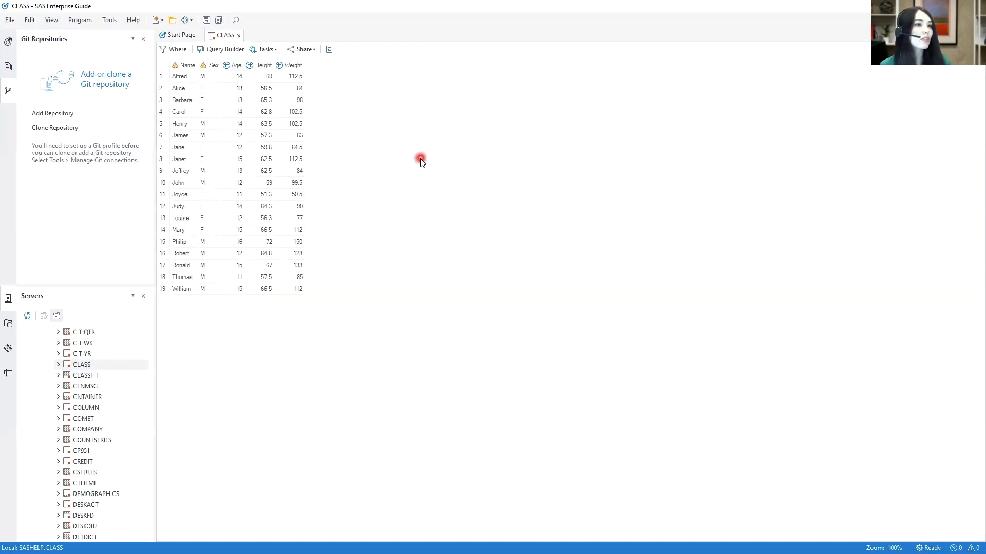
Open the program EnterpriseGuide8Demo1.sas from the computer folder C:\Workshop\S20HEG8.
left_click(9, 20)
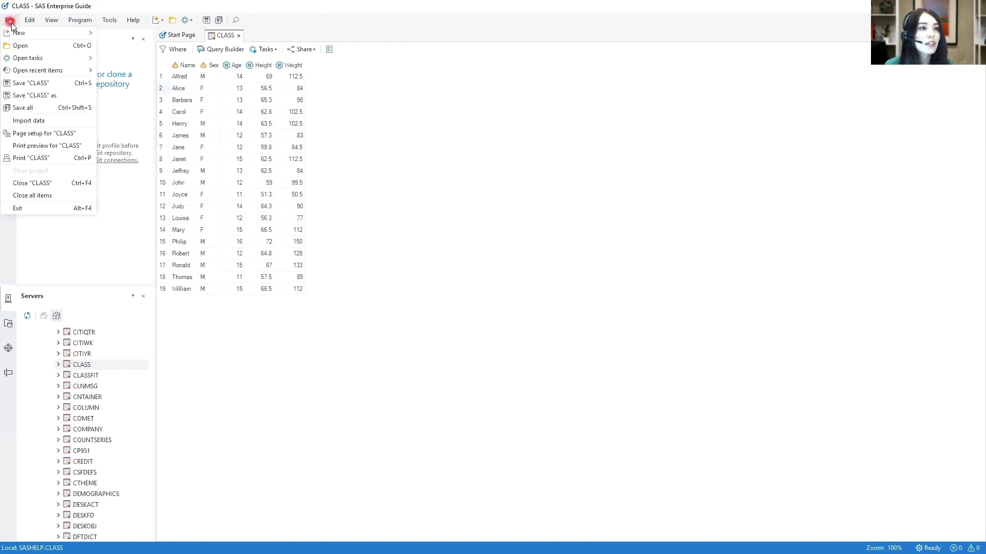
left_click(35, 47)
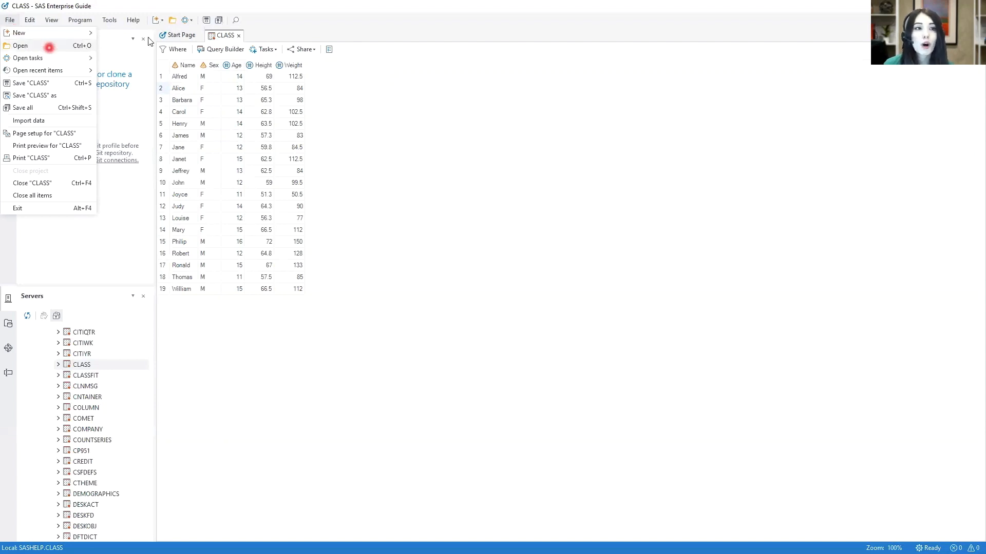
left_click(172, 25)
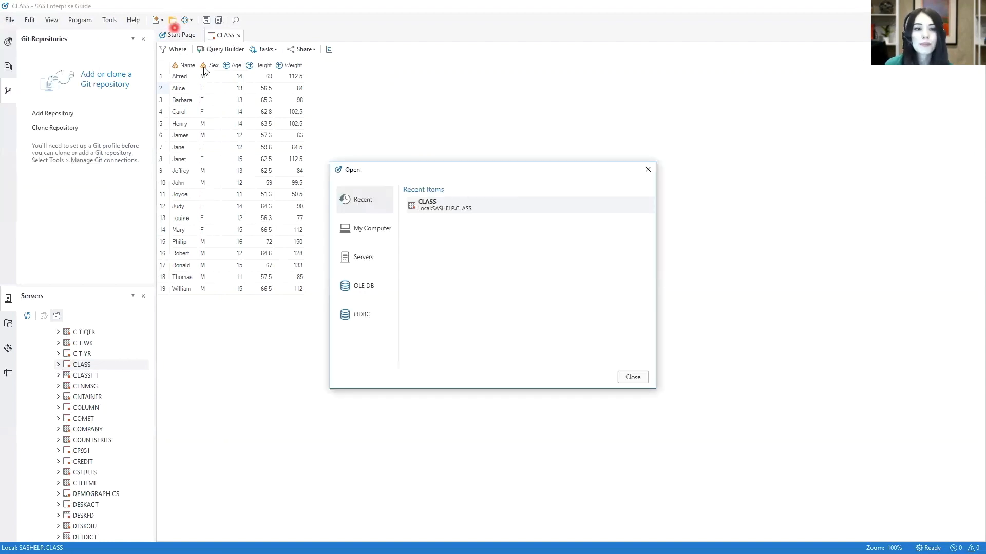
left_click(374, 238)
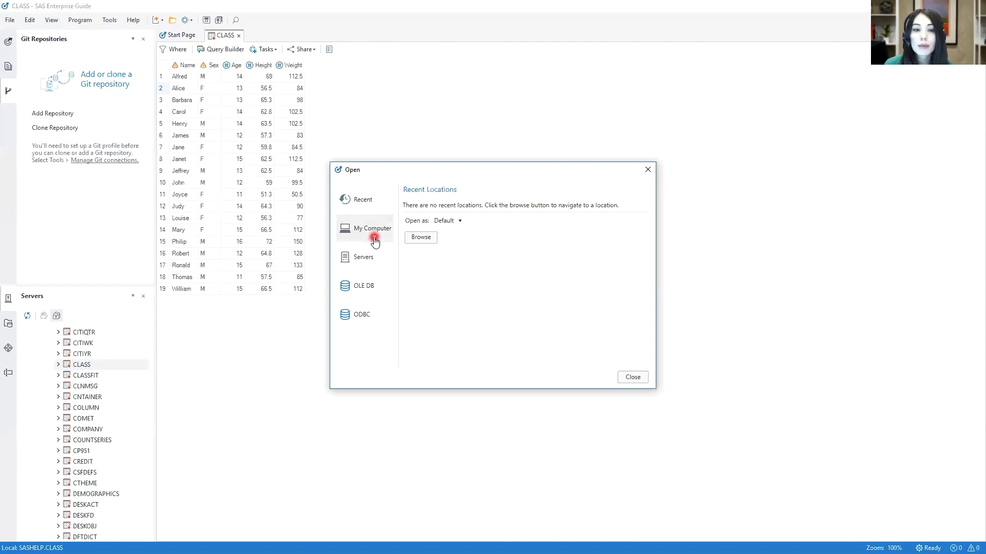
left_click(421, 238)
left_click(542, 251)
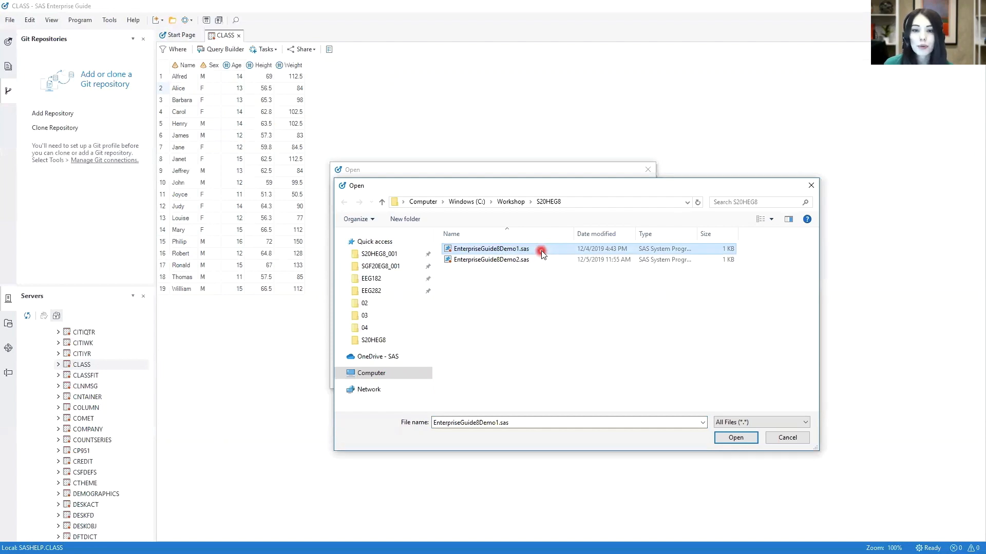
left_click(715, 439)
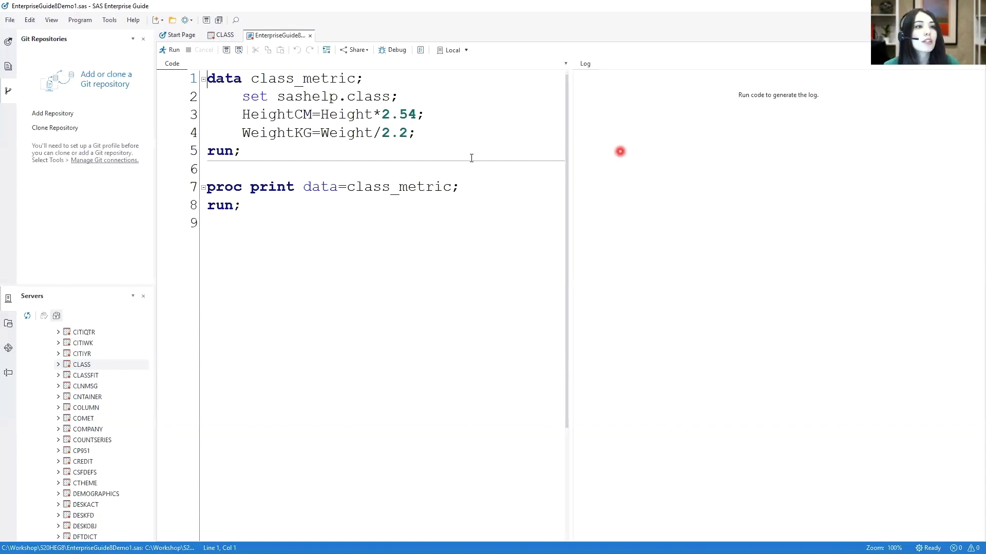
Apply the Standard program tab preset in place of the split code and log layout.
left_click(51, 20)
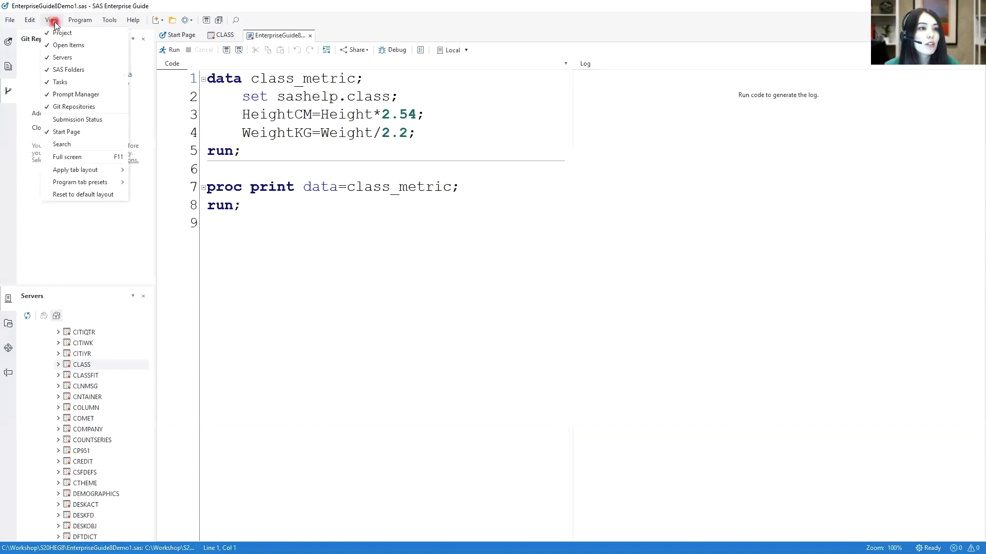
mouse_move(116, 185)
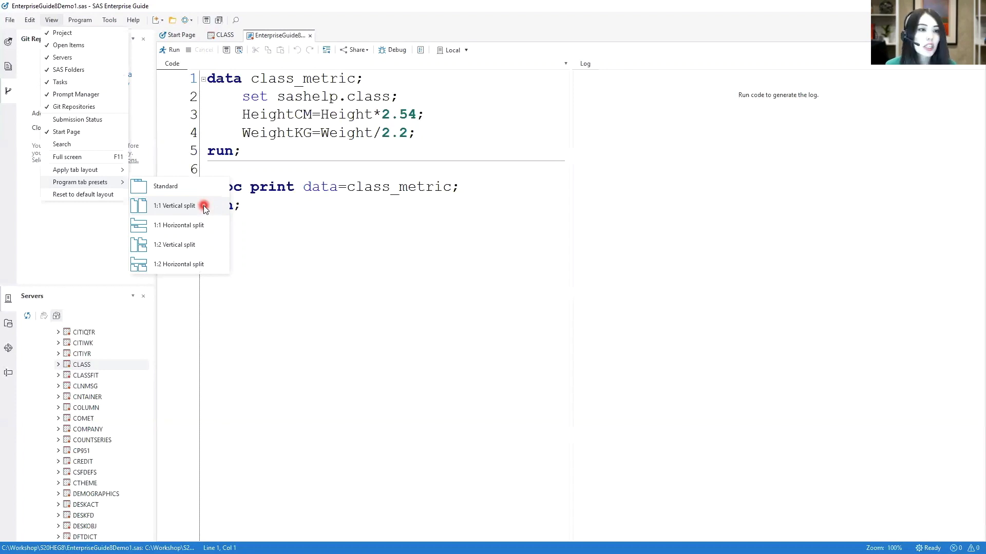
left_click(190, 193)
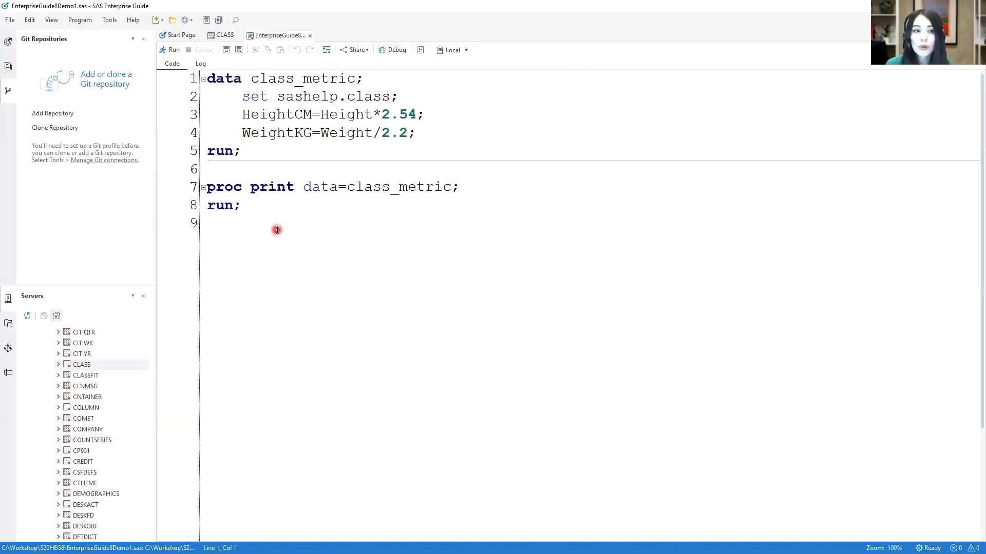
Run the EnterpriseGuide8Demo1.sas program and enlarge the printed results table.
left_click(178, 53)
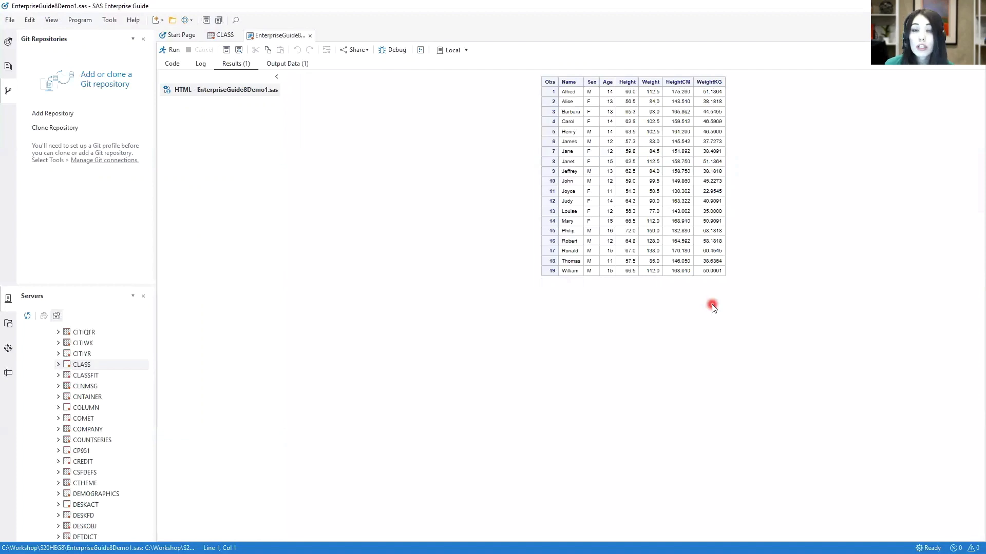
scroll(795, 303, "up", 2)
scroll(795, 303, "up", 3)
scroll(795, 303, "up", 3)
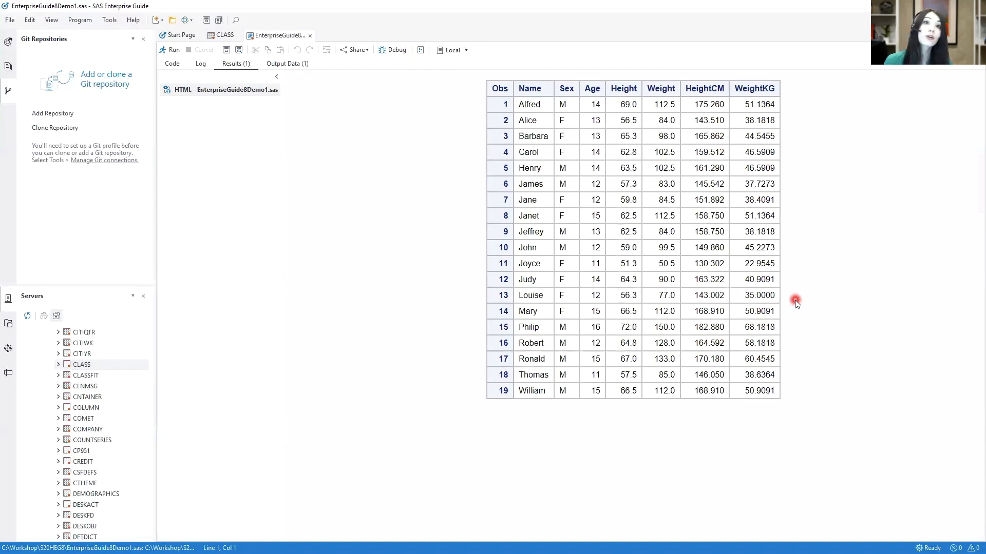
Send the program's CLASS_METRIC output data to Microsoft Excel and close the resulting workbook without saving it.
left_click(296, 72)
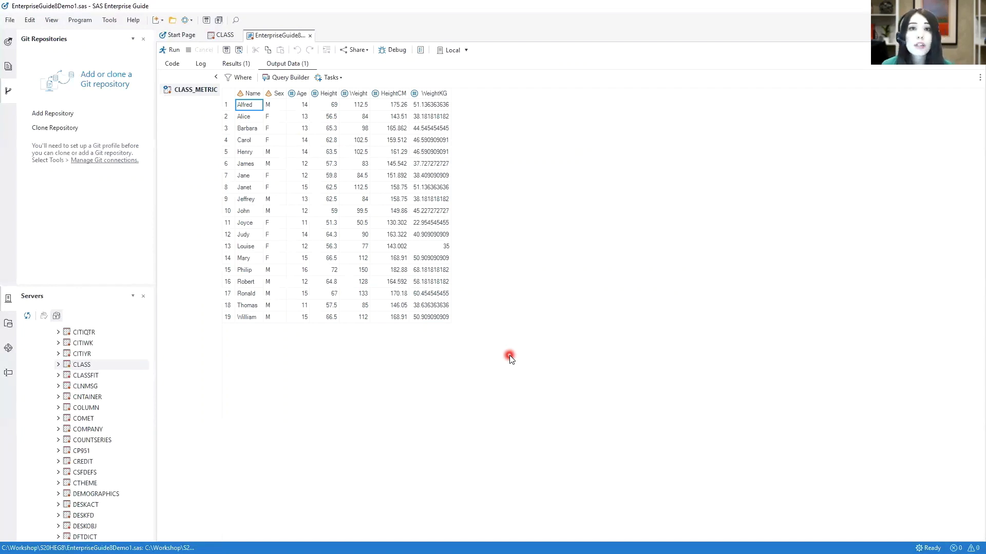
right_click(215, 95)
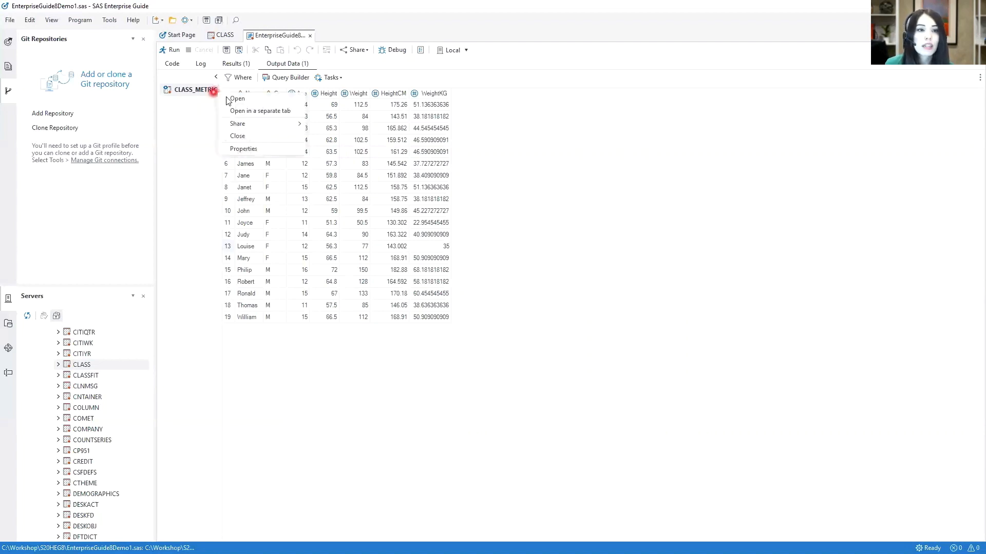
mouse_move(274, 125)
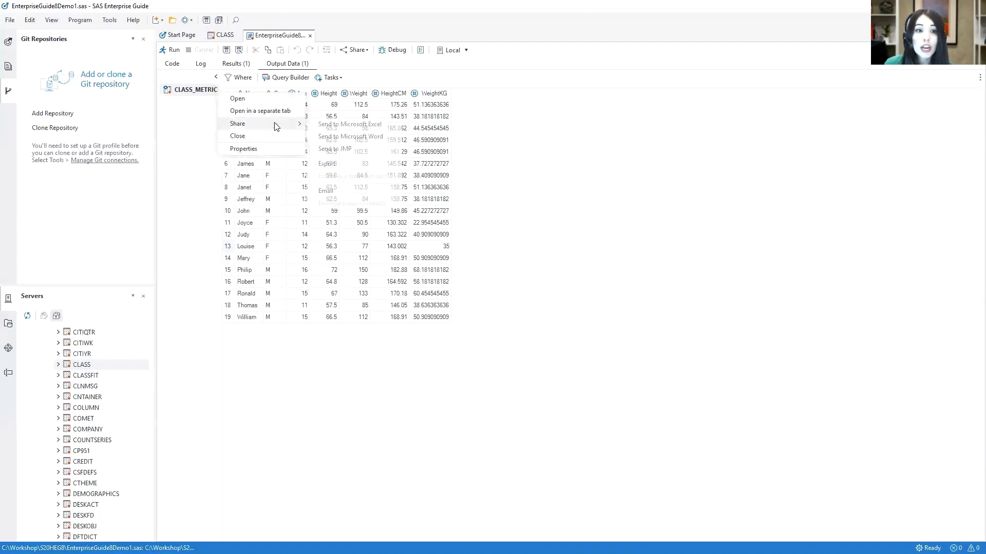
left_click(319, 125)
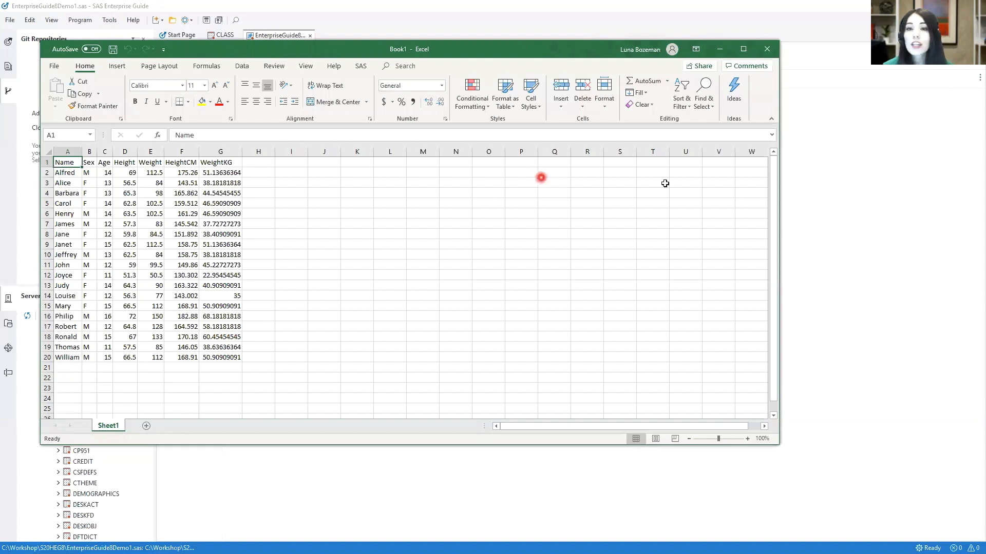
left_click(767, 49)
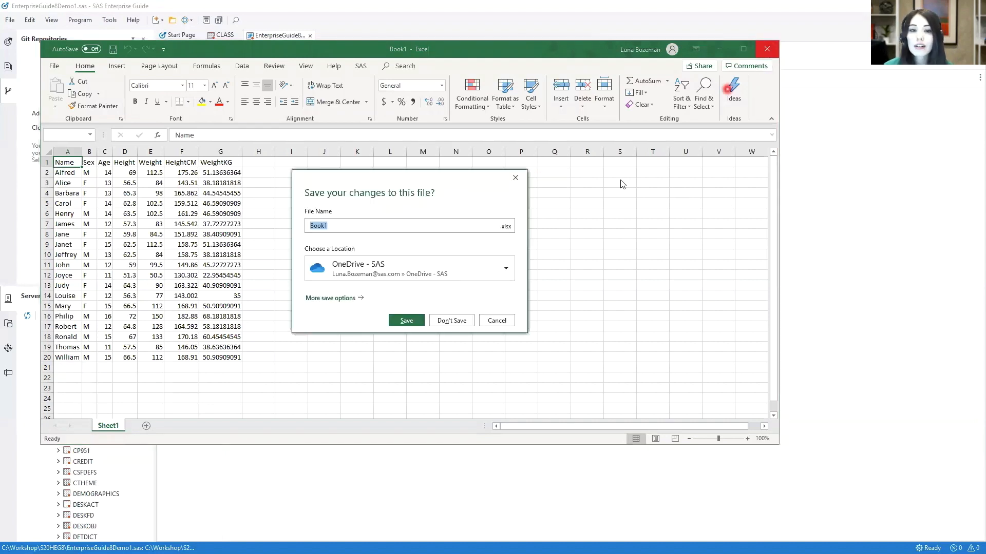
left_click(469, 320)
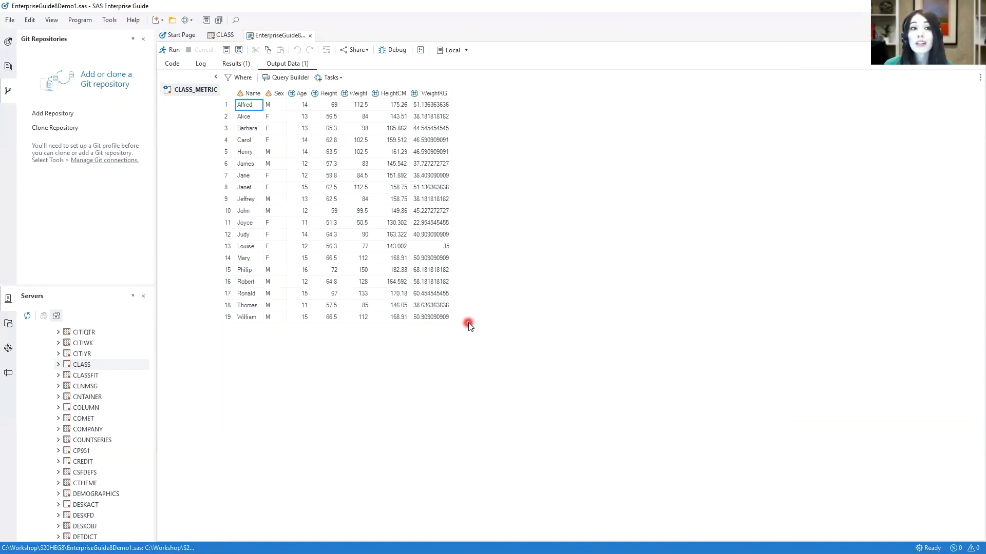
Examine the program's log and its list of notes.
left_click(203, 67)
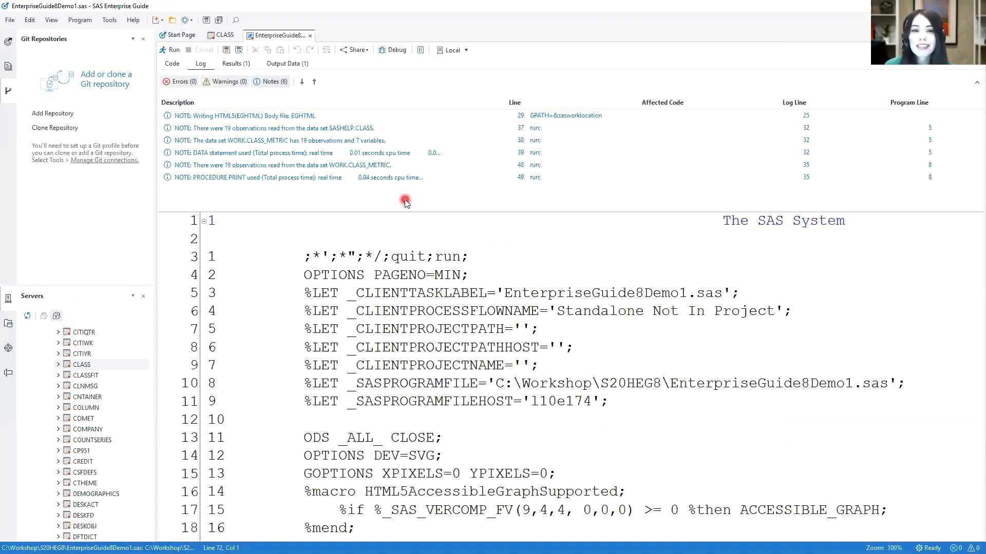
scroll(454, 256, "down", 2)
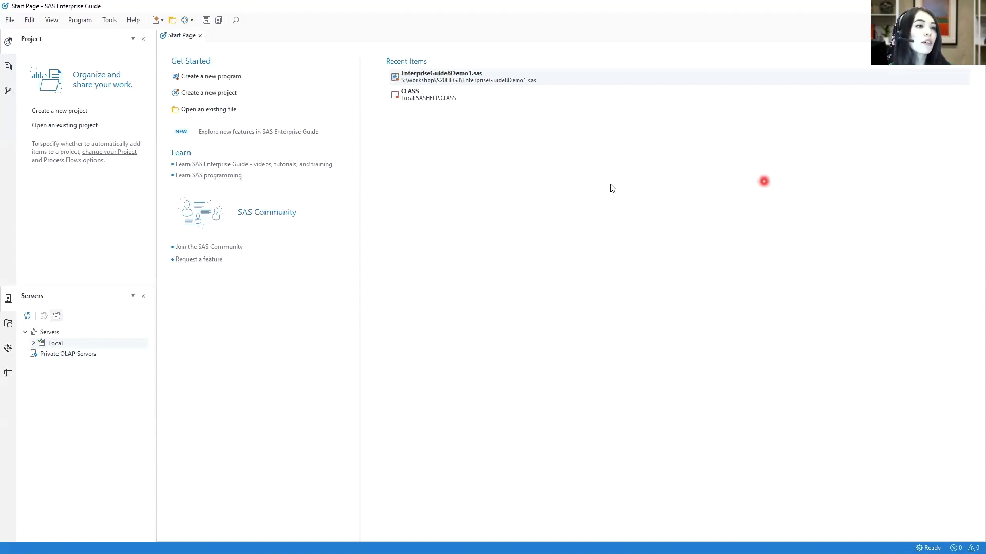
Create a new project.
left_click(16, 23)
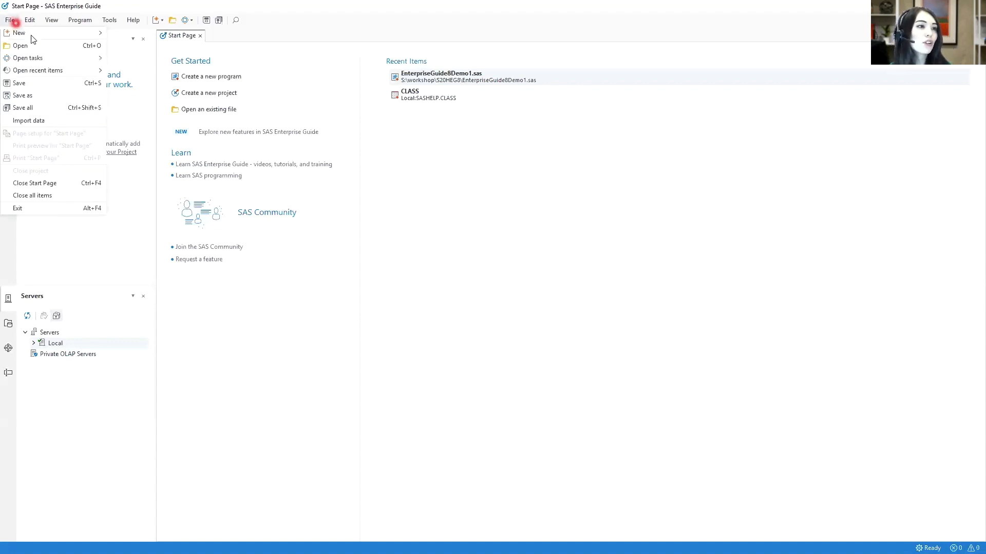
mouse_move(56, 32)
left_click(147, 59)
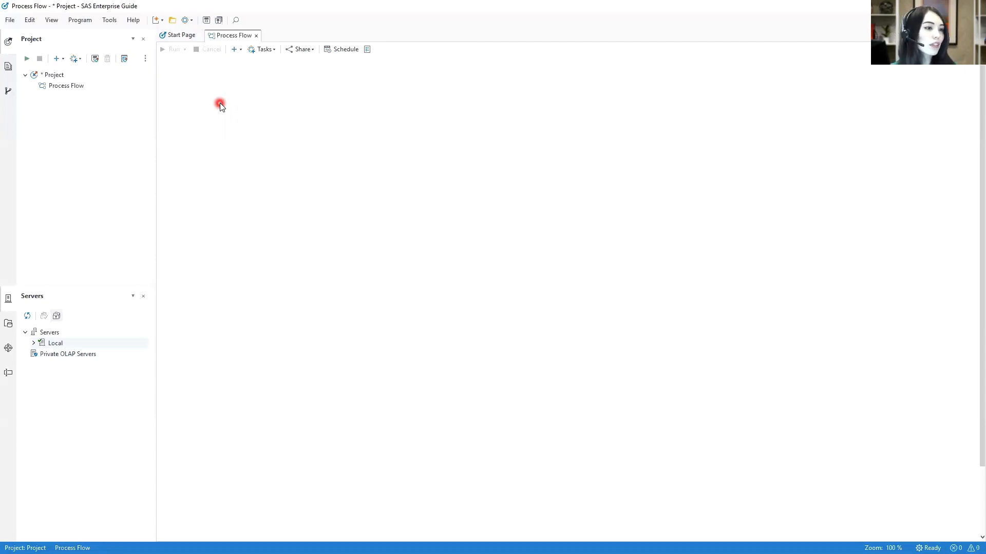
Expand the SASHELP library on the Local server and look at the available actions for the CARS table.
left_click(33, 343)
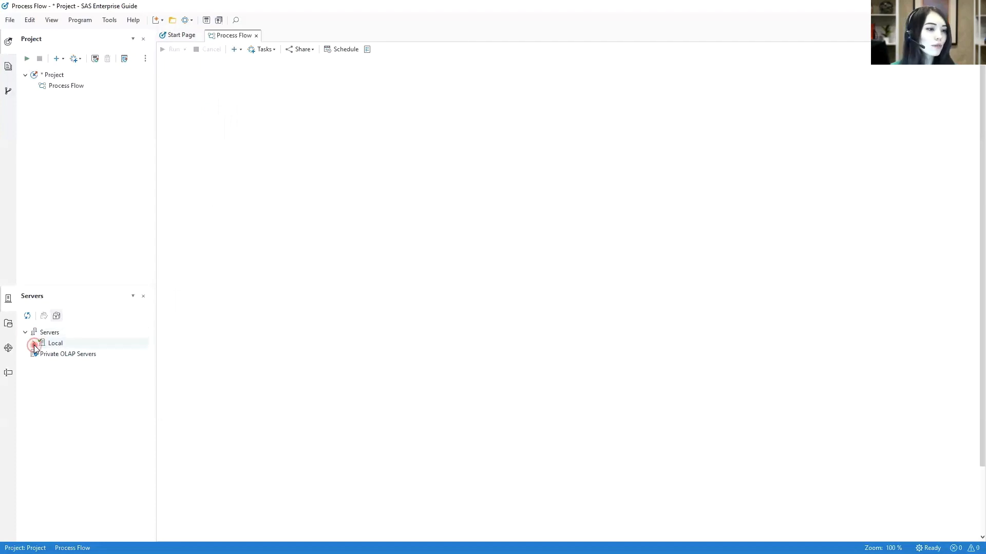
left_click(42, 353)
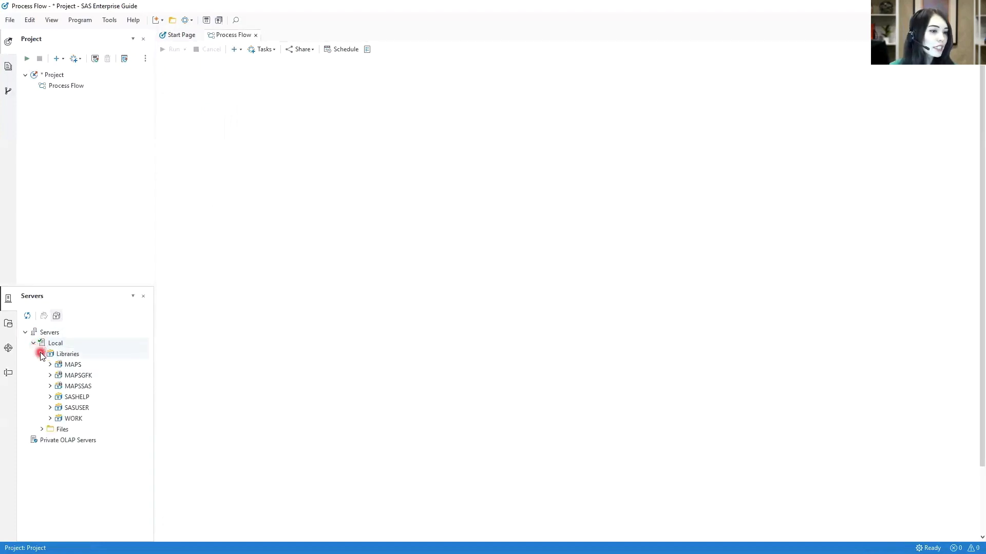
left_click(51, 397)
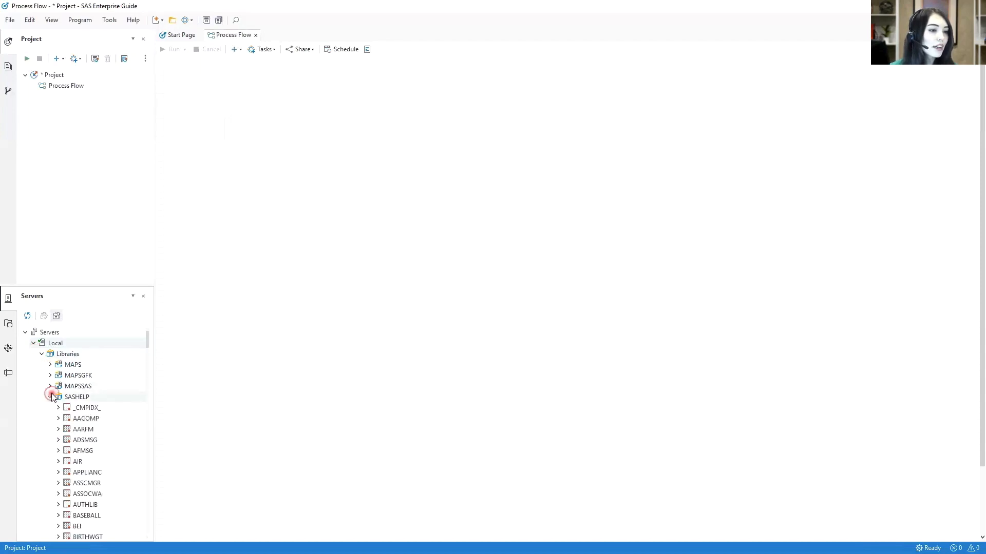
scroll(53, 397, "down", 3)
scroll(52, 396, "down", 3)
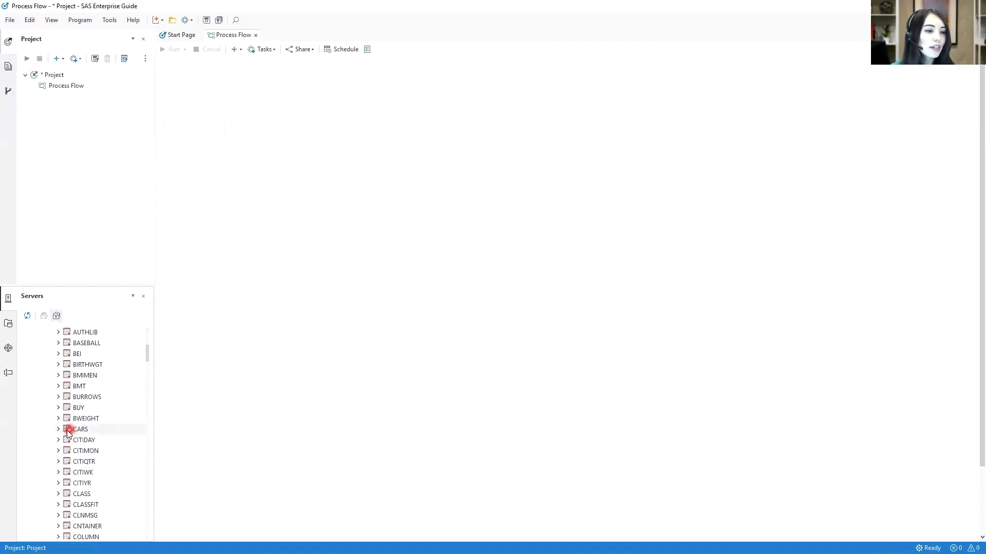
right_click(66, 430)
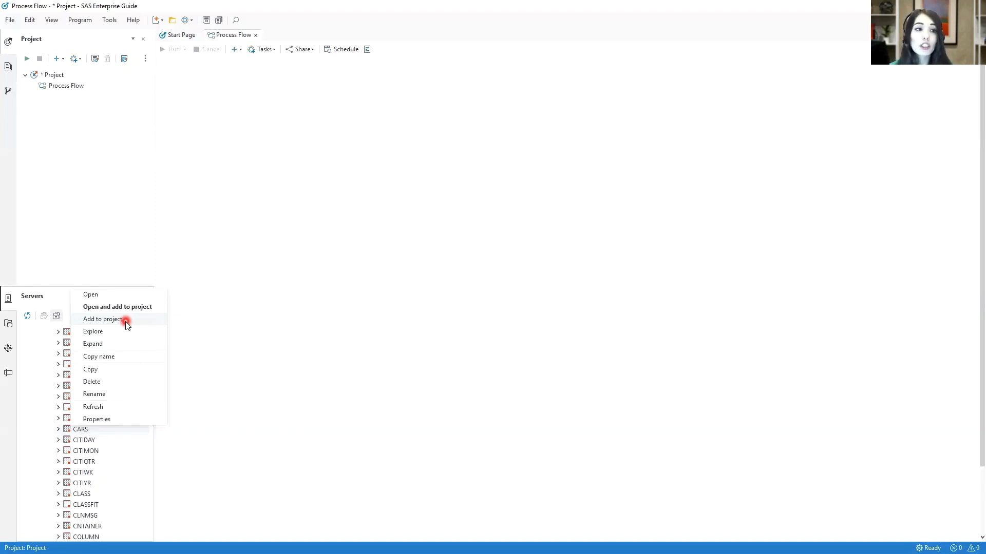
left_click(190, 238)
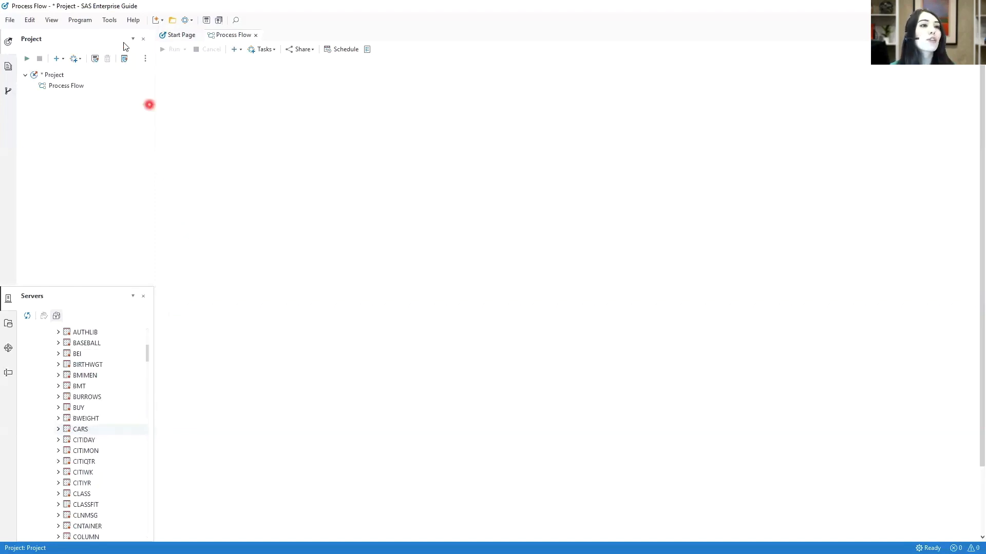
Check the Project and Process Flows options for adding opened items to the project automatically, leaving the settings as they are.
left_click(109, 20)
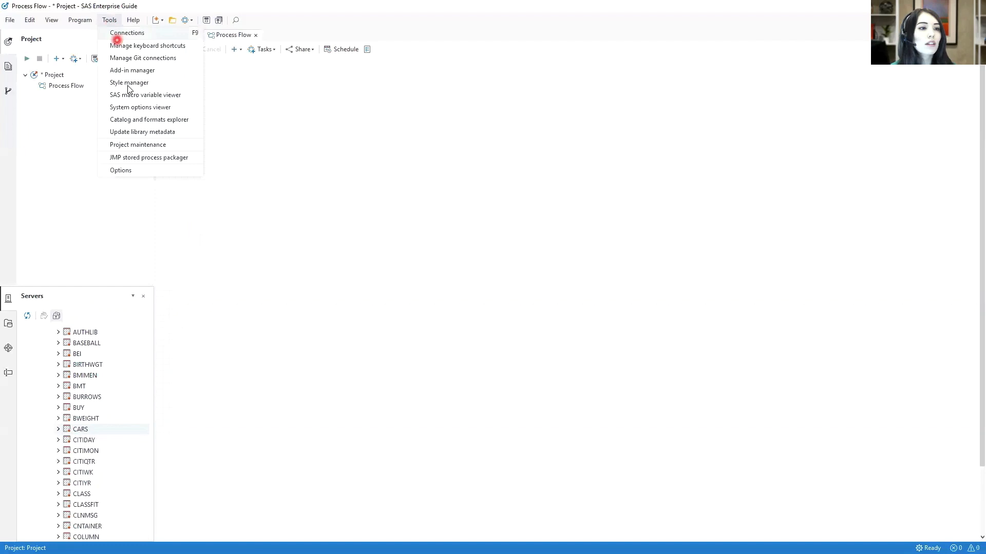
left_click(137, 170)
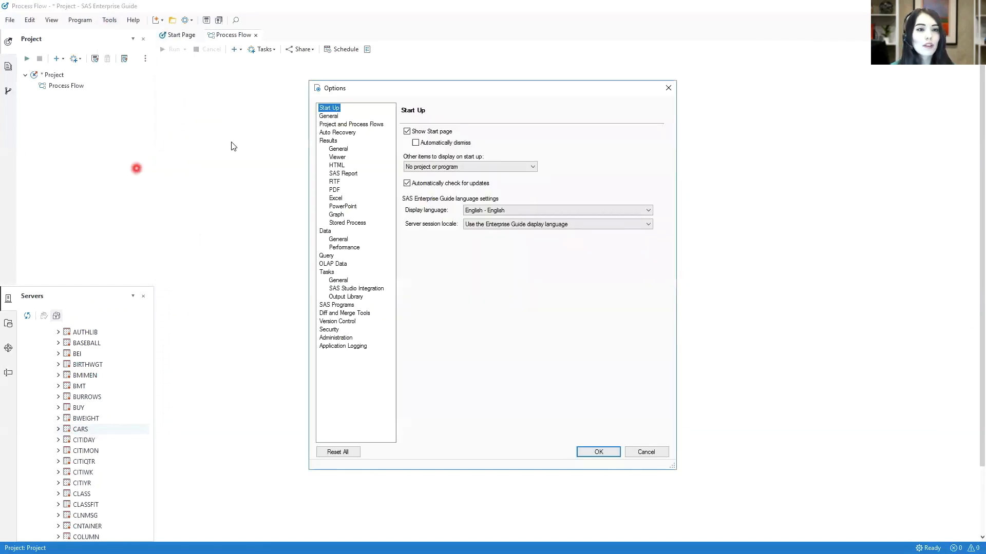
left_click(377, 126)
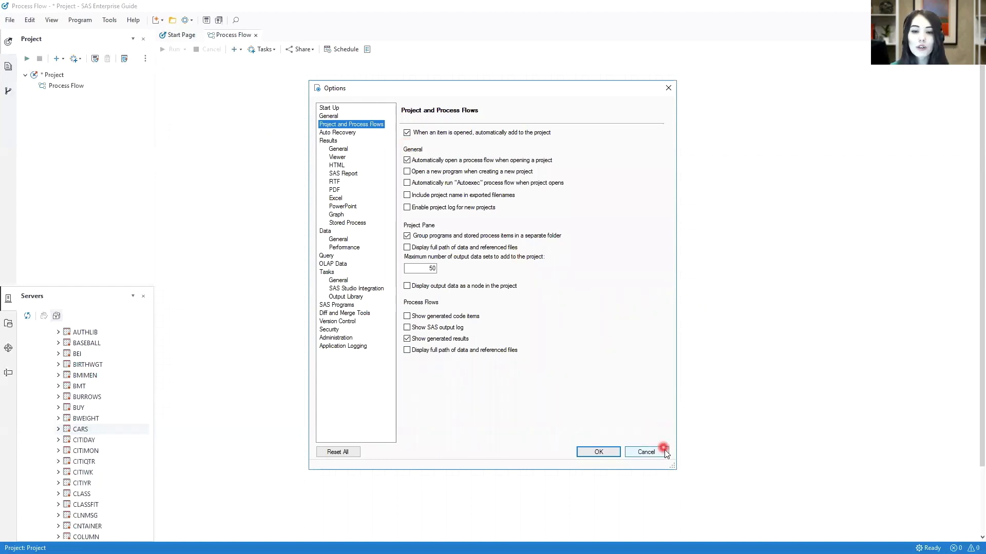
left_click(646, 451)
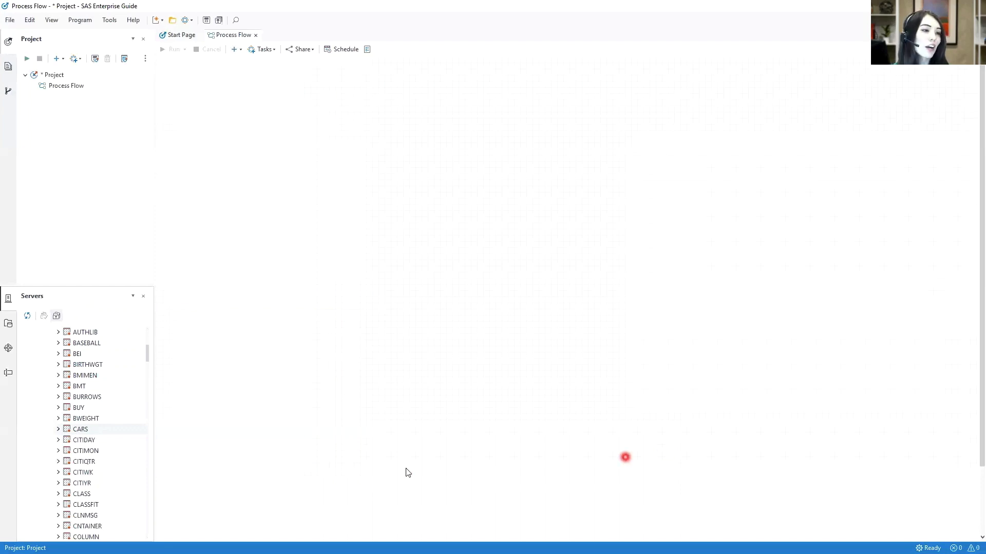
Open the CARS table from the SASHELP library and add it to the project.
left_click(67, 430)
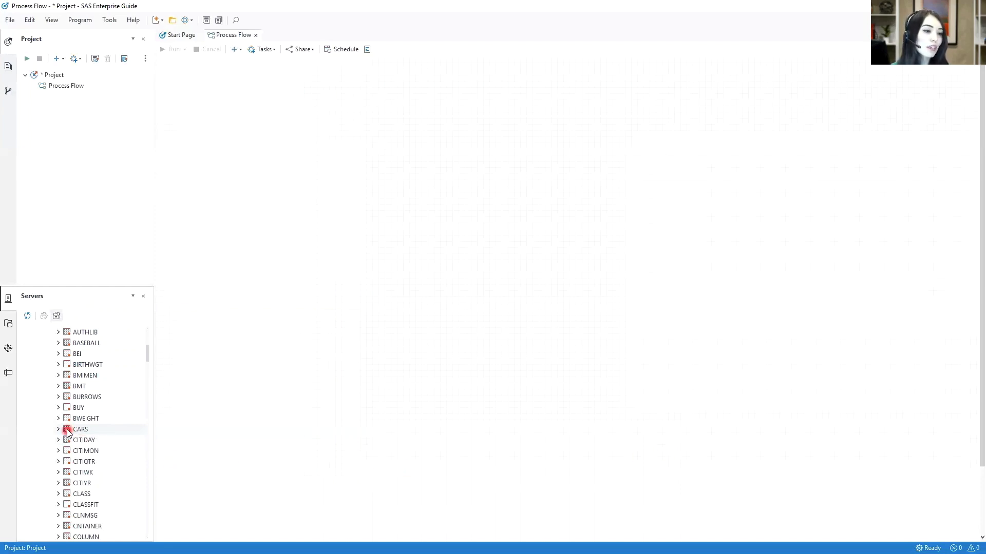
left_click(169, 255)
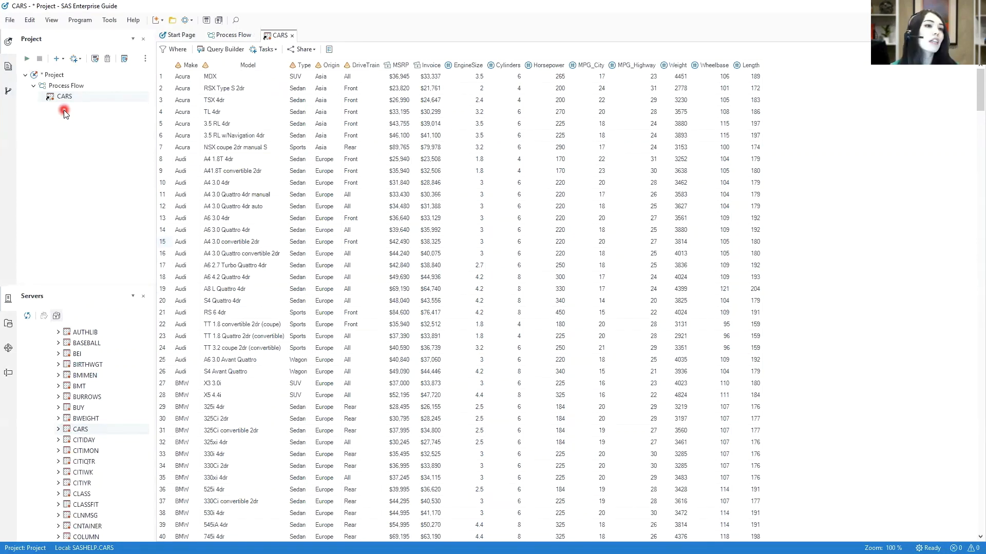
Start a Query Builder query on the CARS table named Cars Profit Query, with its output saved as cars_profit in the WORK library.
left_click(224, 53)
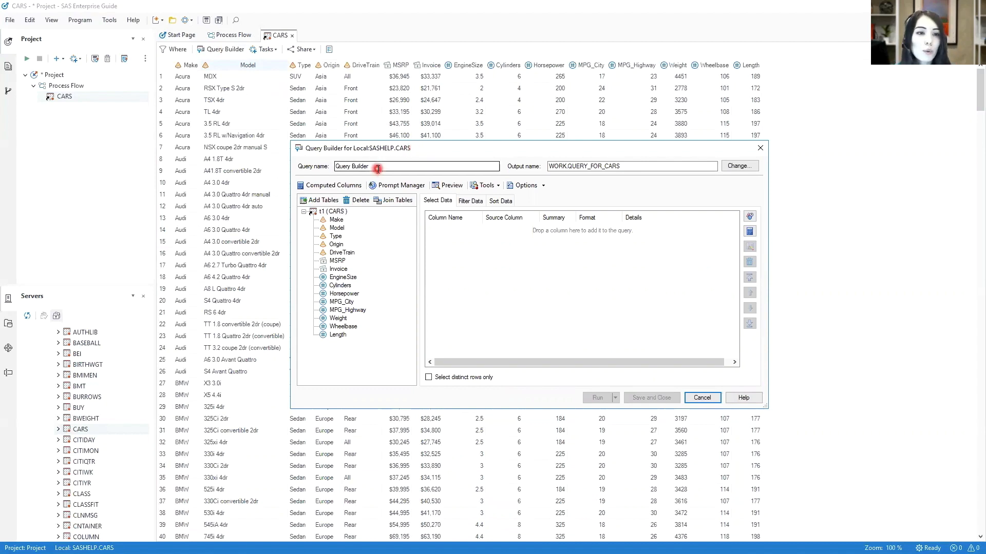
left_click_drag(376, 166, 329, 169)
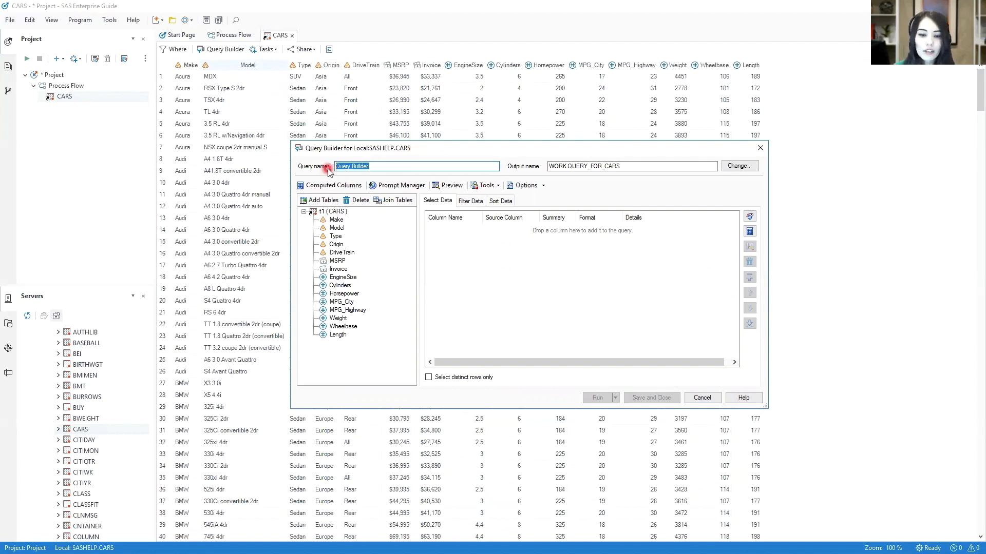
type("Cars ")
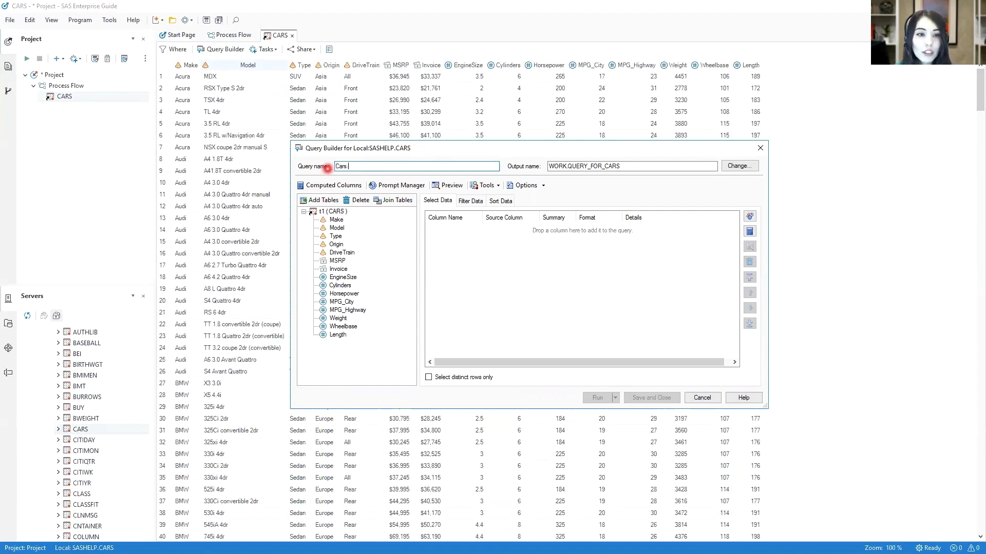
type("Profit Query")
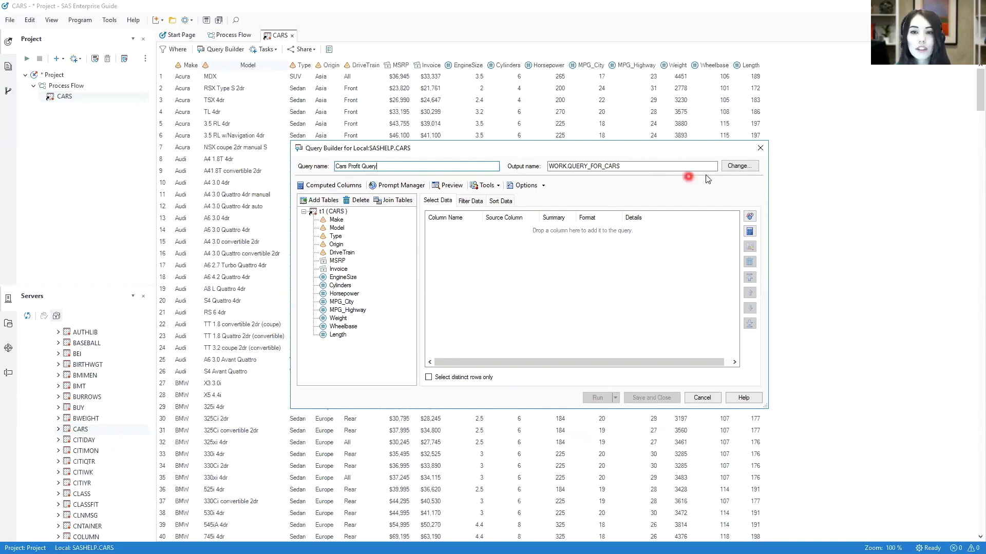
left_click(727, 168)
double_click(519, 379)
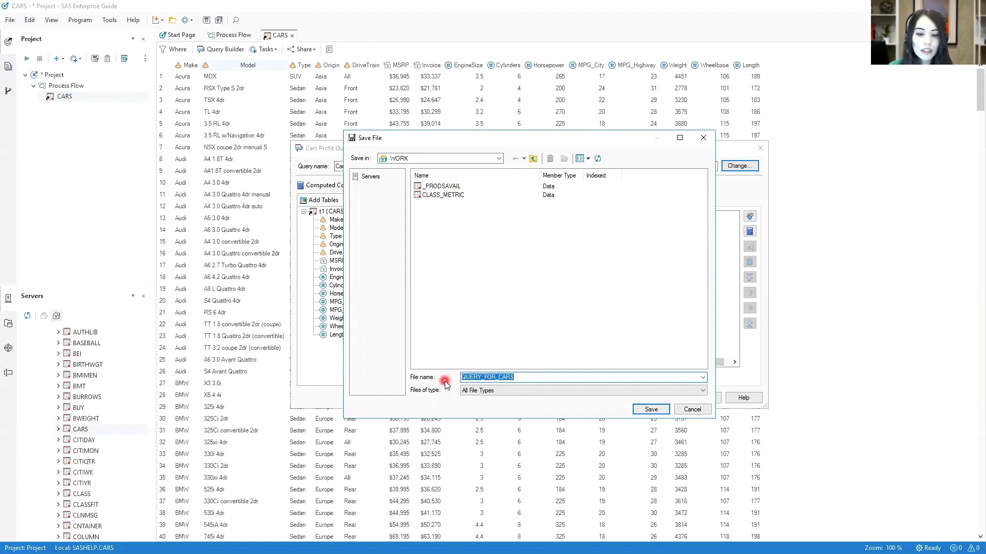
type("cars_profit")
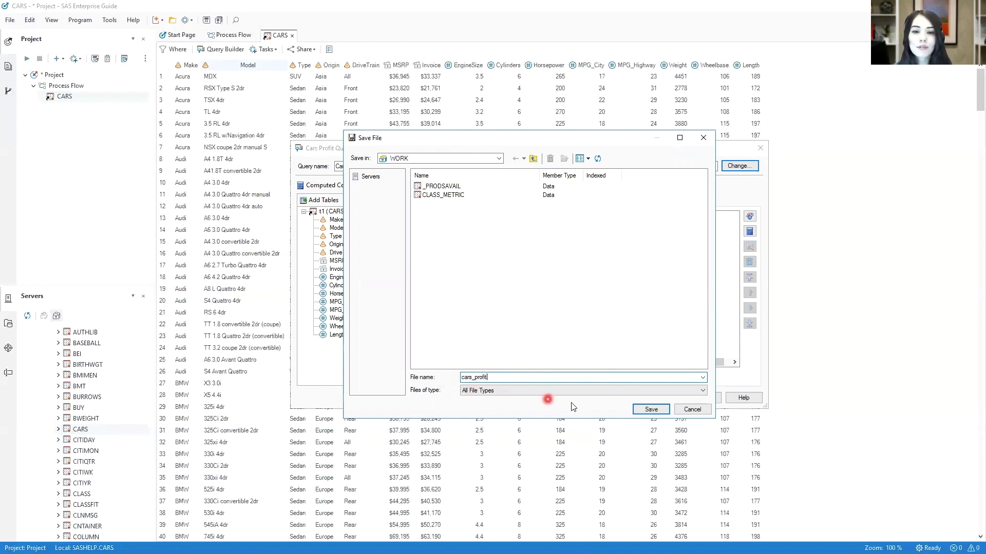
left_click(650, 409)
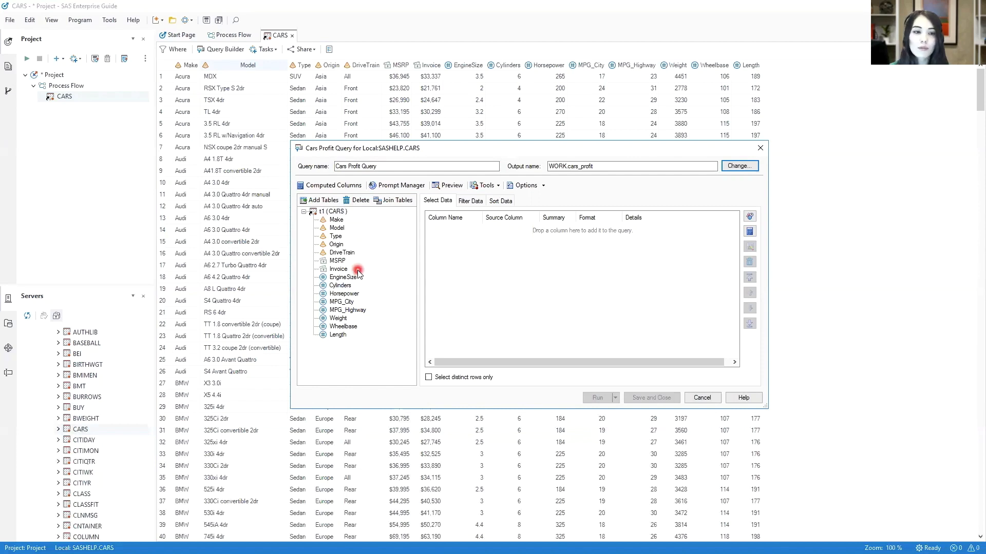
Add the columns Make through Invoice, MPG_City and MPG_Highway to the query's selected data.
left_click(359, 223)
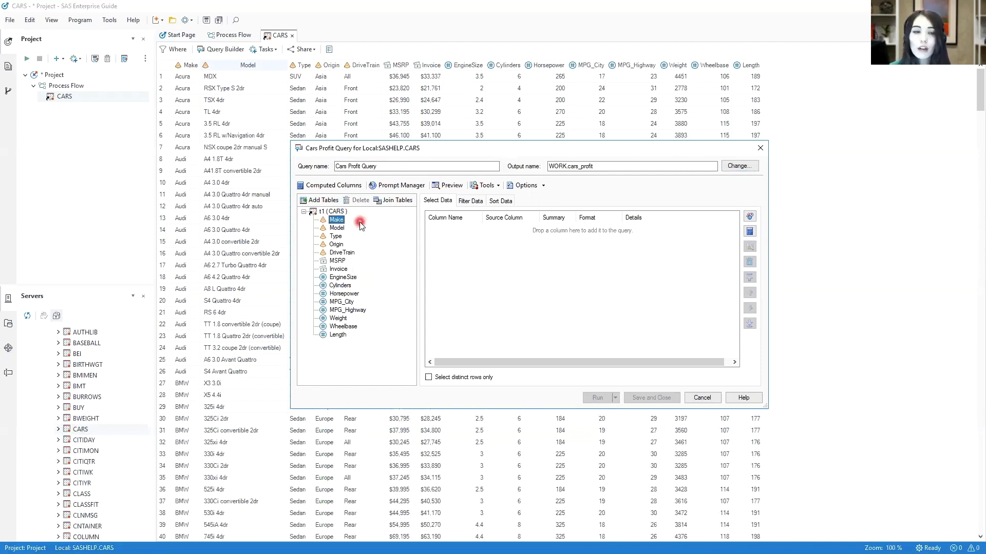
left_click(346, 273, "shift")
left_click_drag(337, 247, 485, 287)
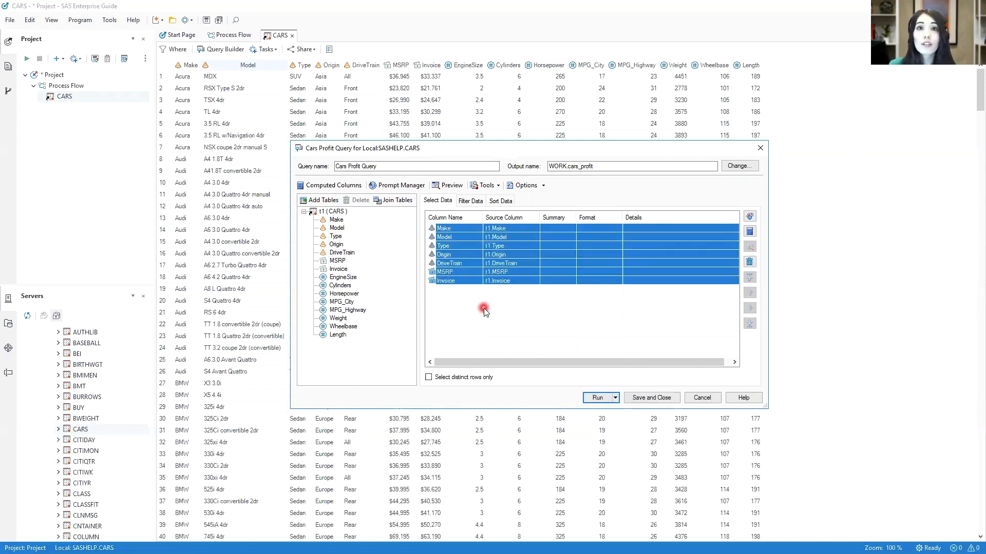
left_click(351, 302)
double_click(351, 302)
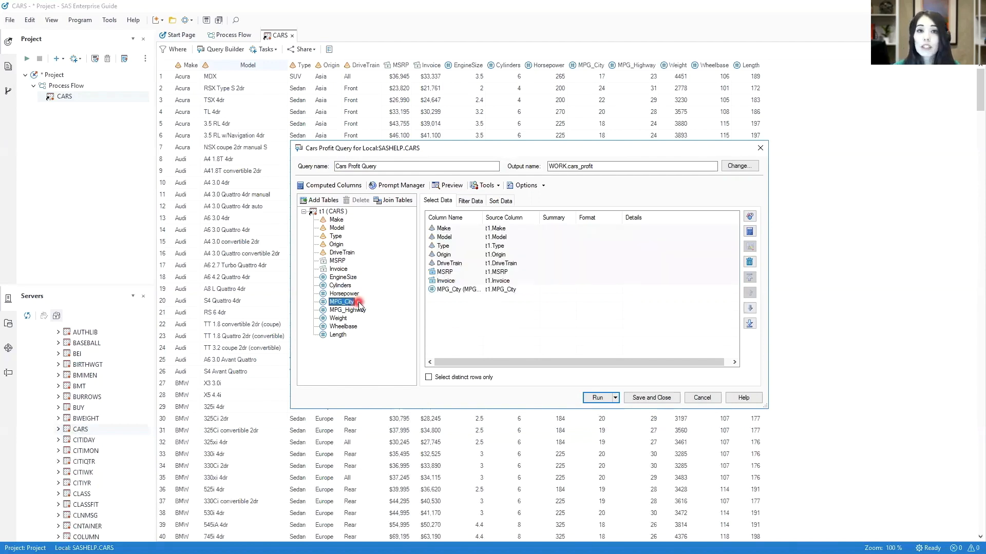
left_click_drag(359, 310, 473, 331)
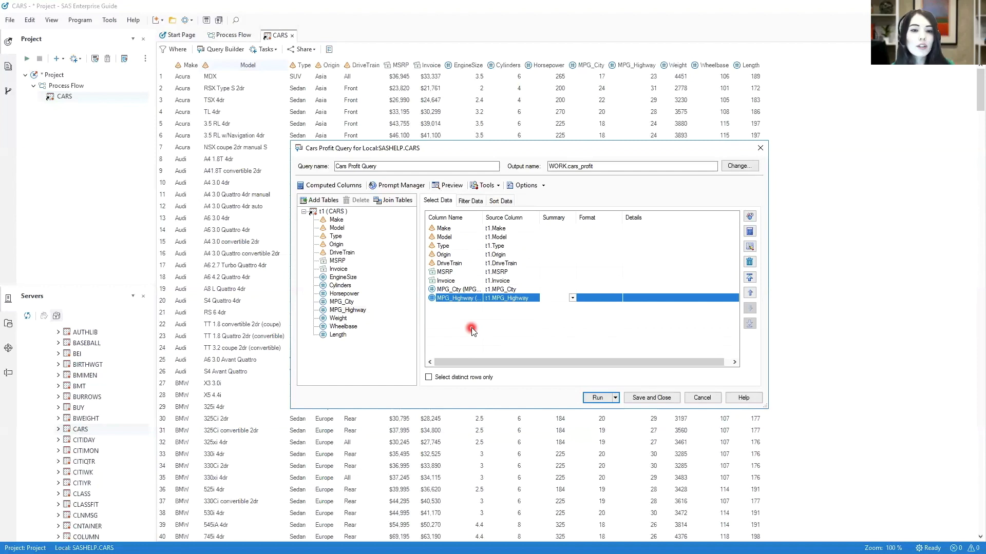
Start a new computed column as an advanced expression and build t1.MSRP - t1.Invoice from the query's selected columns.
left_click(751, 232)
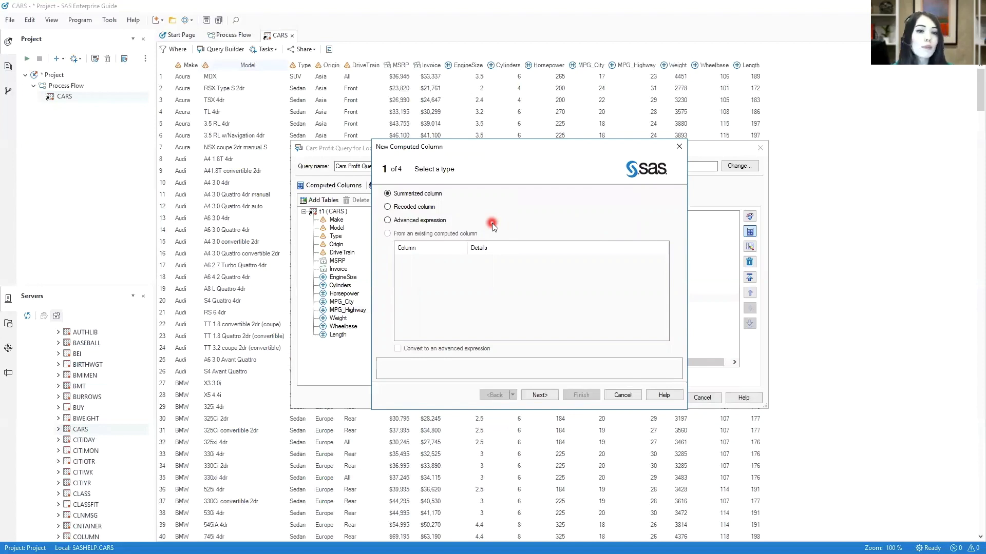
left_click(389, 221)
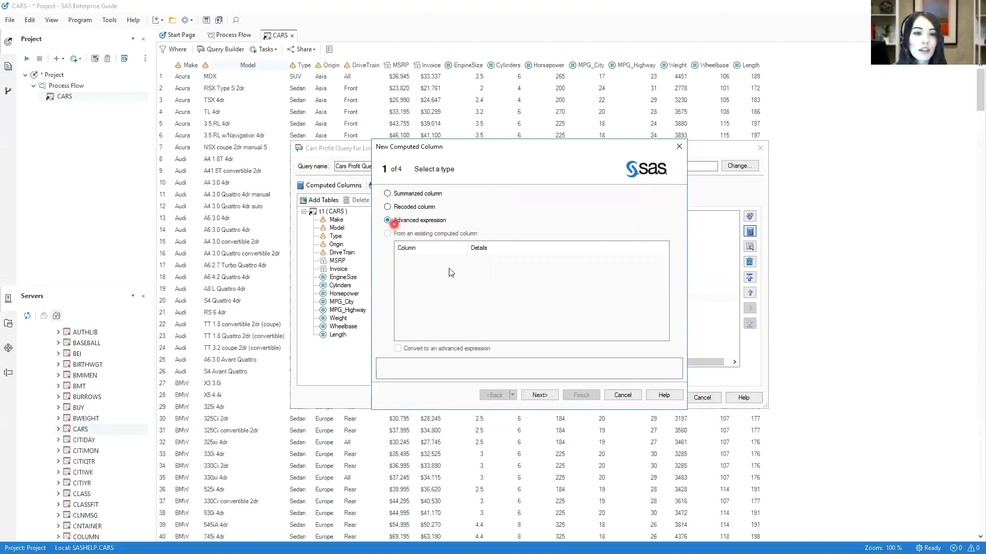
left_click(553, 395)
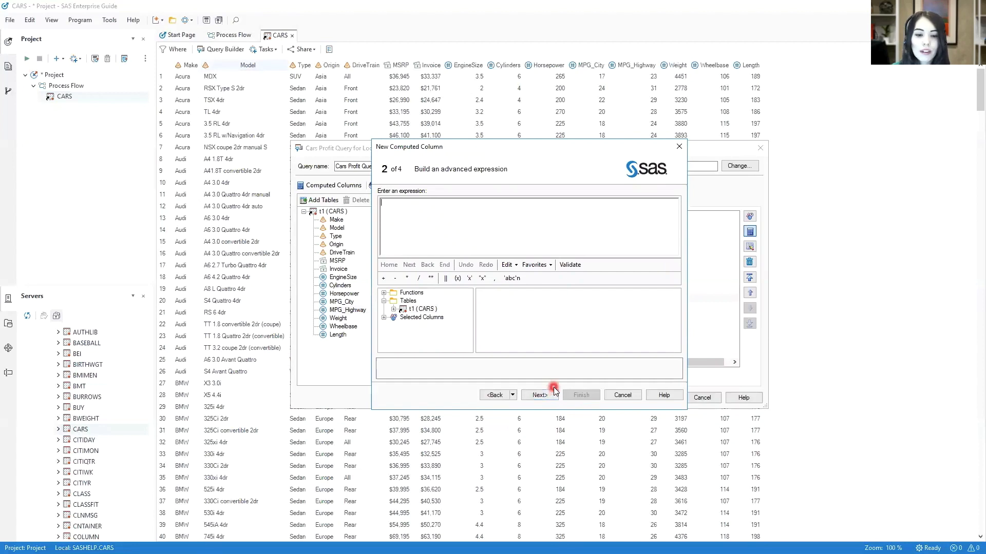
left_click(416, 235)
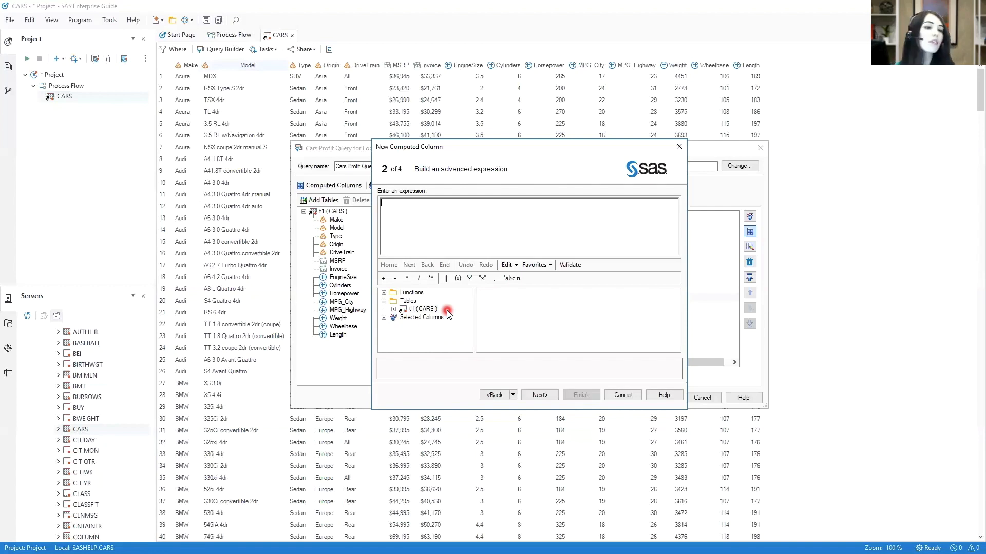
left_click(384, 319)
left_click(450, 320)
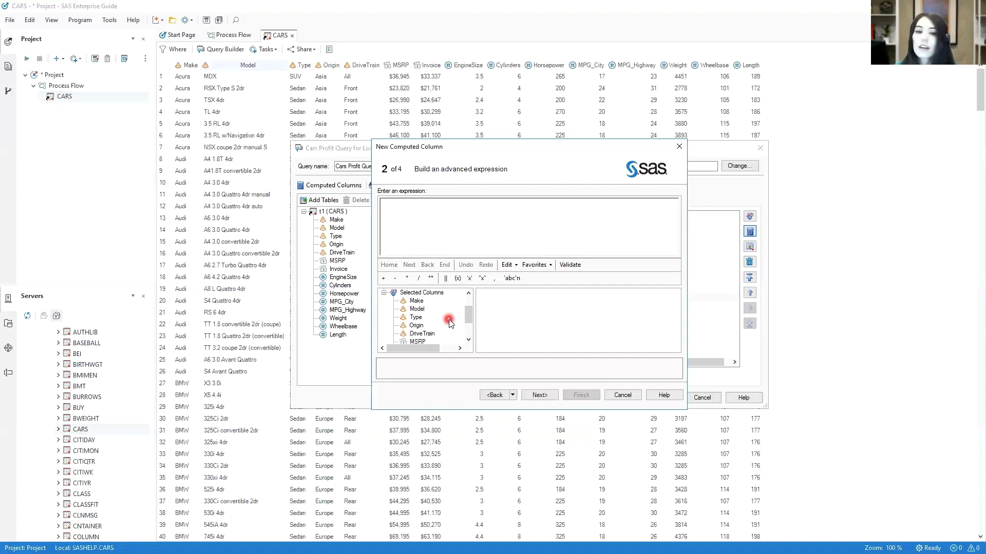
scroll(449, 322, "down", 1)
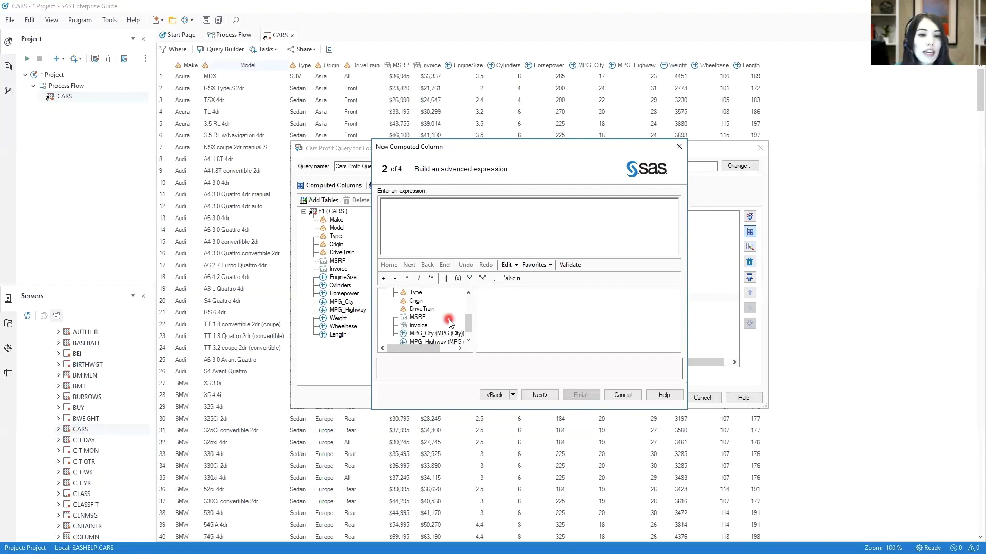
double_click(423, 318)
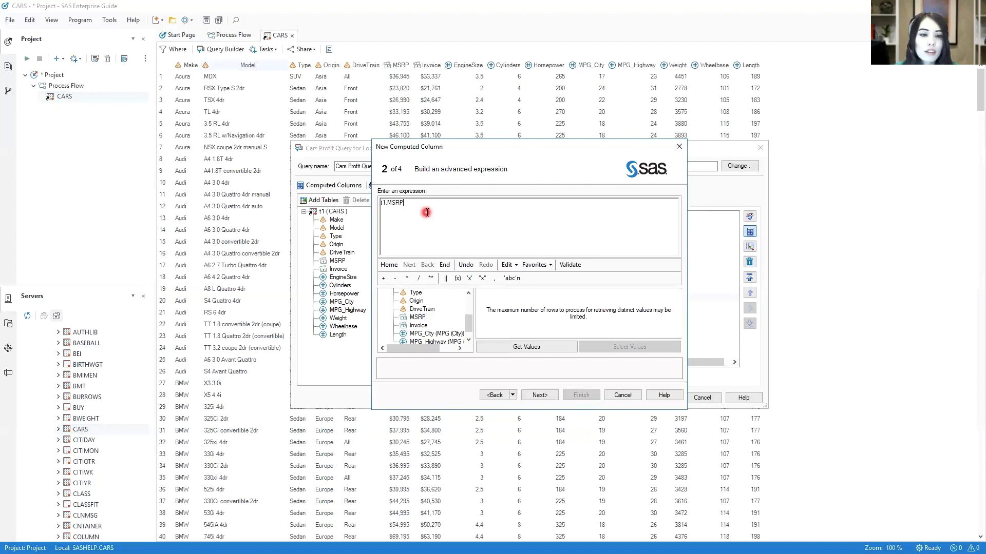
left_click(398, 282)
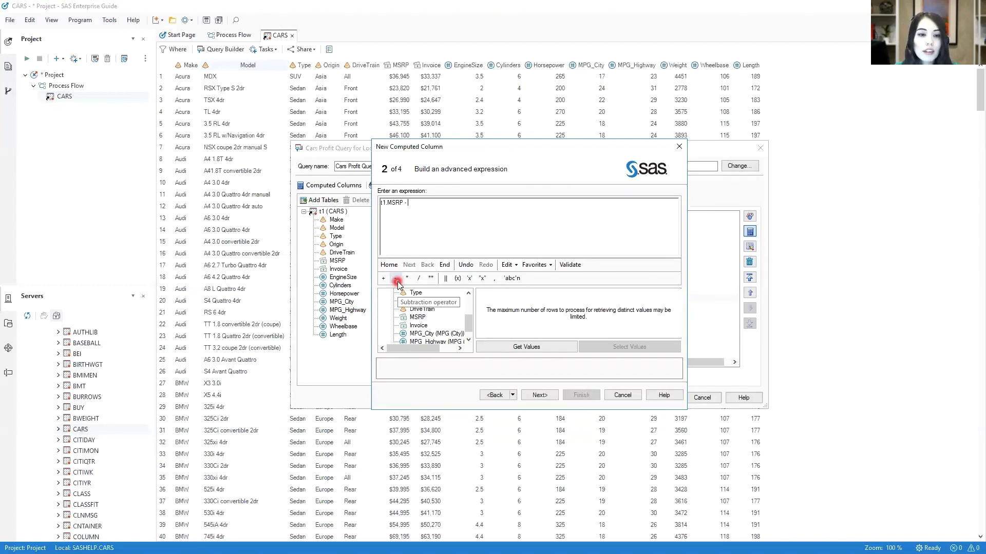
left_click(425, 327)
double_click(426, 327)
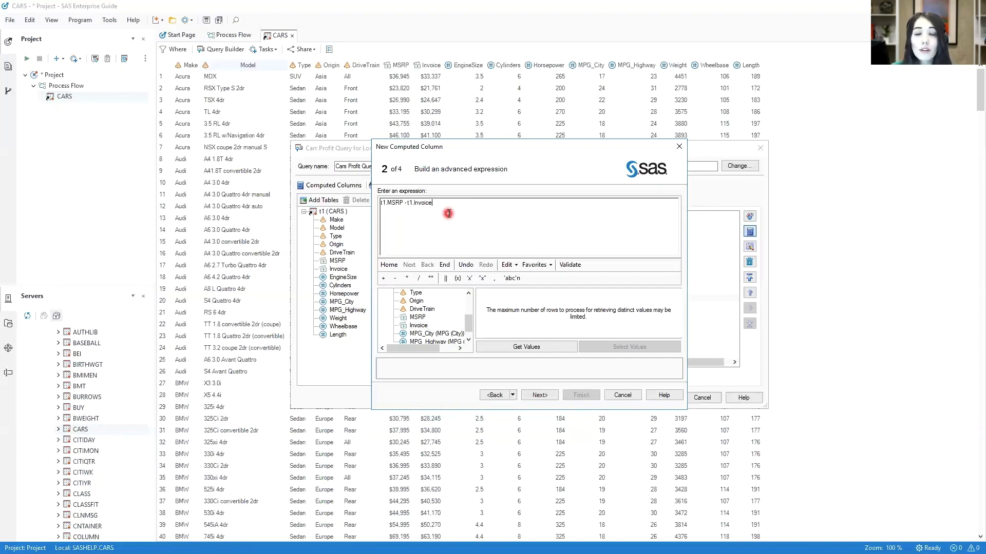
scroll(449, 214, "up", 3, "ctrl")
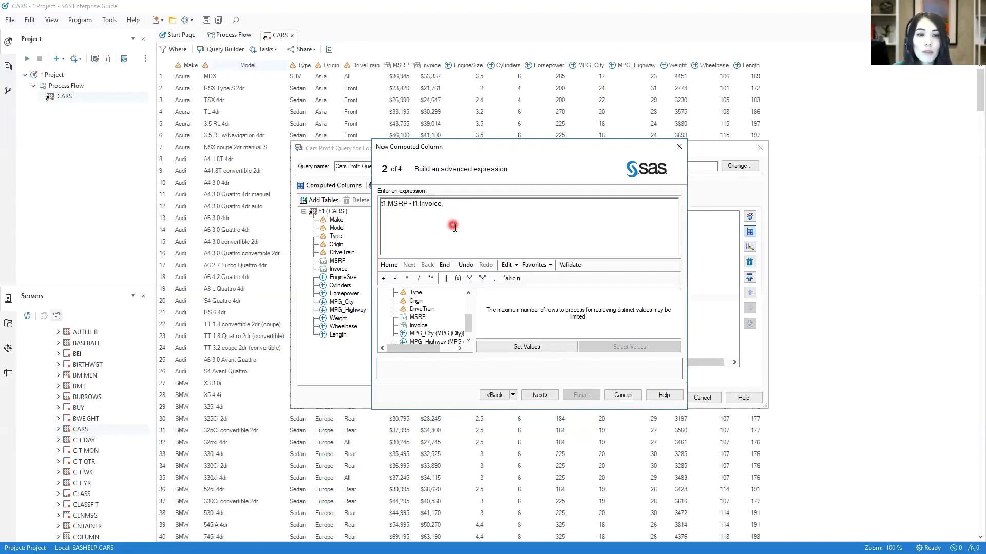
scroll(454, 228, "up", 3, "ctrl")
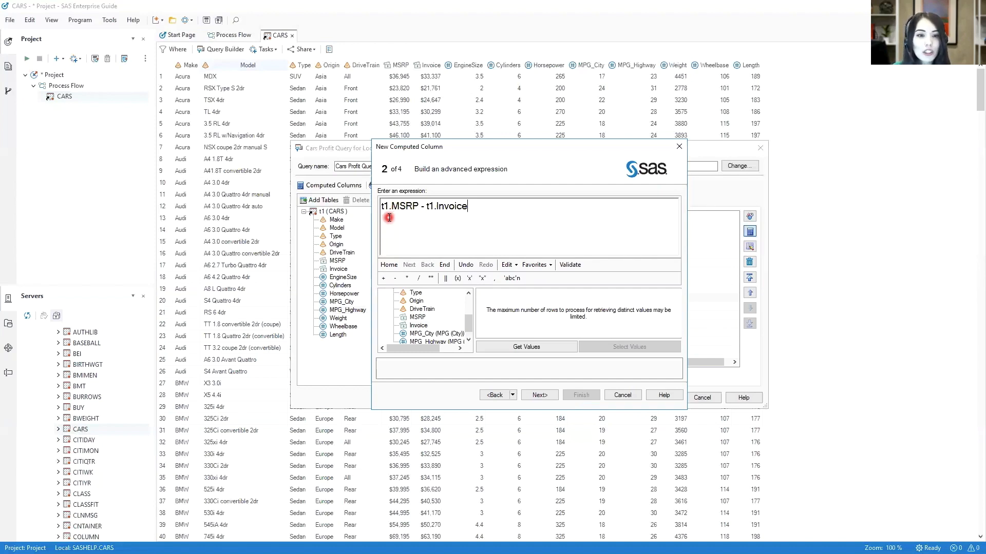
Name the computed column Profit and choose the currency format DOLLARw.d for it.
left_click(555, 396)
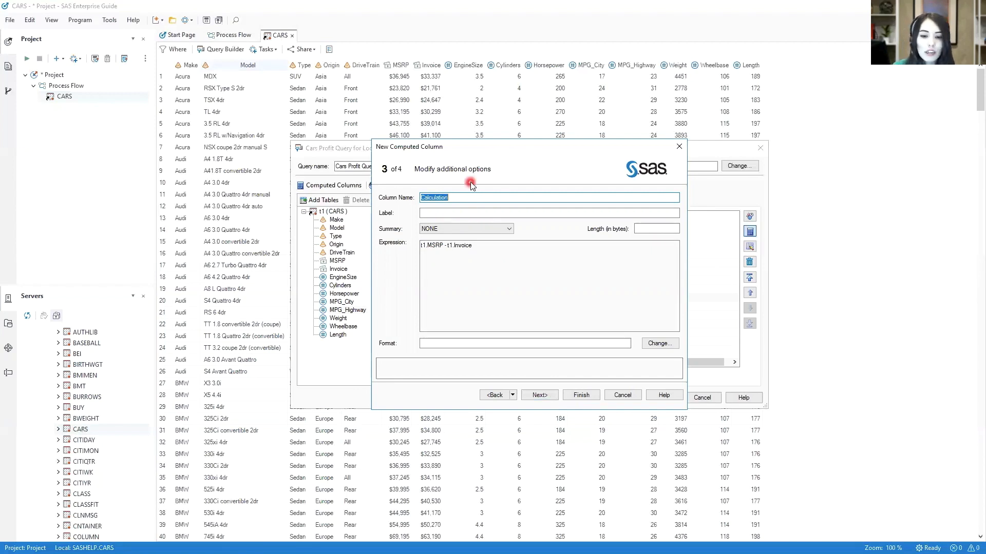
type("Profit")
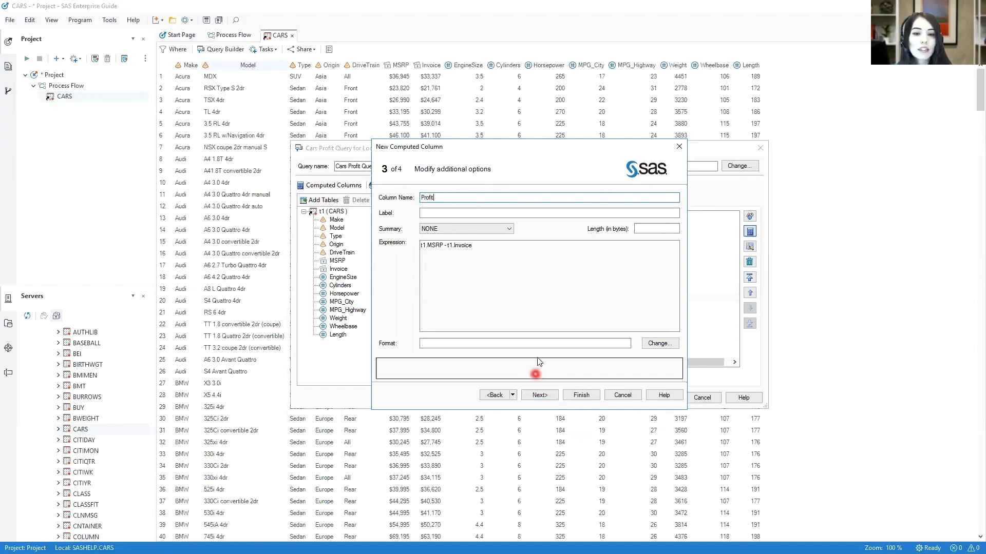
left_click(654, 346)
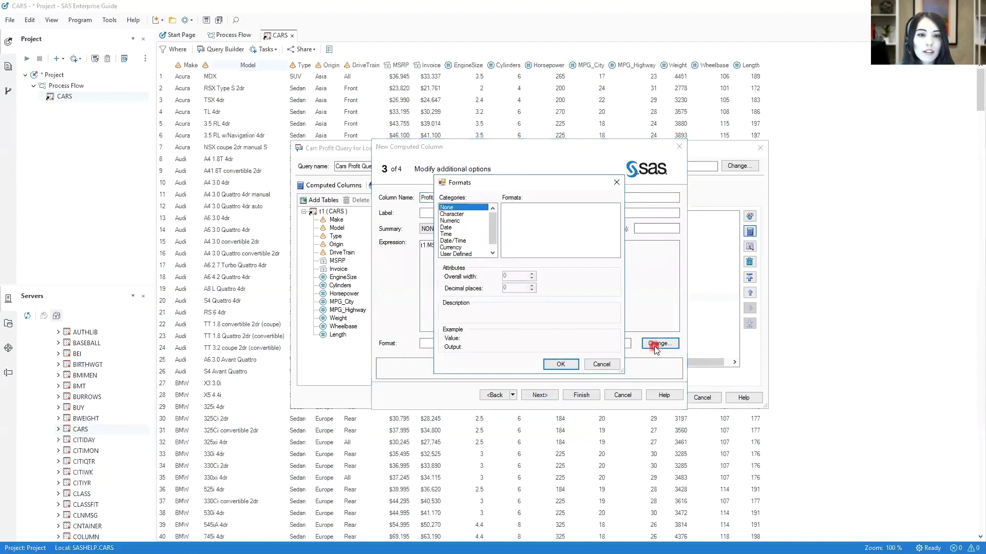
left_click(514, 273)
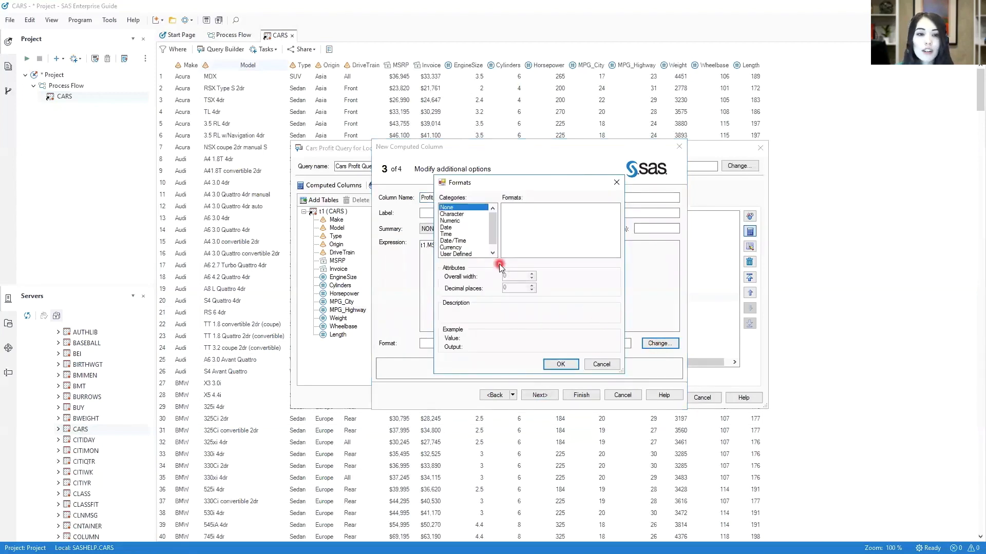
left_click(459, 248)
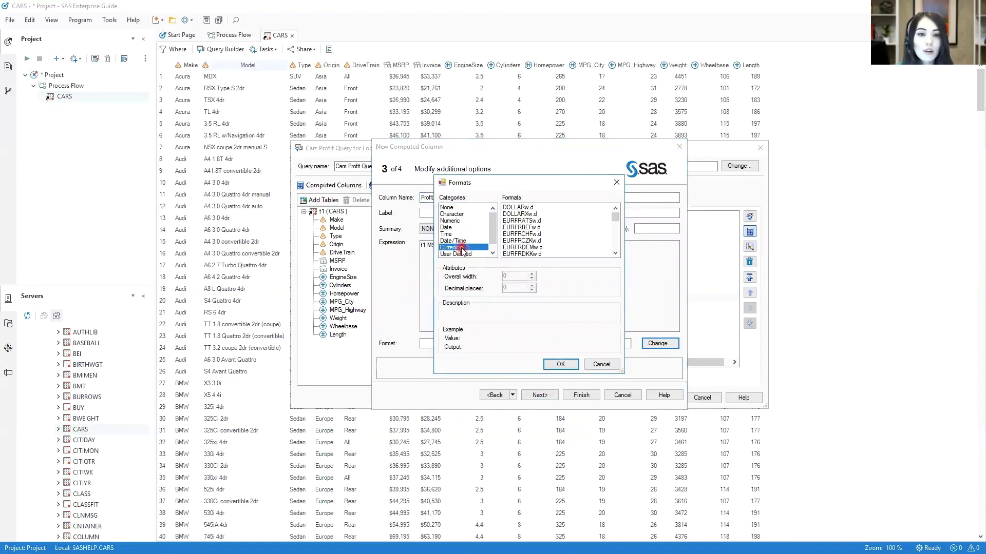
left_click(538, 207)
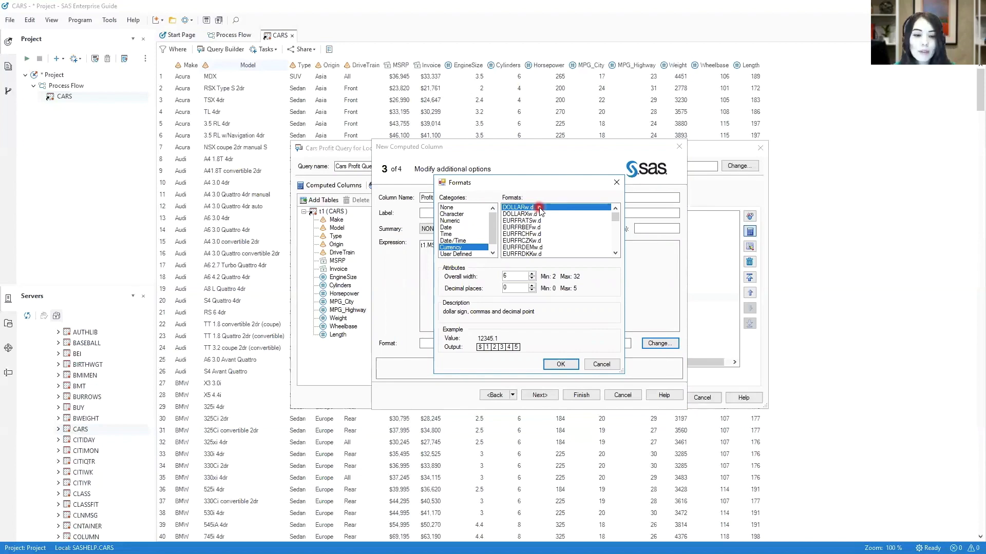
Set the dollar format's overall width to 10 and finish creating the Profit column.
left_click(532, 275)
left_click(532, 275)
left_click(533, 274)
left_click(532, 275)
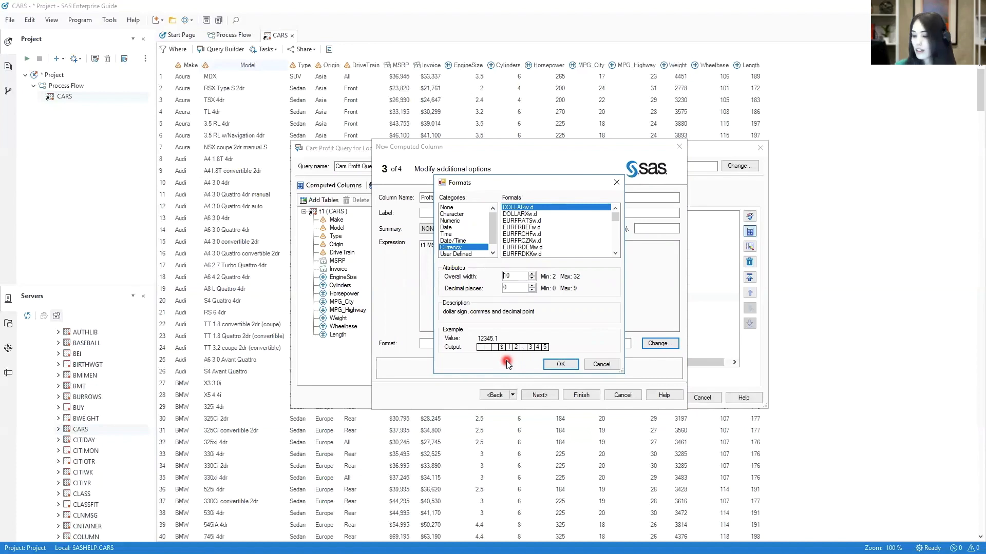
left_click(547, 366)
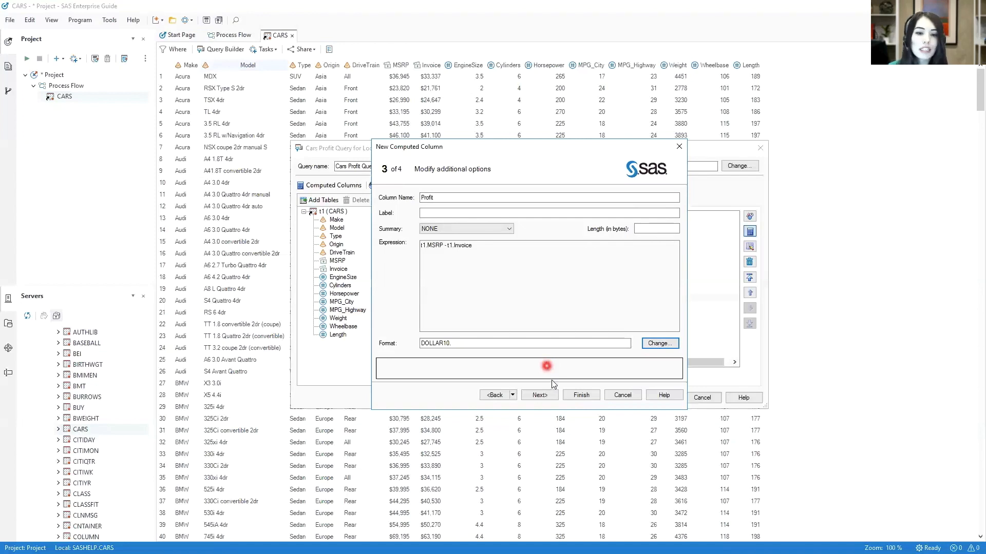
left_click(553, 393)
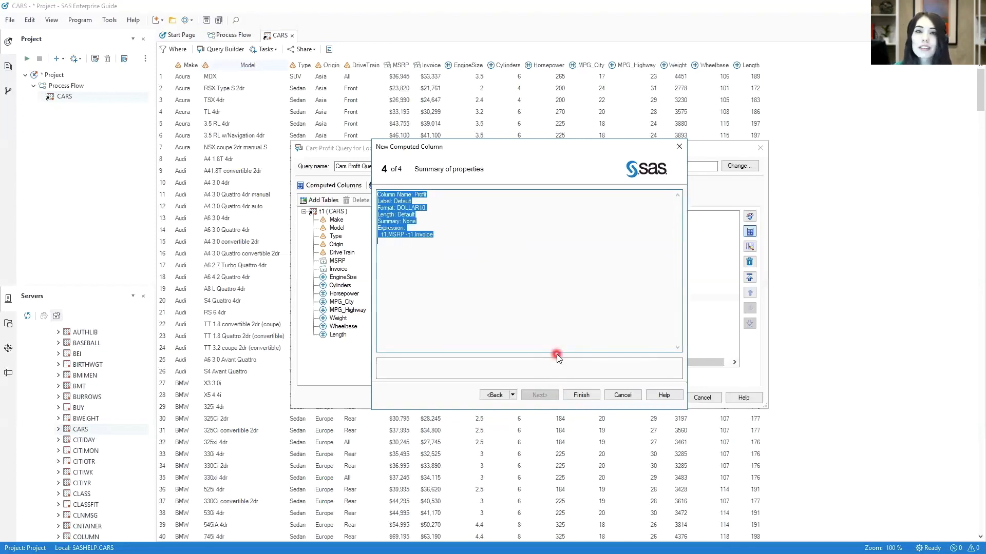
left_click(572, 393)
left_click(524, 361)
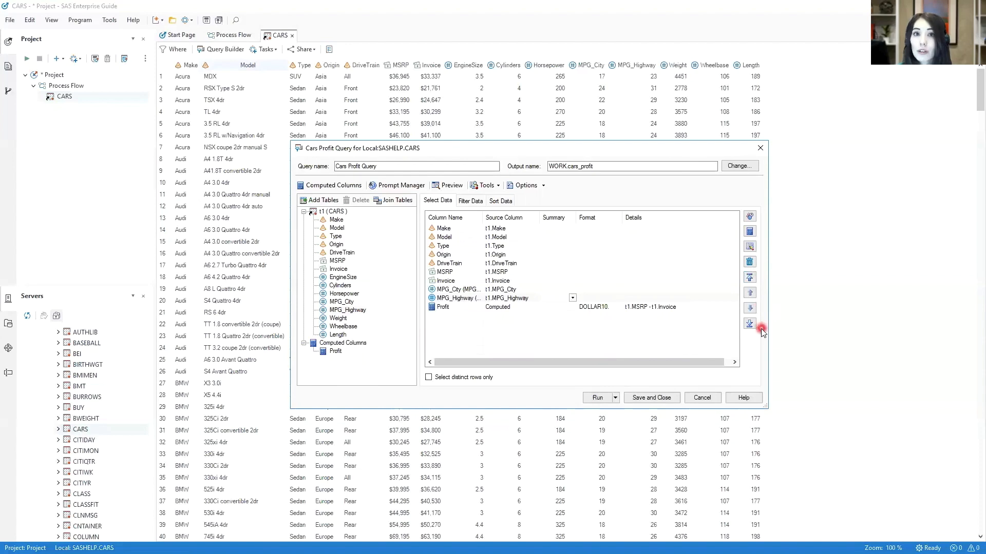
Move the Profit column up two places in the selected data so it follows Invoice.
left_click(451, 309)
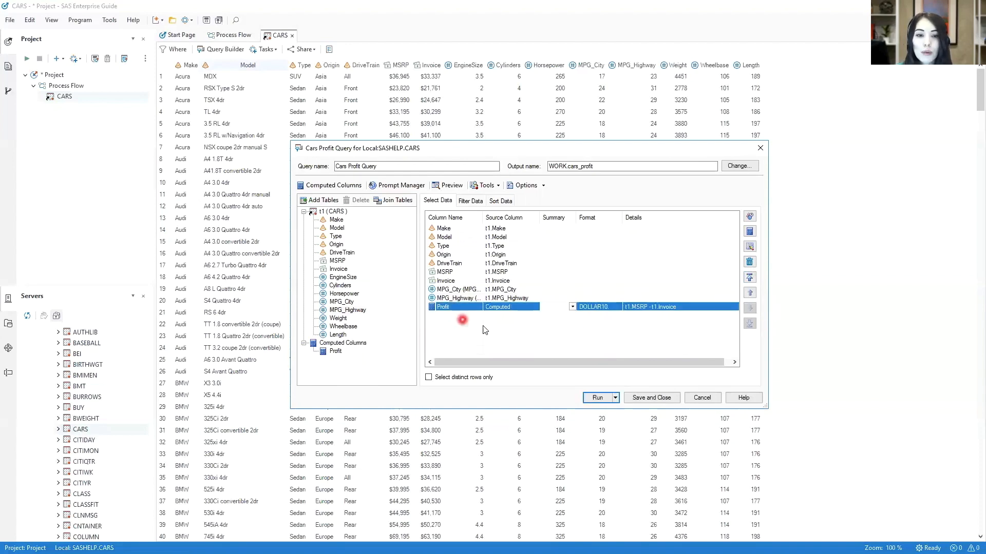
left_click(752, 295)
left_click(752, 294)
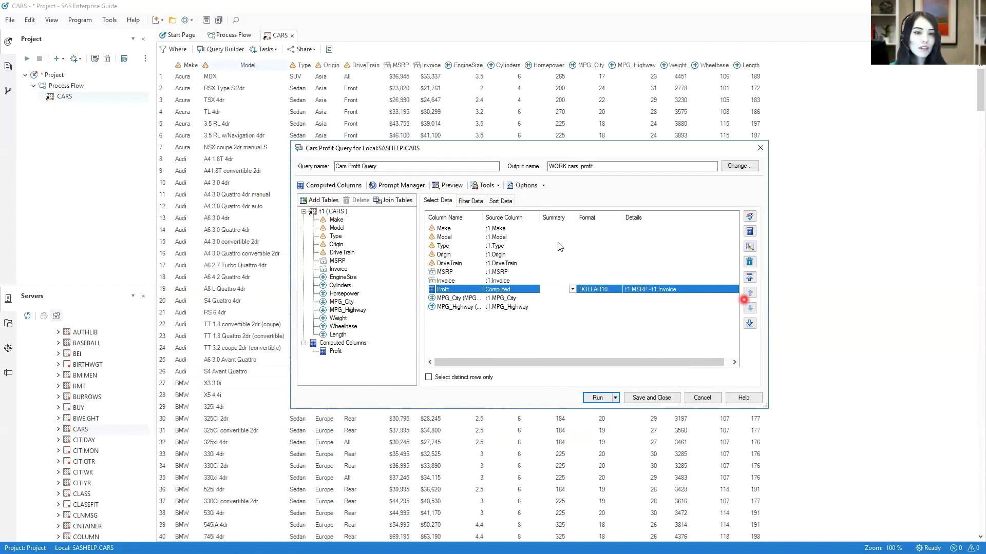
Add a basic filter on the raw data that keeps rows where Type is equal to Sedan, picked from the column's retrieved values.
left_click(480, 206)
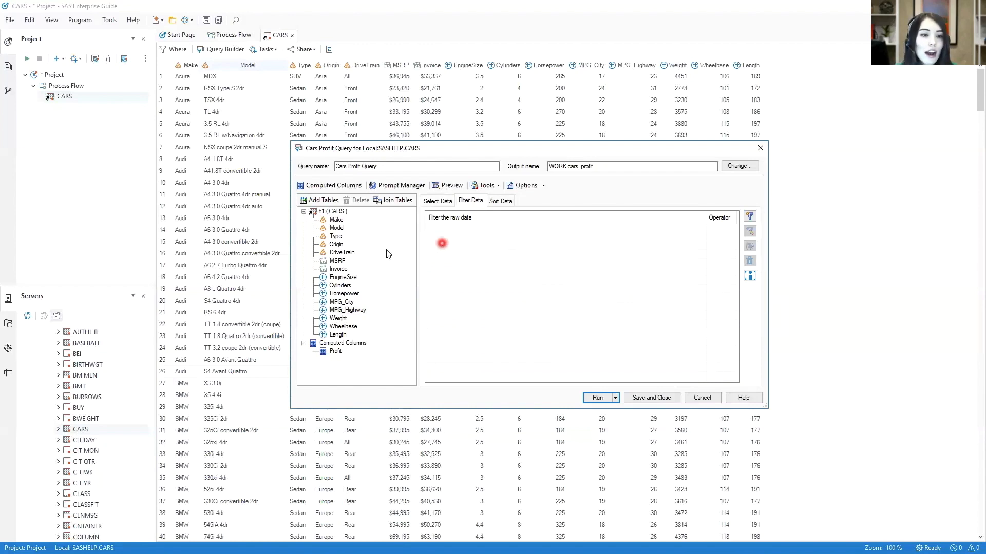
left_click(338, 237)
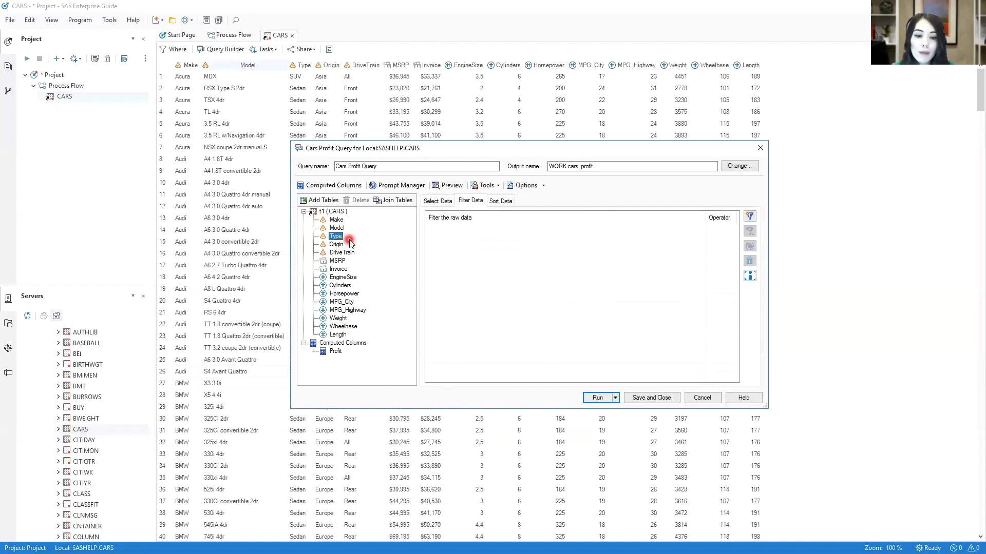
left_click_drag(351, 244, 481, 255)
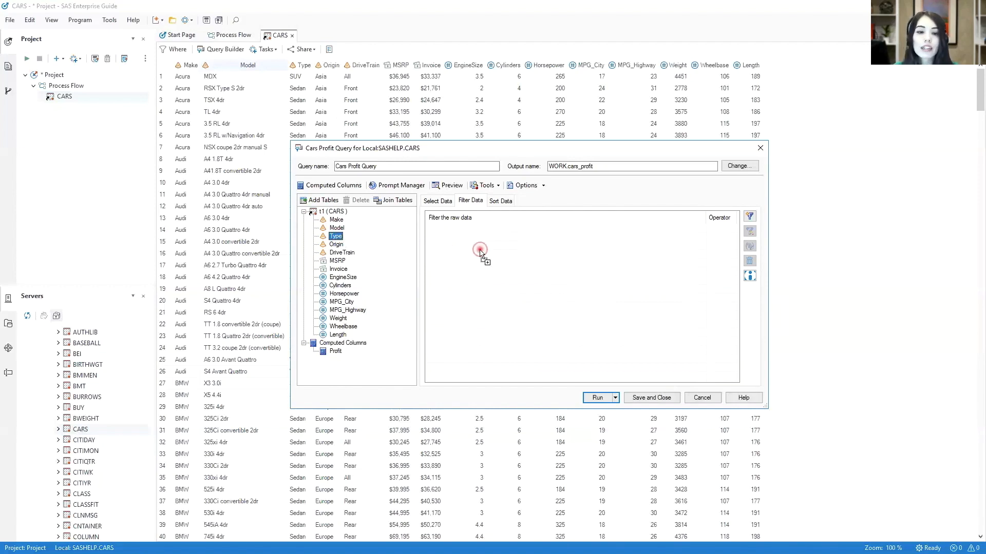
left_click_drag(481, 251, 479, 250)
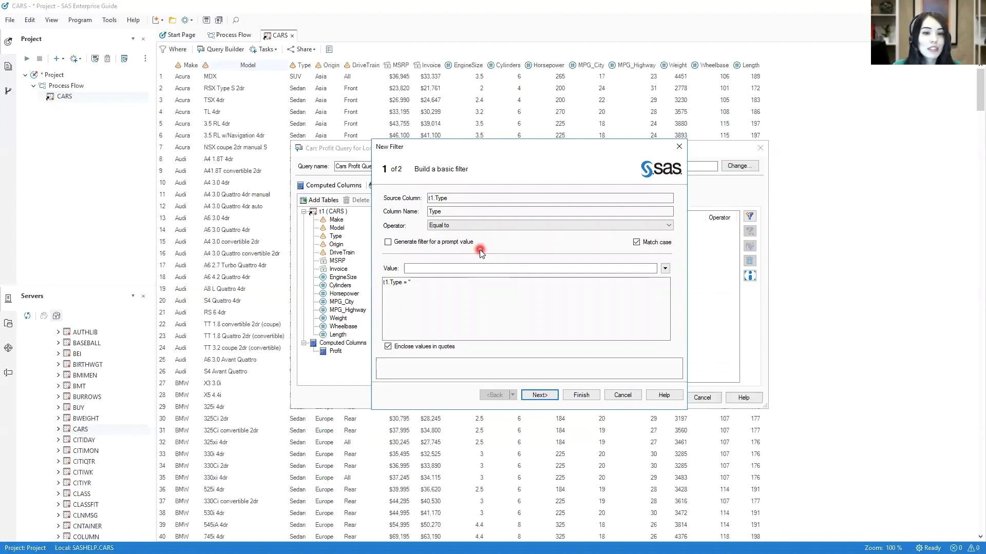
left_click(446, 211)
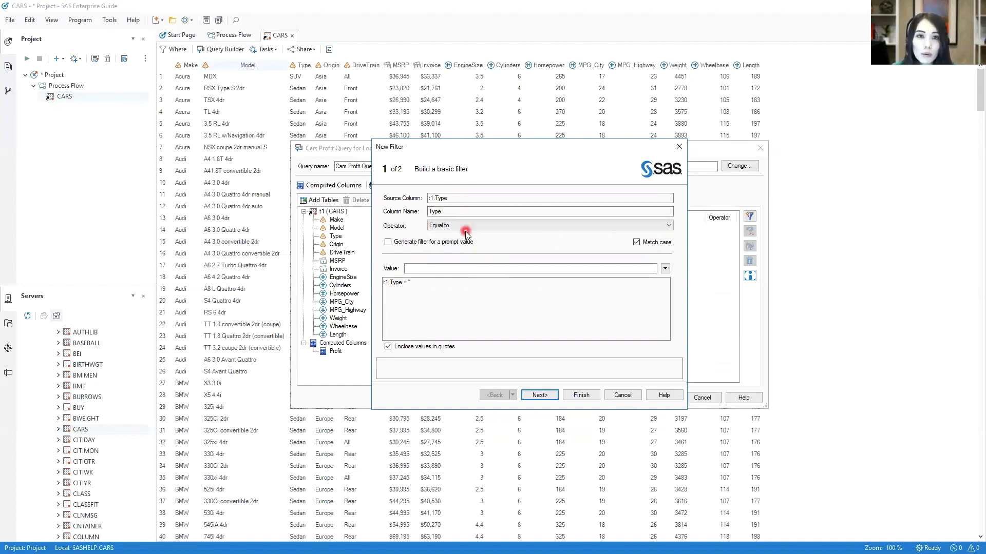
left_click(450, 269)
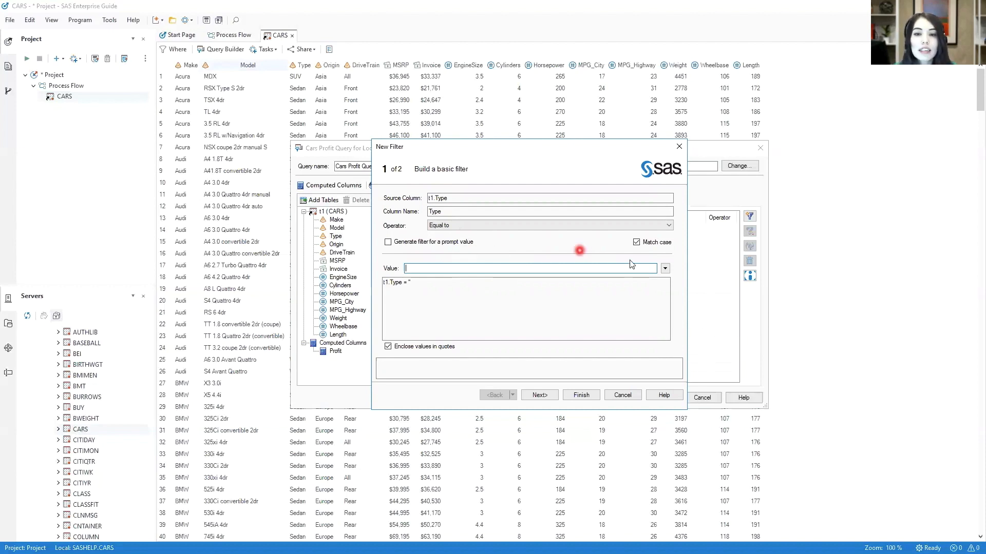
left_click(666, 268)
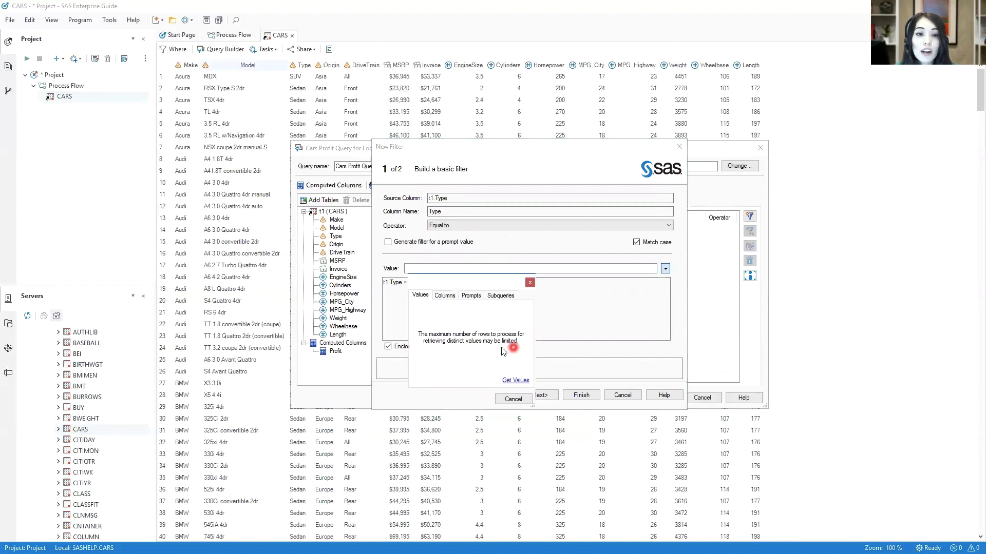
left_click(522, 381)
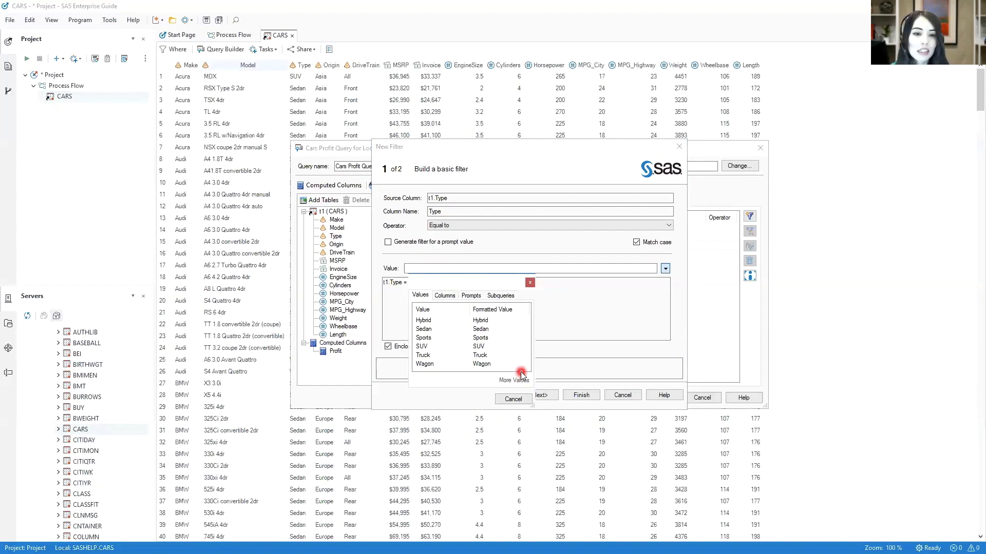
left_click(432, 330)
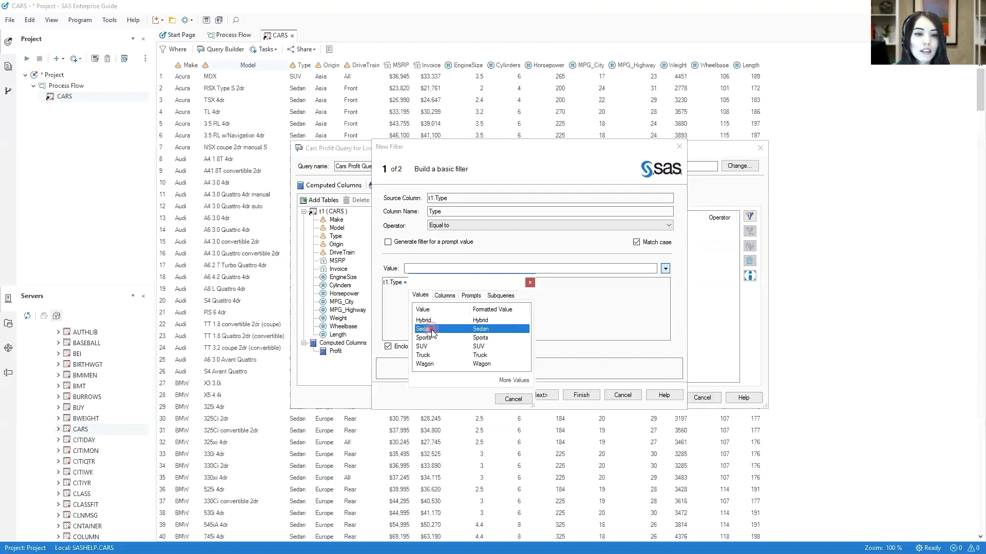
left_click(432, 330)
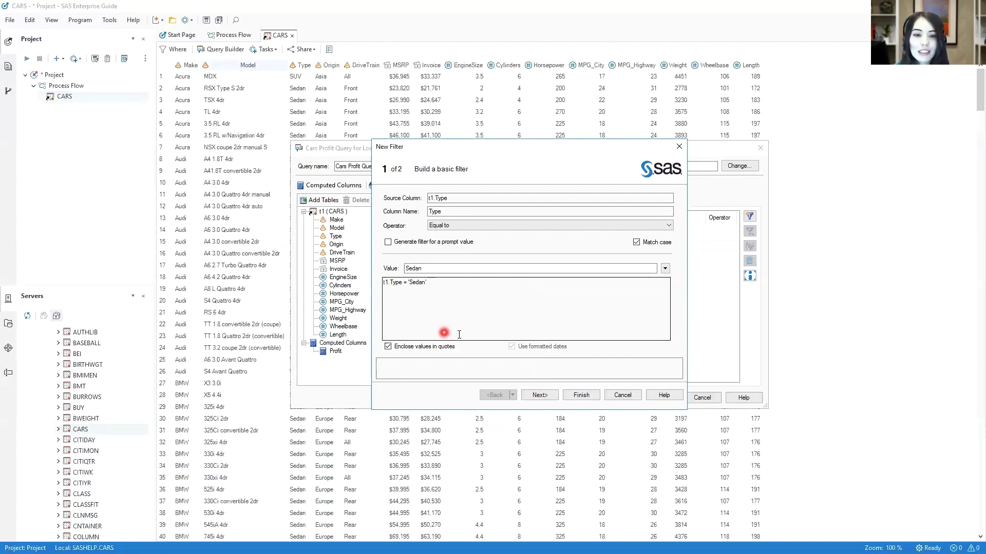
left_click(556, 397)
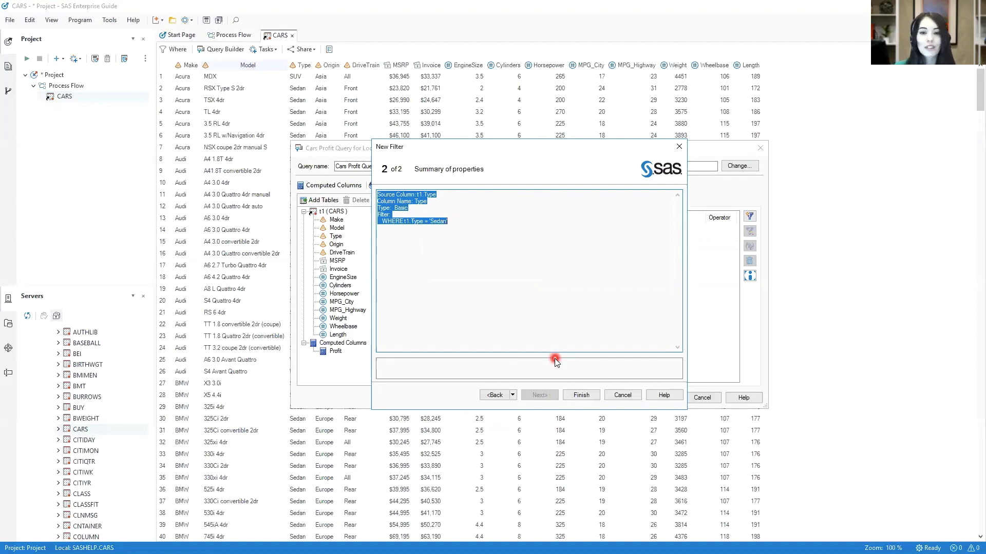
left_click(568, 393)
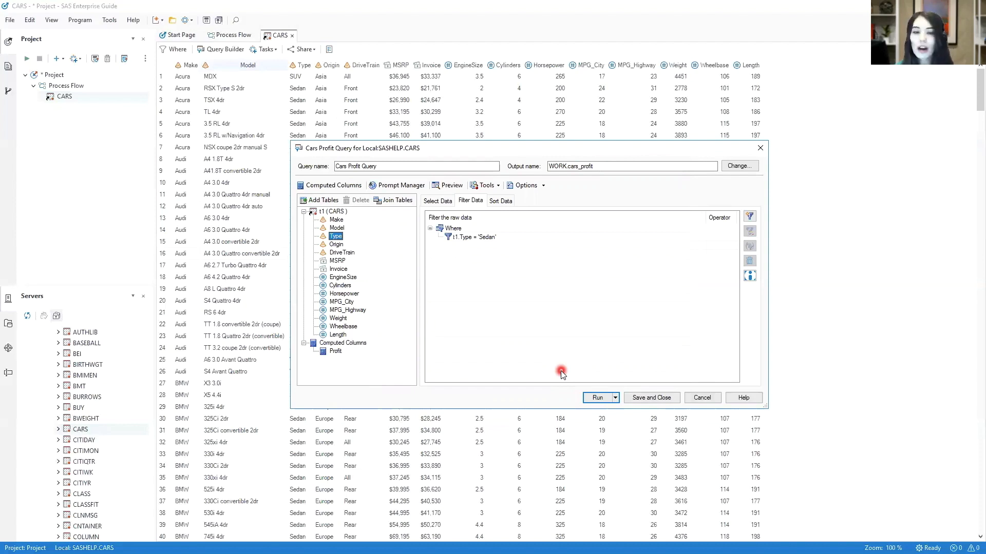
Sort the query data by the computed Profit column in descending order and run the query.
left_click(508, 203)
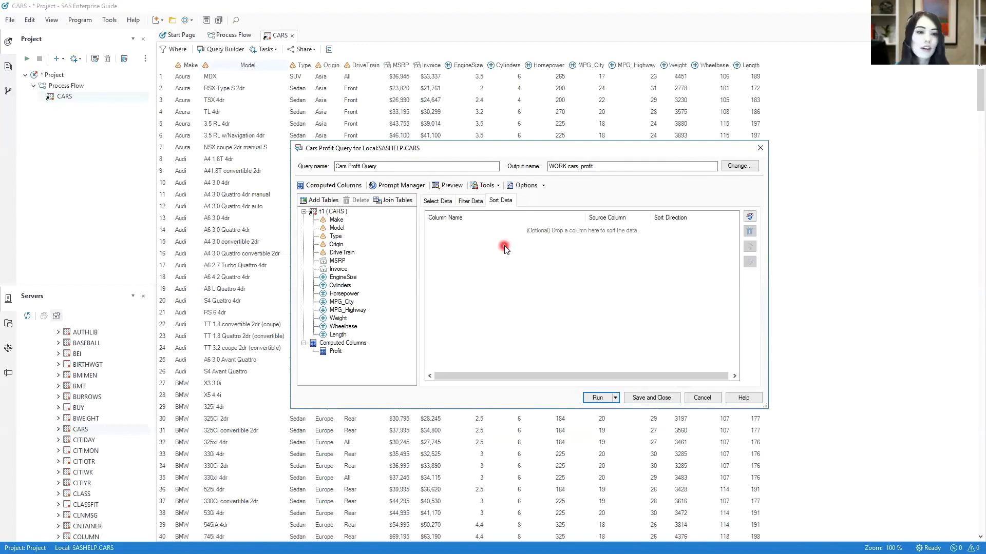
double_click(339, 353)
left_click(475, 252)
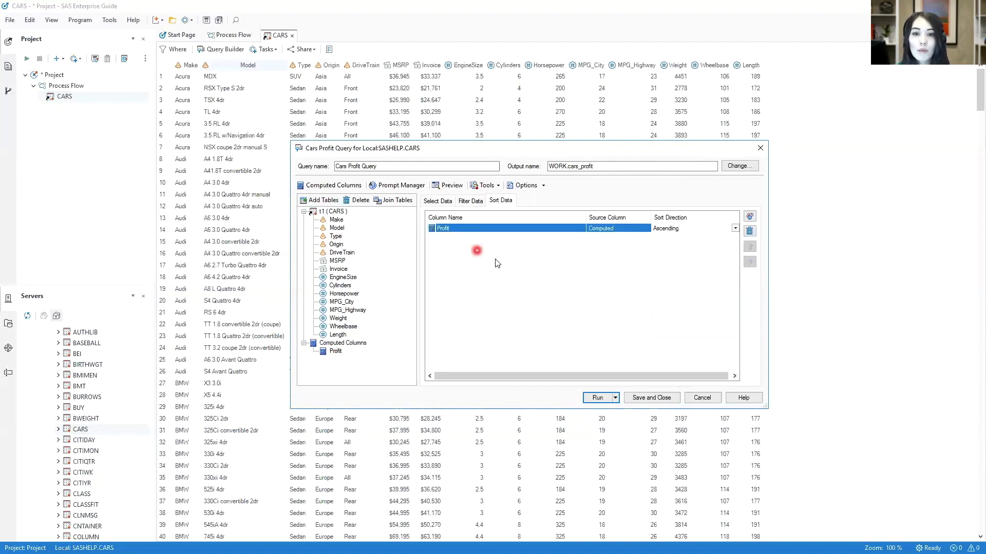
left_click(736, 230)
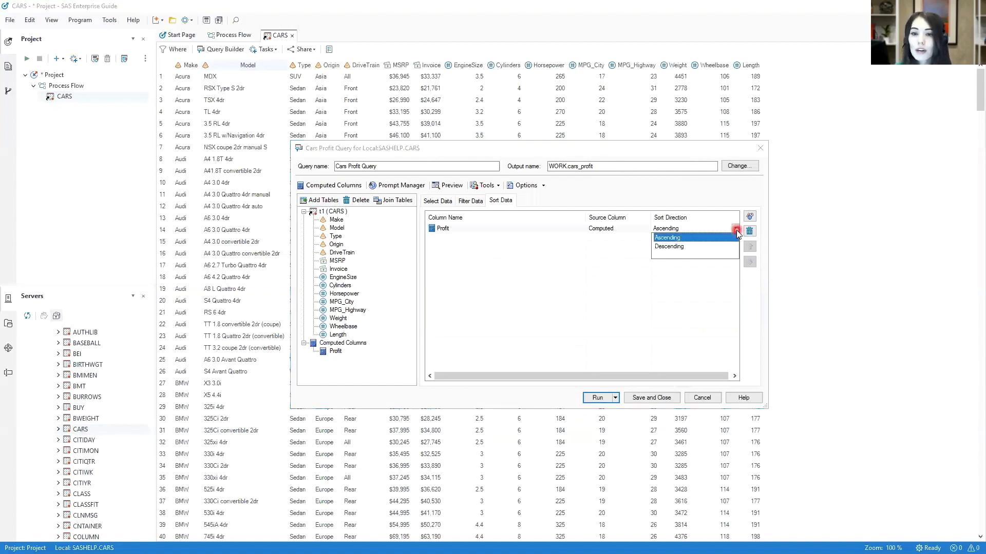
left_click(693, 249)
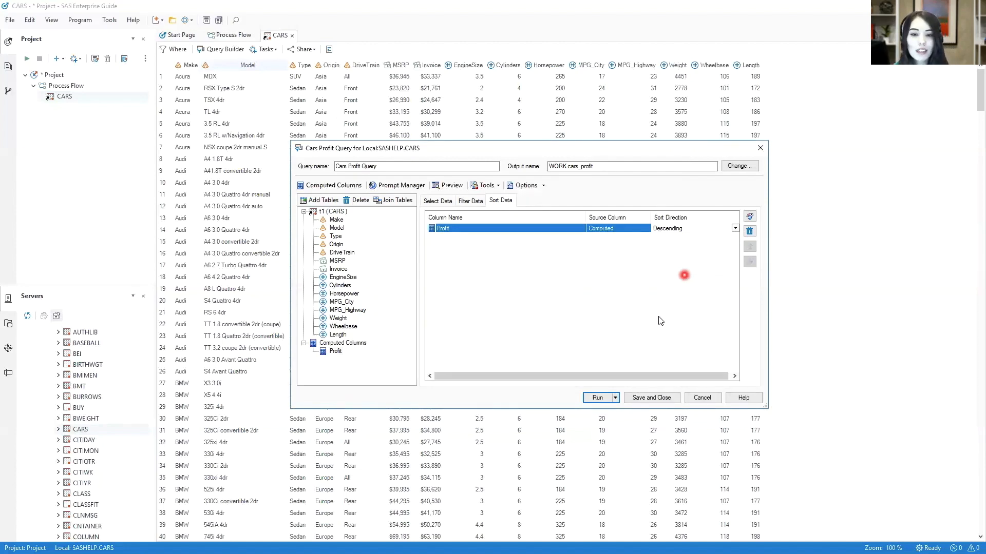
left_click(608, 397)
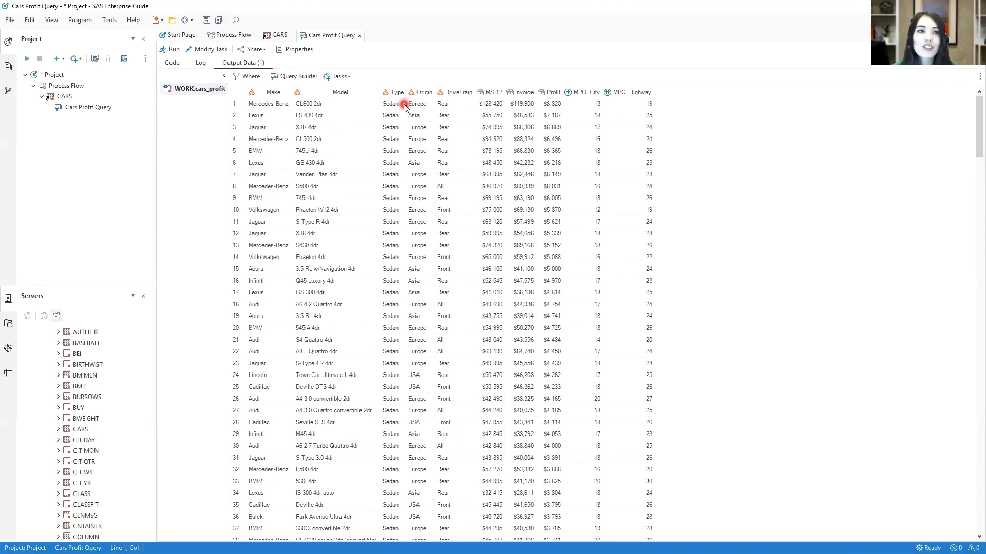
left_click(182, 70)
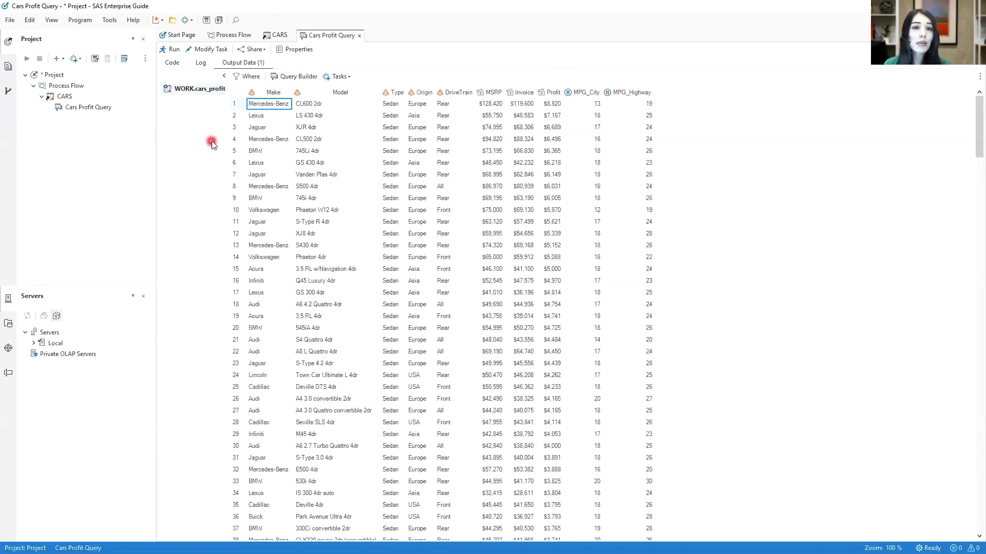
Start the Bar Chart task from the Graph tasks on the query output and choose the Vertical Colored Bar type.
left_click(9, 349)
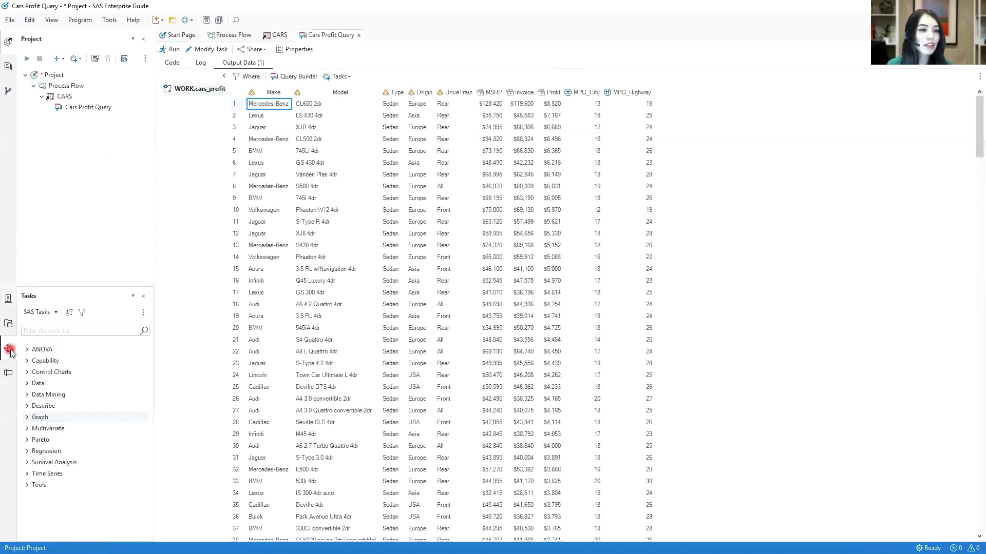
left_click(27, 417)
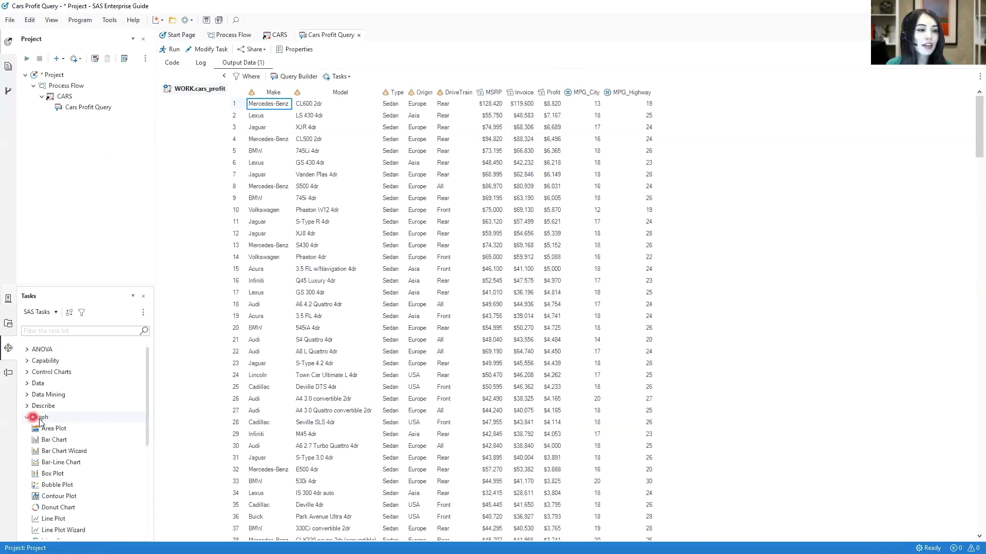
double_click(68, 441)
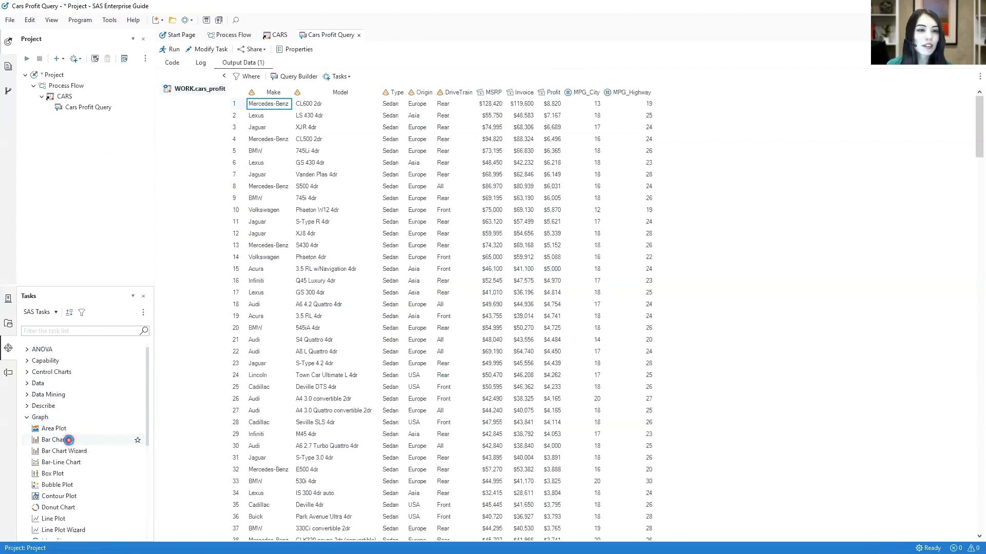
left_click(344, 348)
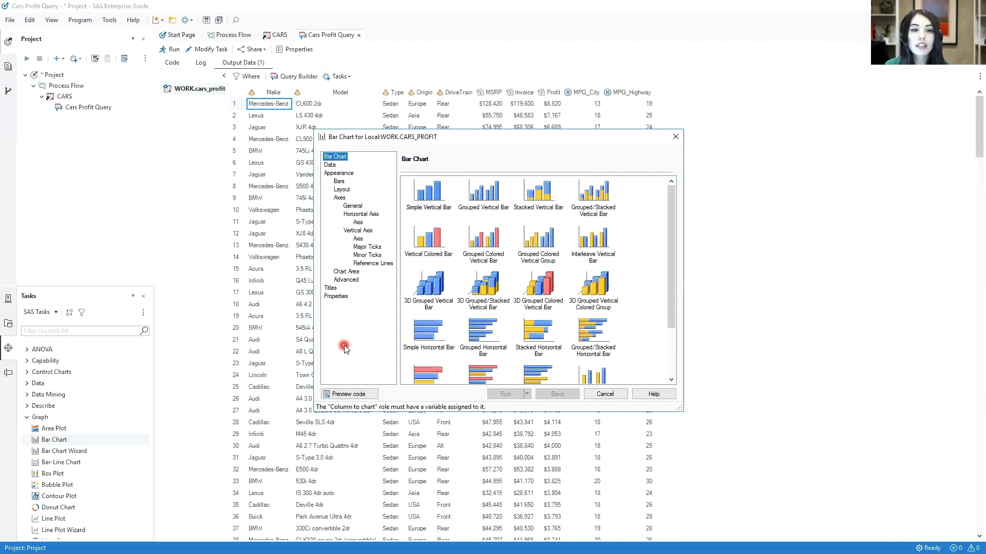
left_click(434, 235)
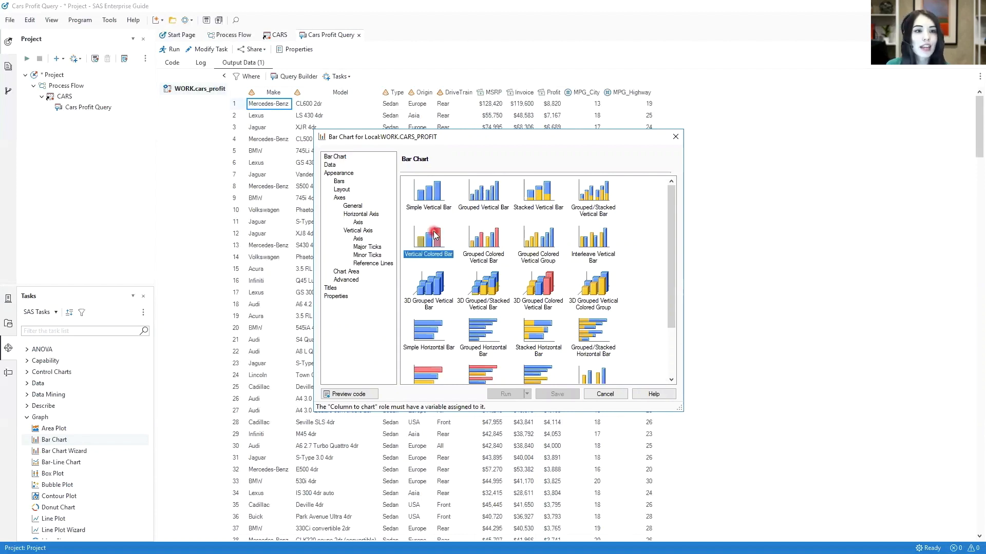
Show the bar chart's data roles and browse the help on assigning variables to analysis roles.
left_click(338, 159)
left_click(341, 166)
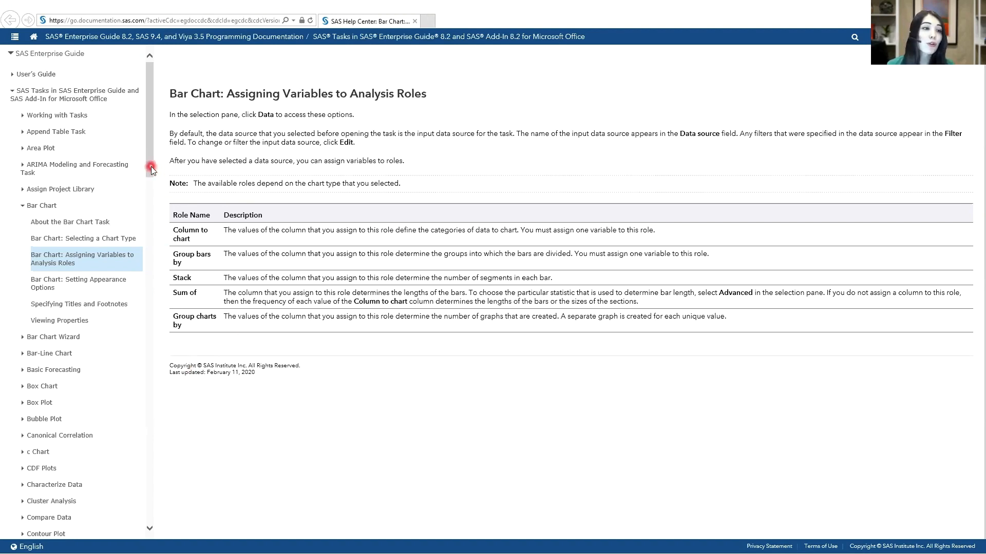
left_click_drag(152, 169, 153, 187)
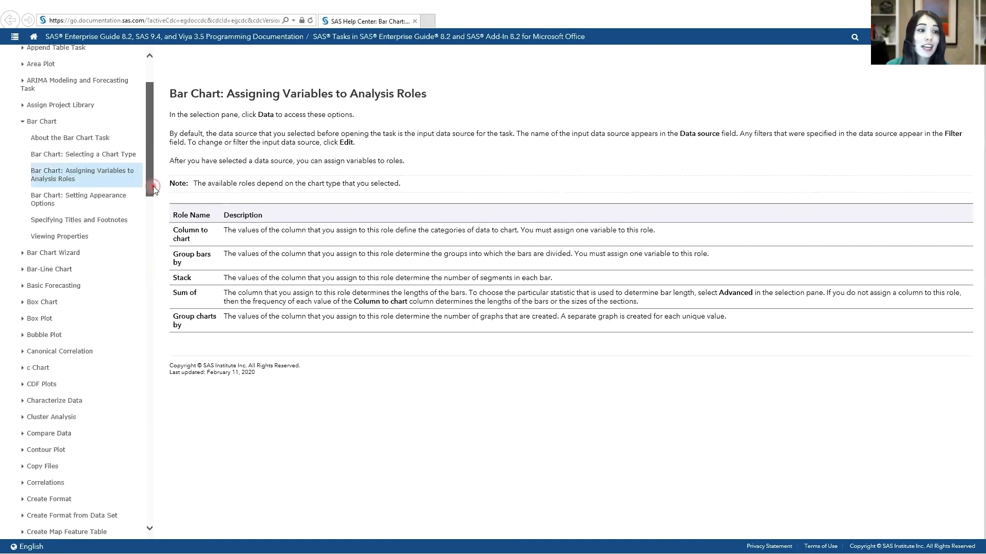
left_click_drag(153, 189, 153, 218)
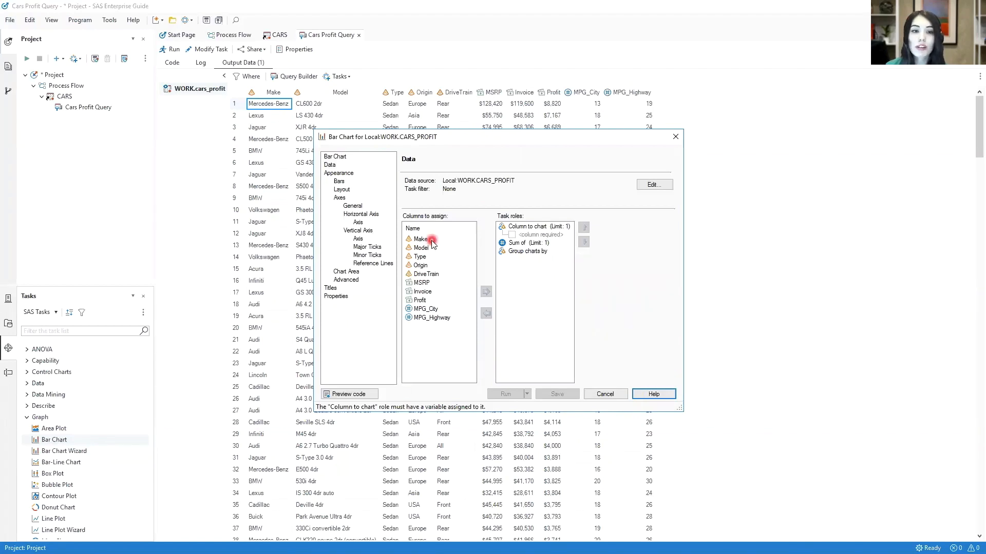
Assign Make as the column to chart, Profit to the Sum of role, and Origin to Group charts by.
left_click_drag(432, 244, 508, 237)
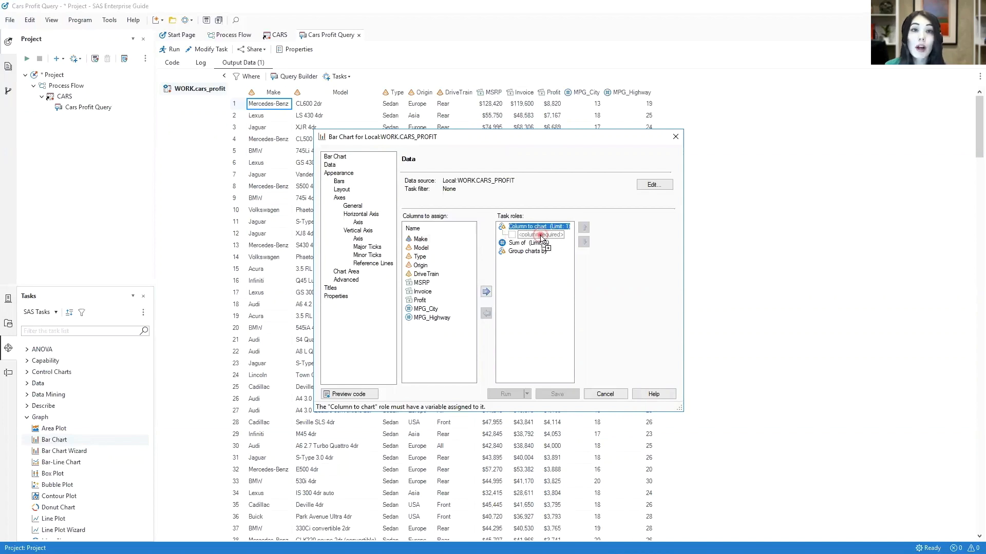
left_click_drag(541, 238, 541, 238)
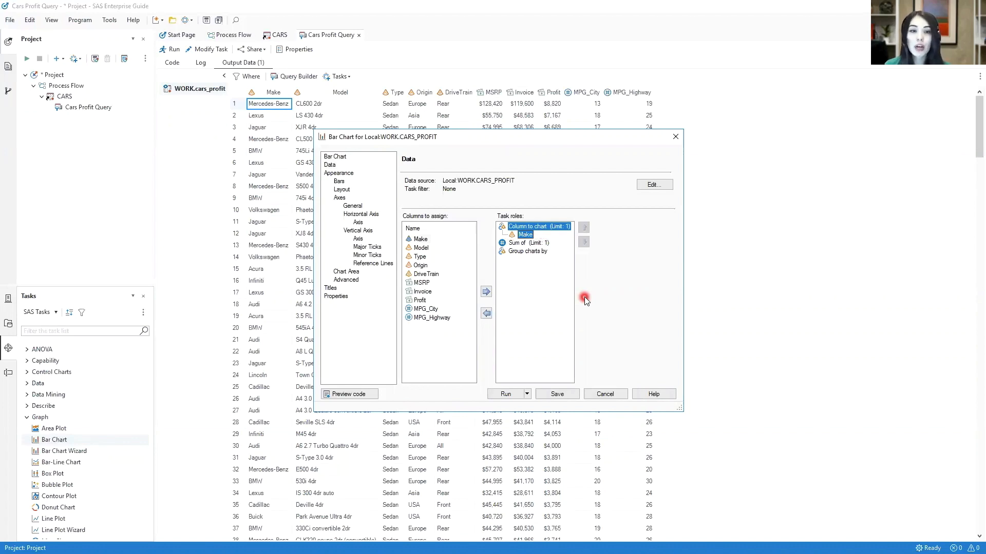
left_click_drag(421, 302, 527, 248)
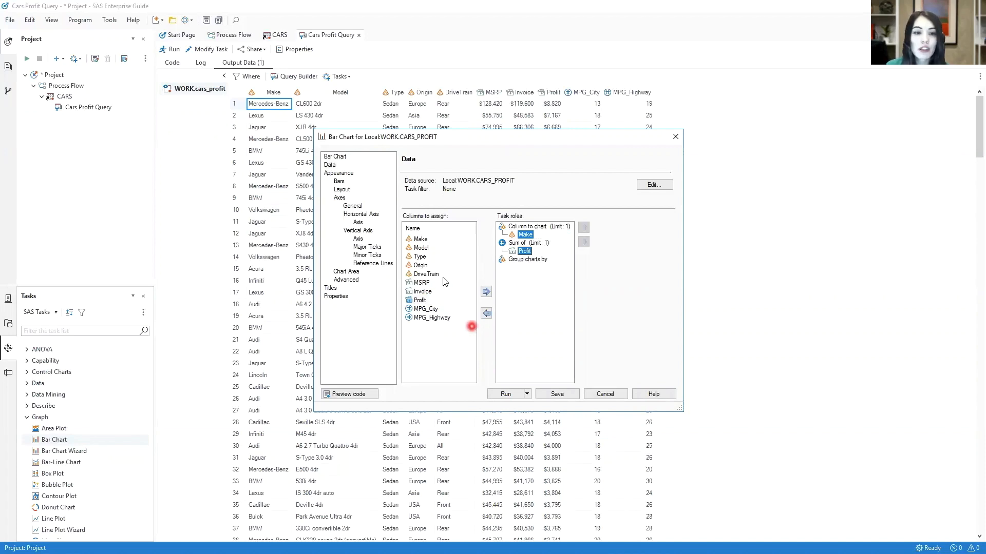
left_click(425, 267)
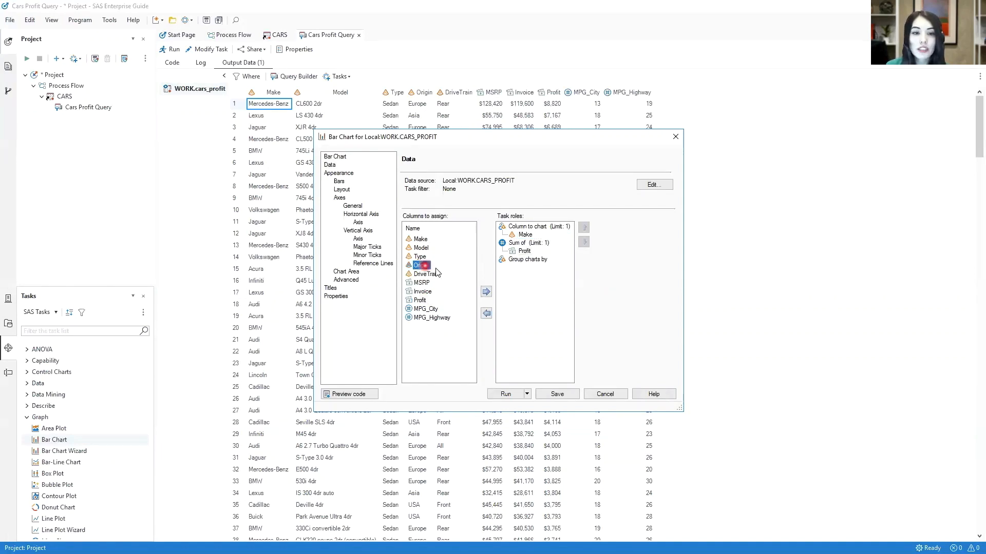
left_click(485, 293)
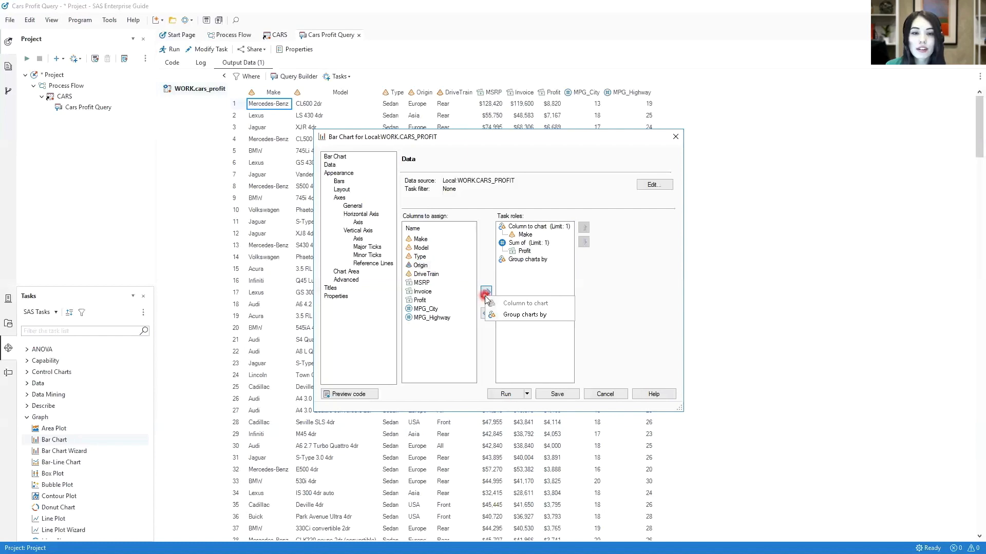
left_click(550, 315)
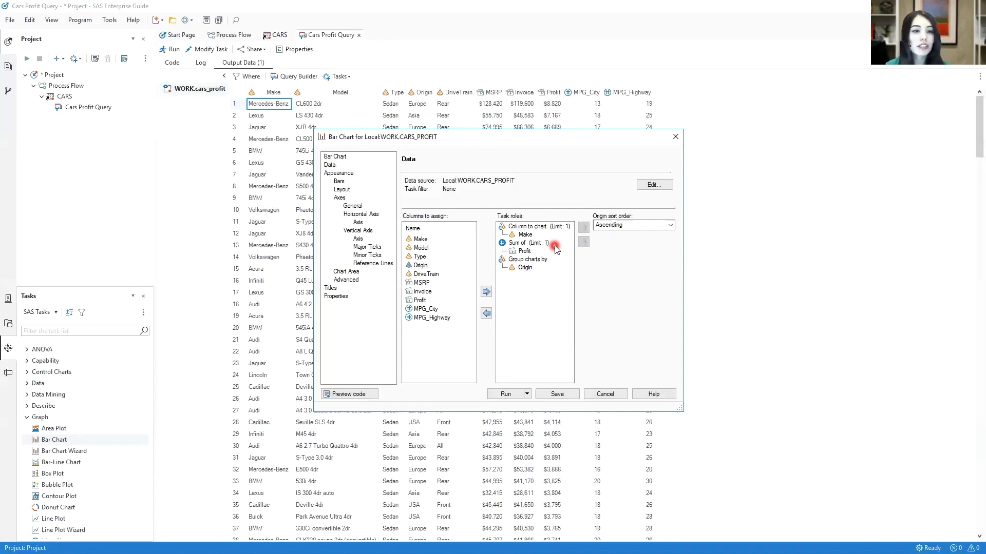
Calculate the bars with the Average statistic and show Average as the statistical value for the bars.
left_click(357, 281)
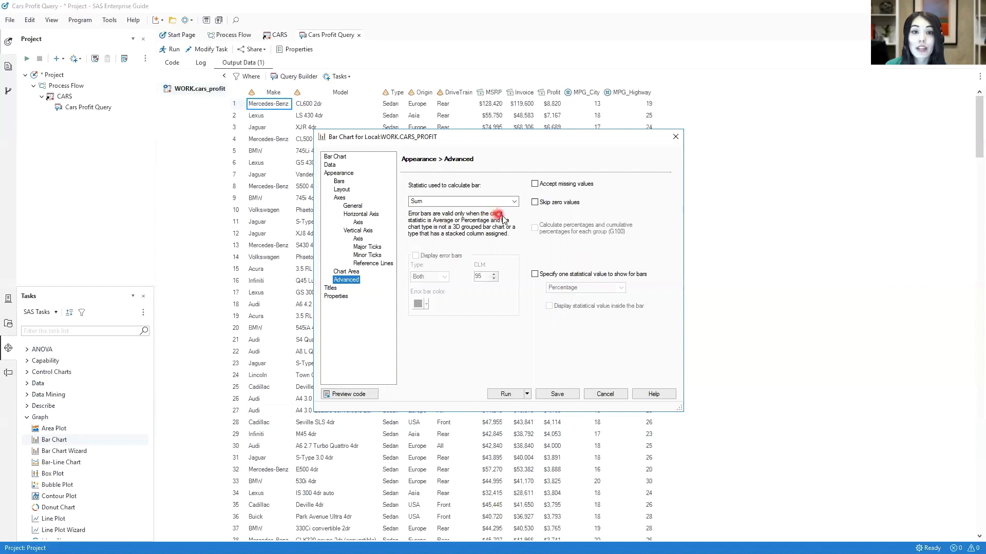
left_click(513, 202)
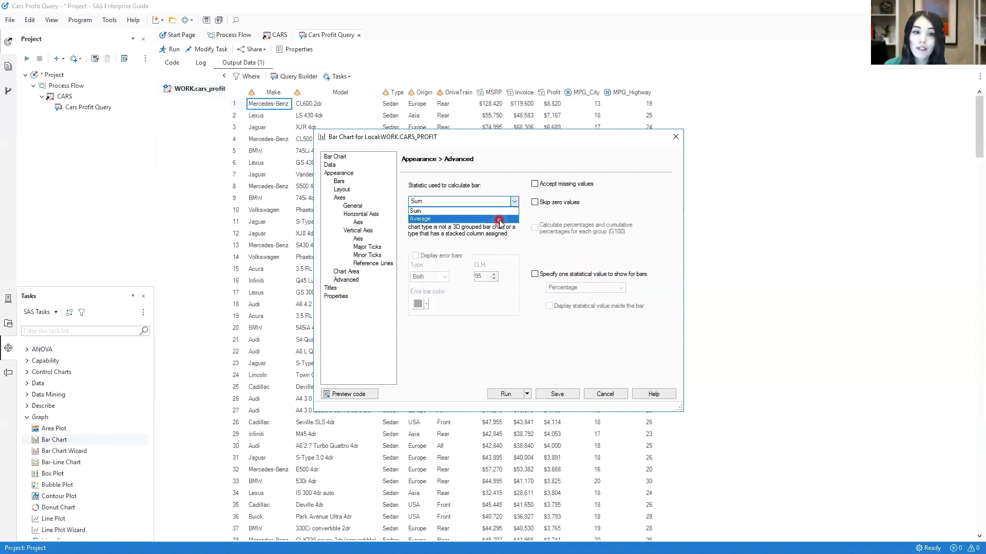
left_click(499, 221)
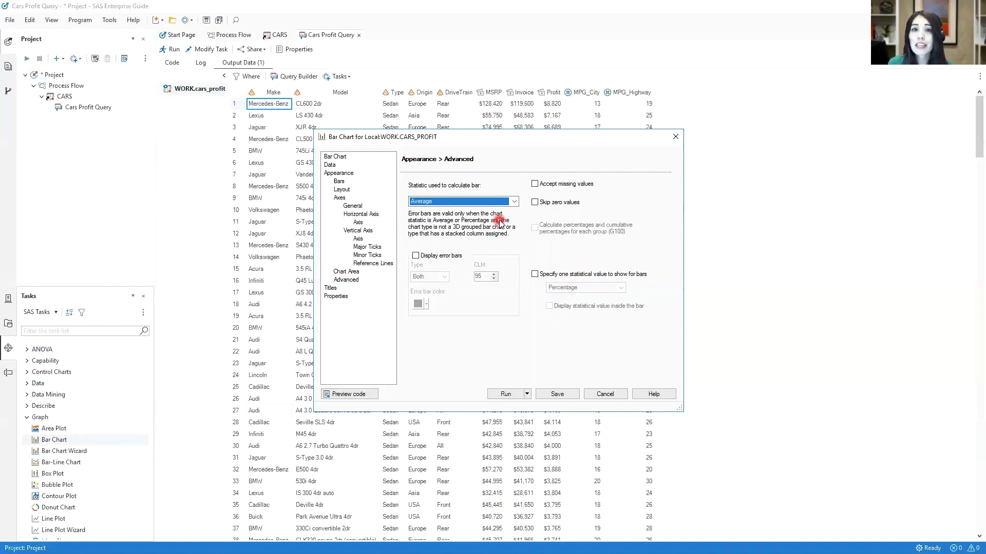
left_click(535, 274)
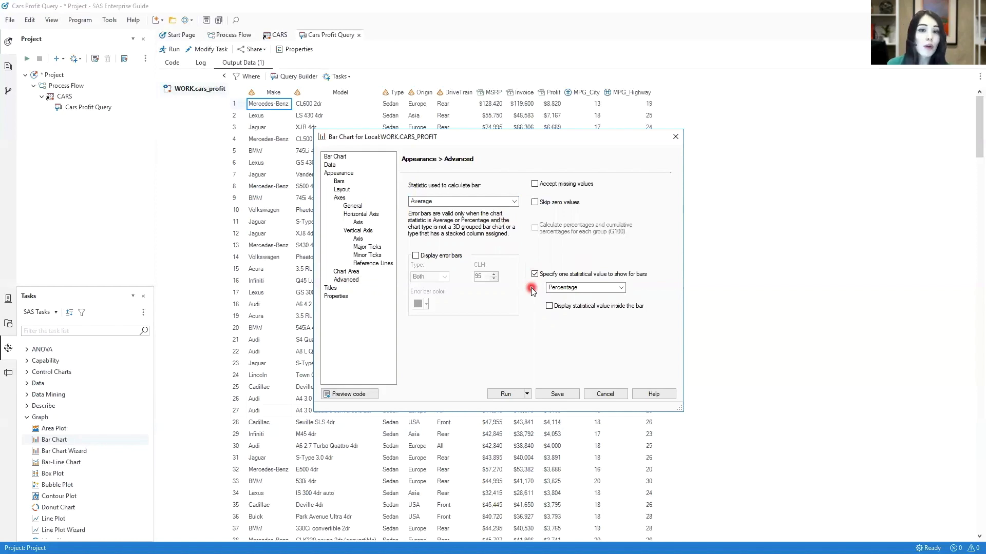
left_click(620, 287)
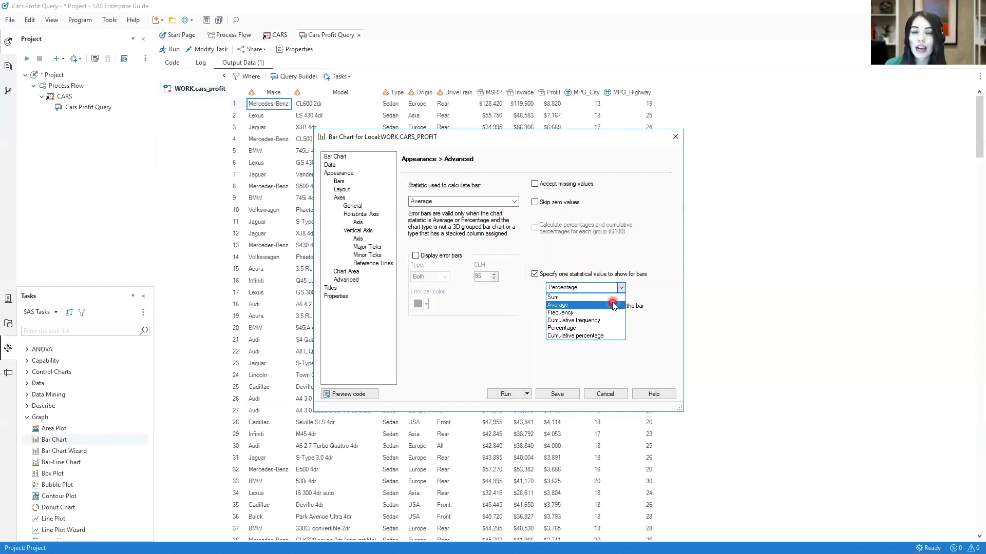
left_click(613, 305)
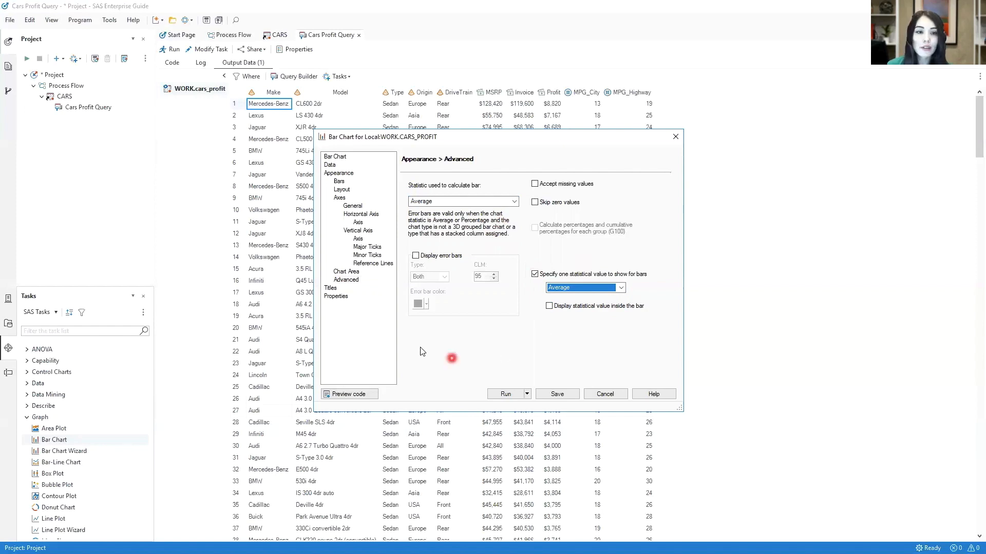
Replace the default graph title with "Average Profit by Make" and run the bar chart task.
left_click(331, 289)
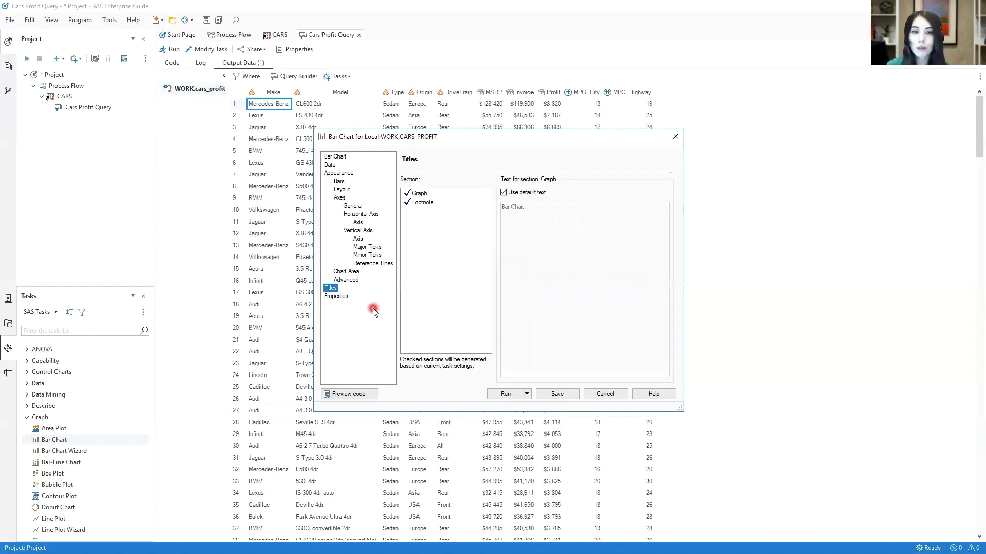
left_click(504, 193)
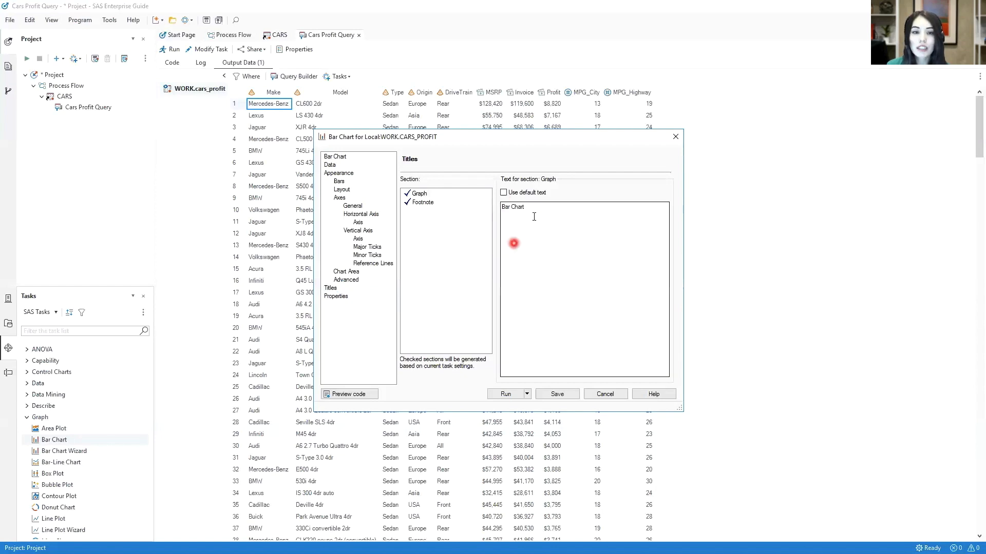
left_click_drag(534, 207, 484, 213)
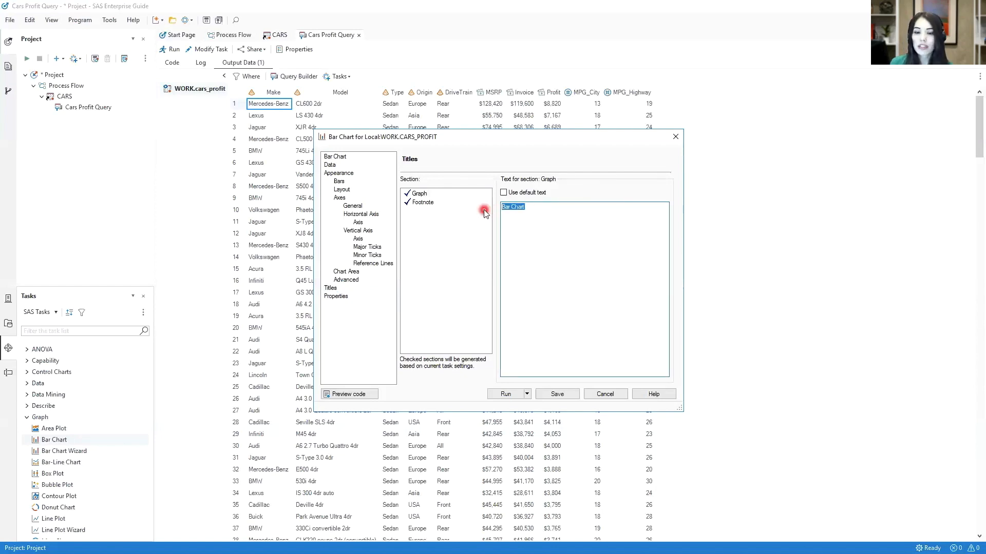
key("BackSpace")
type("Average Profit by Make")
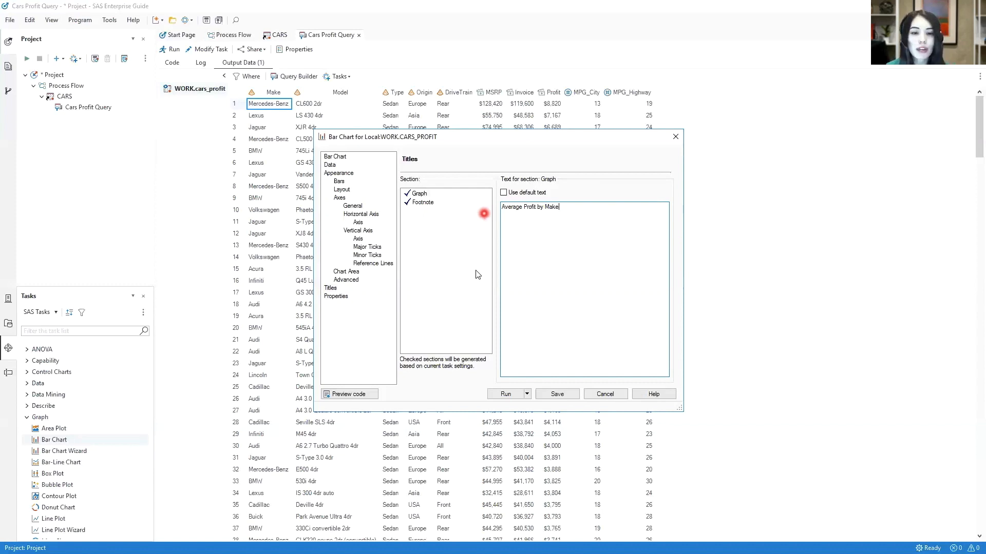
left_click(491, 394)
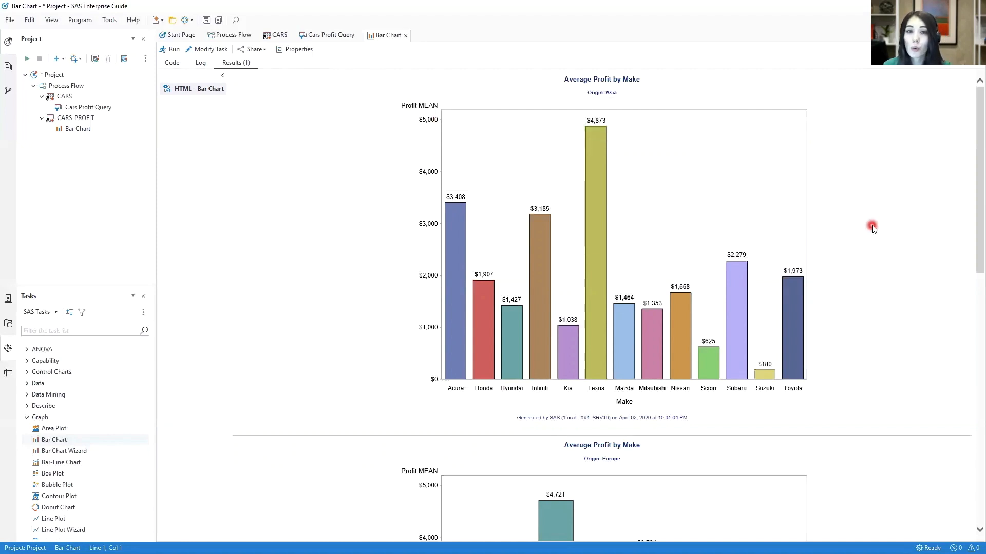
Review the charts for each origin and modify the bar chart task to rotate the horizontal axis values by 45.
scroll(872, 226, "down", 5)
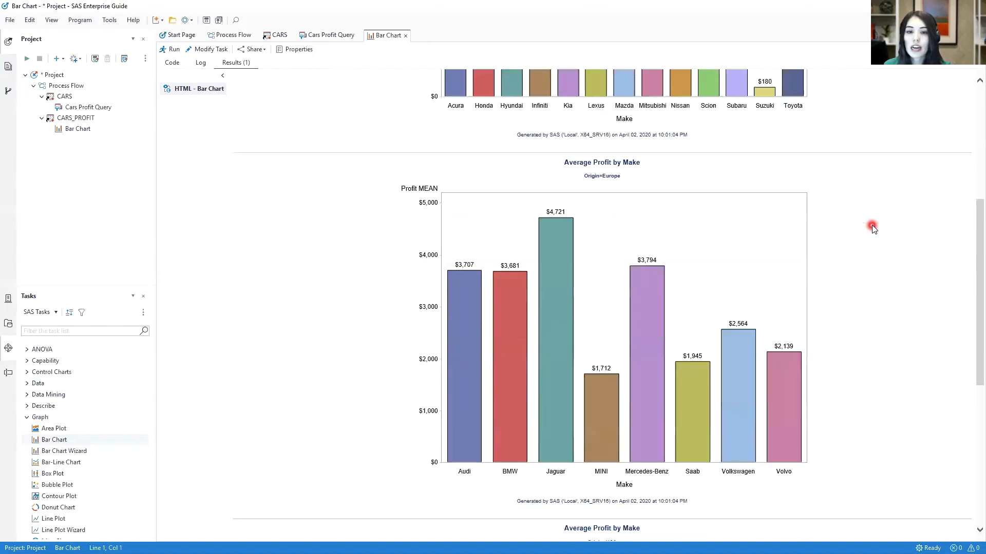
scroll(872, 226, "down", 5)
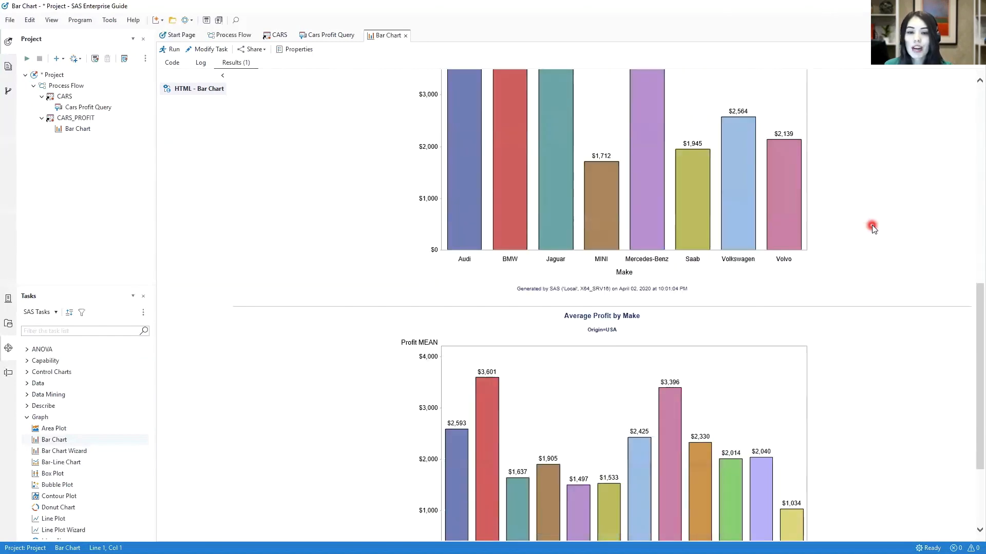
scroll(873, 228, "down", 3)
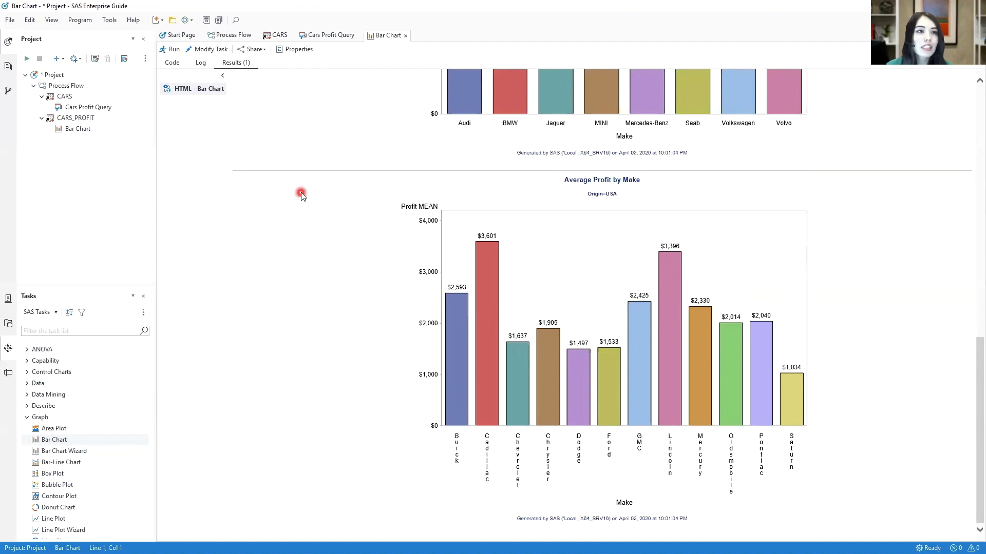
left_click(222, 50)
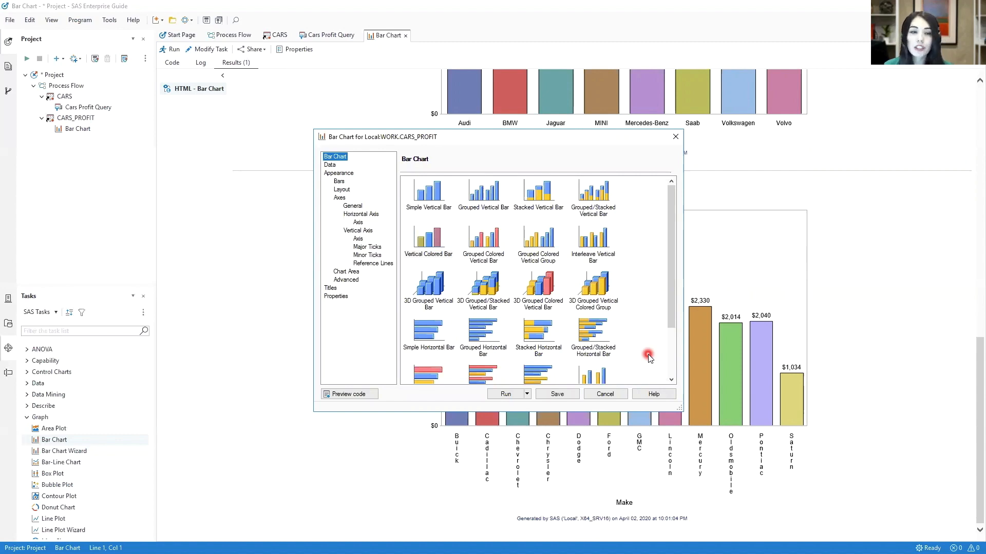
left_click(368, 225)
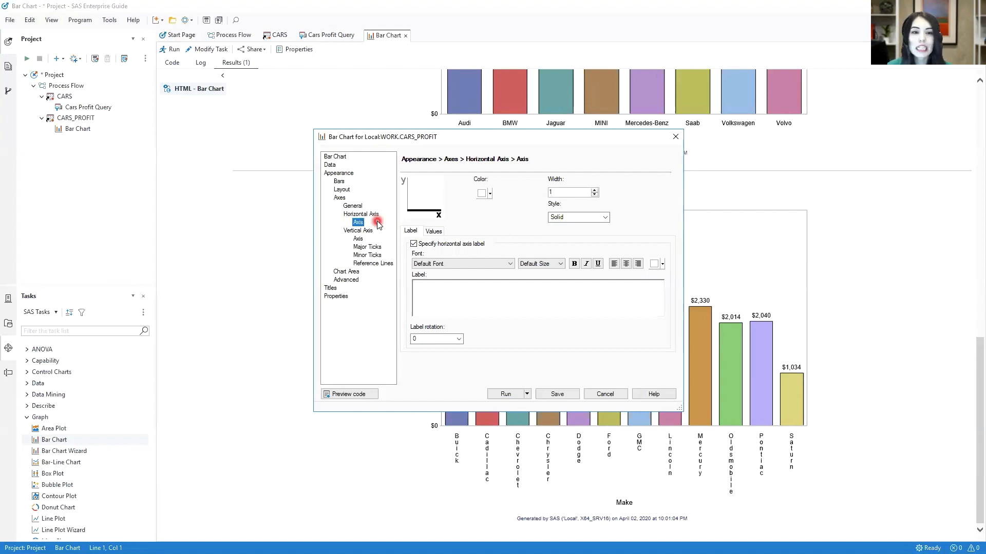
left_click(438, 230)
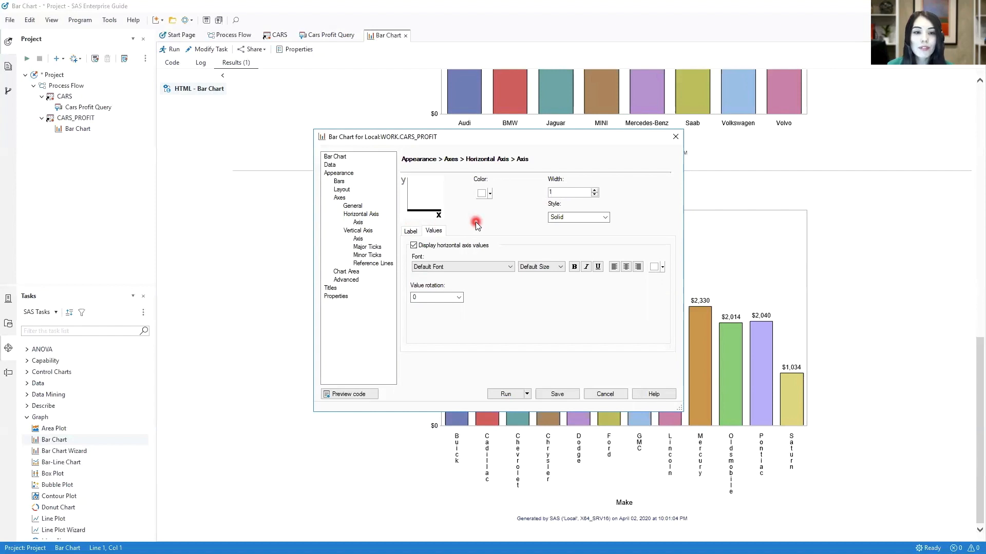
left_click(459, 298)
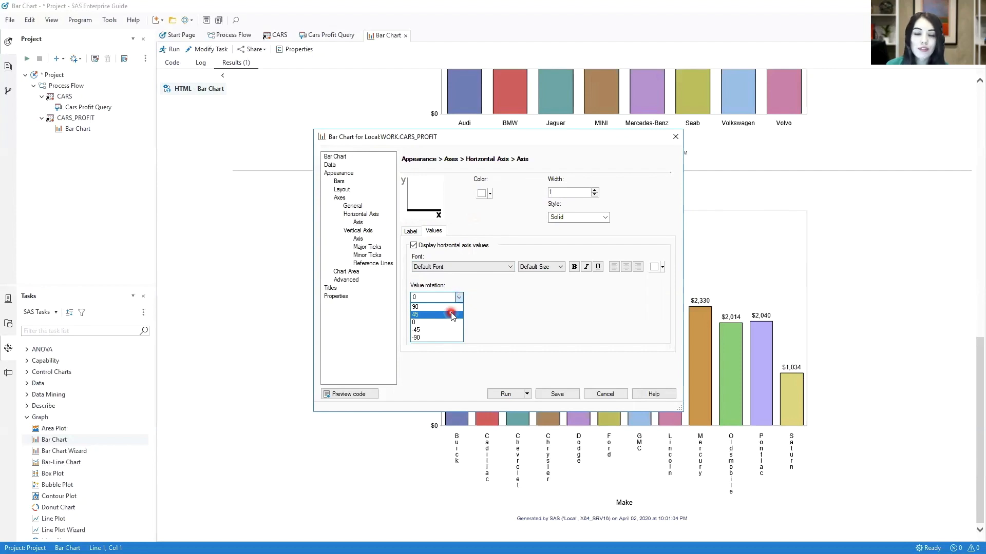
left_click(452, 316)
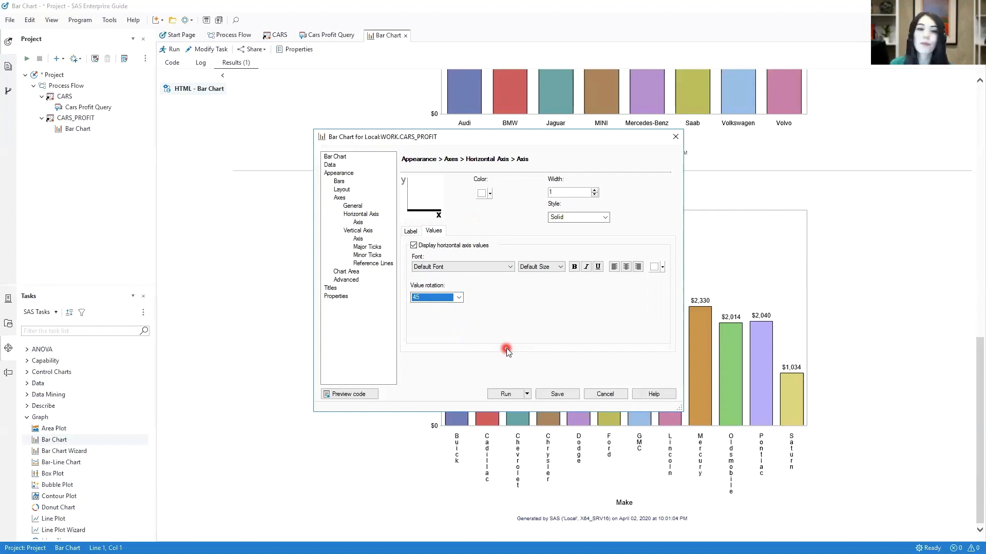
Set the vertical axis label of the bar chart to "Profit".
left_click(358, 238)
left_click(429, 292)
left_click(571, 340)
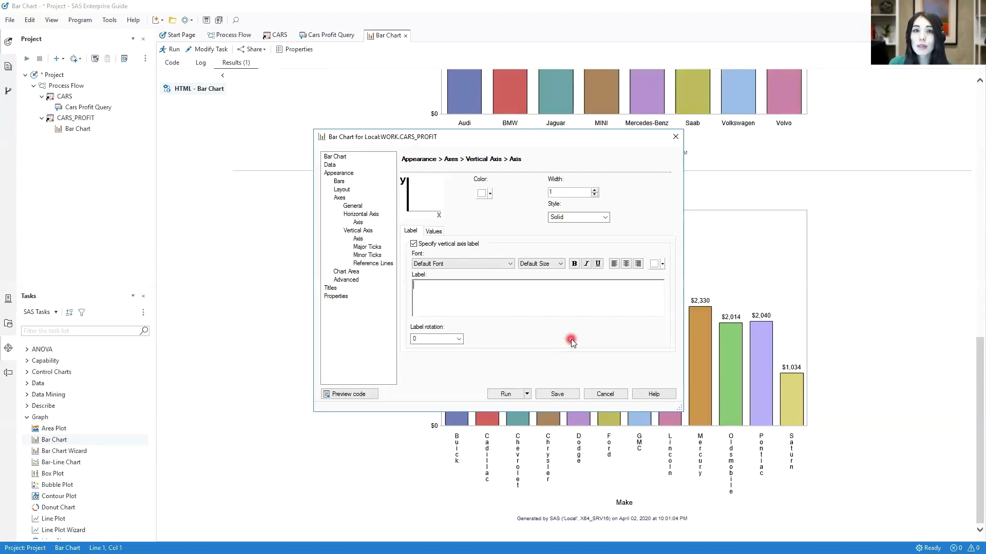
type("Profit")
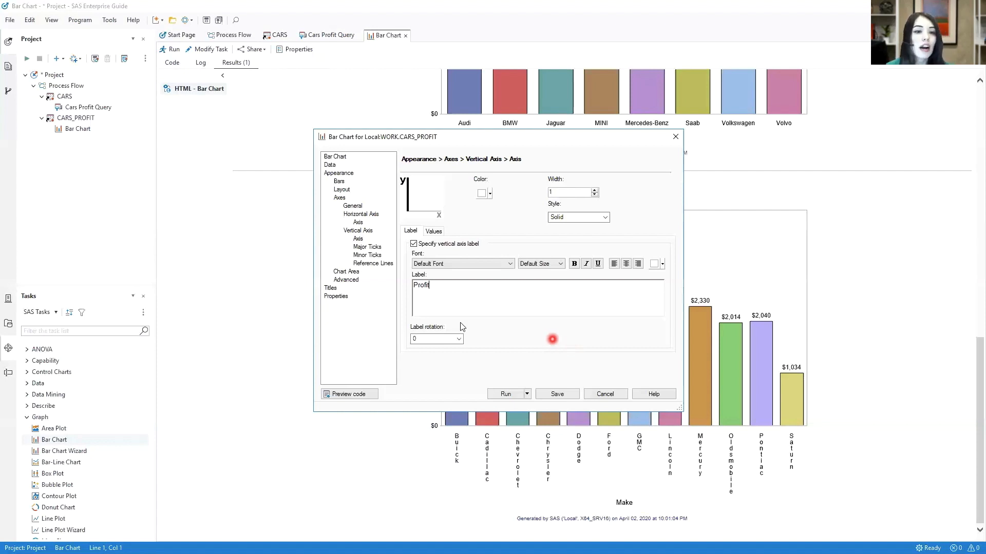
Add dashed, light gray reference lines to the vertical axis and rerun the bar chart task.
left_click(391, 263)
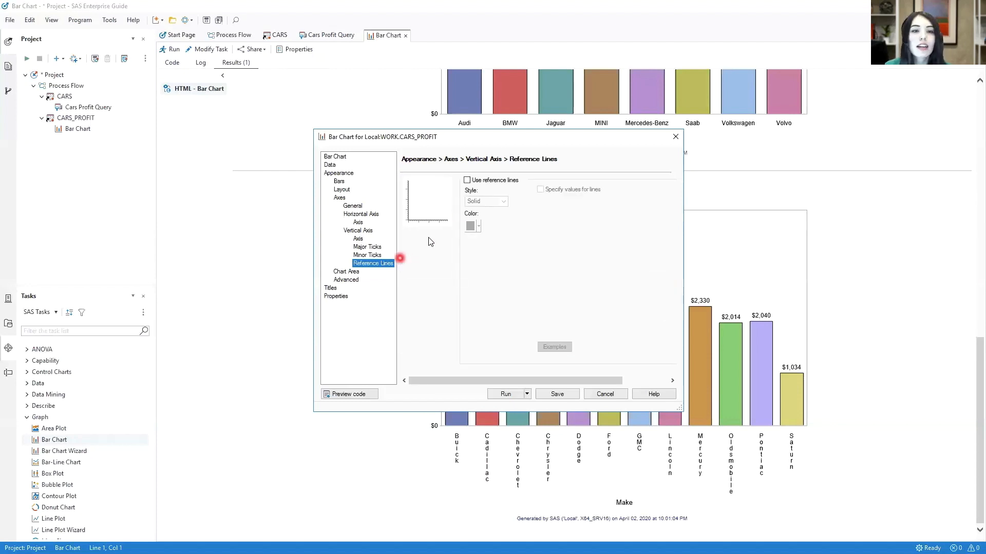
left_click(467, 180)
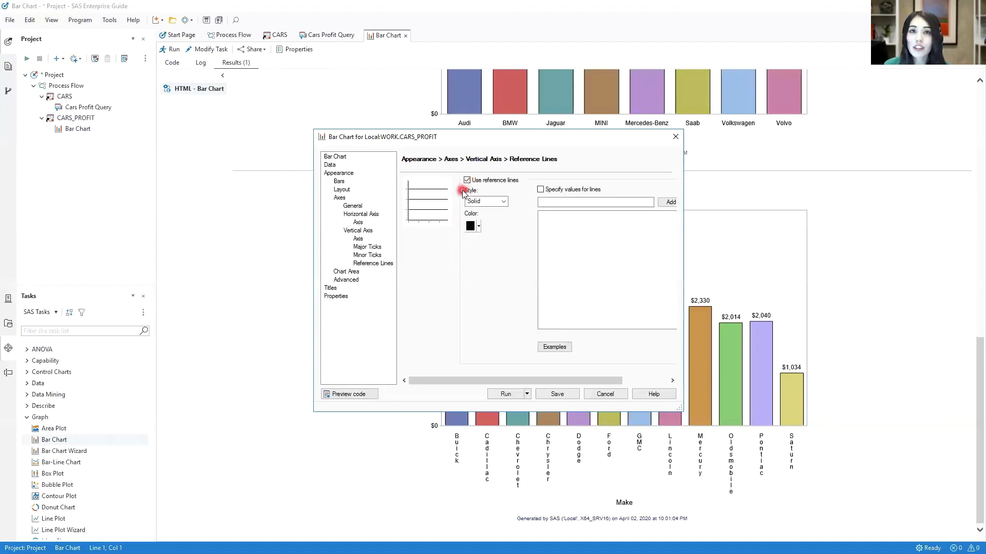
left_click(503, 201)
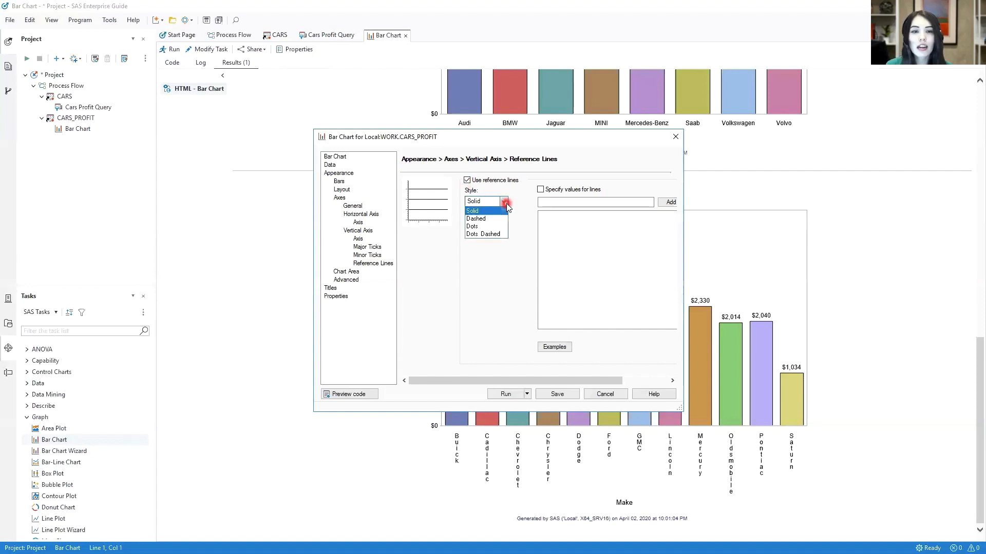
left_click(501, 220)
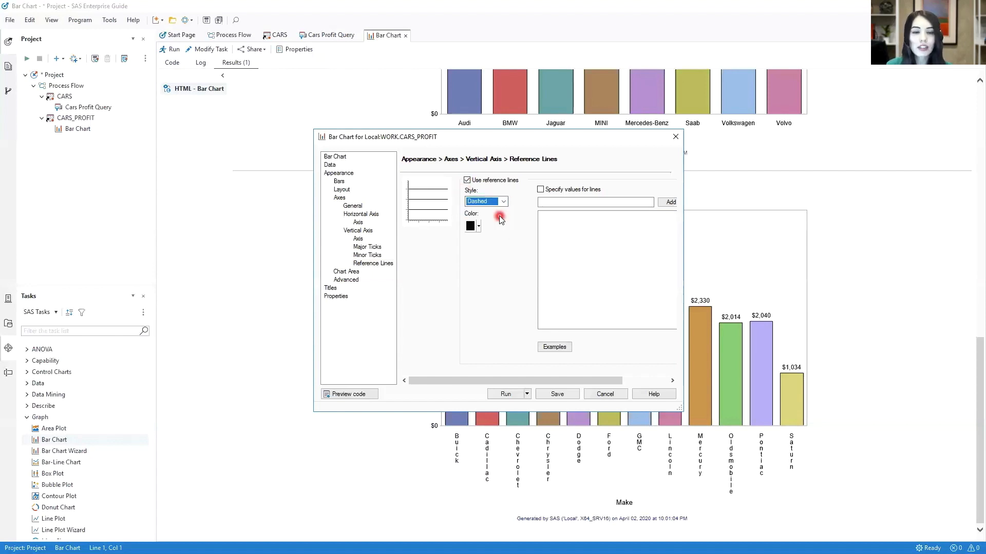
left_click(480, 228)
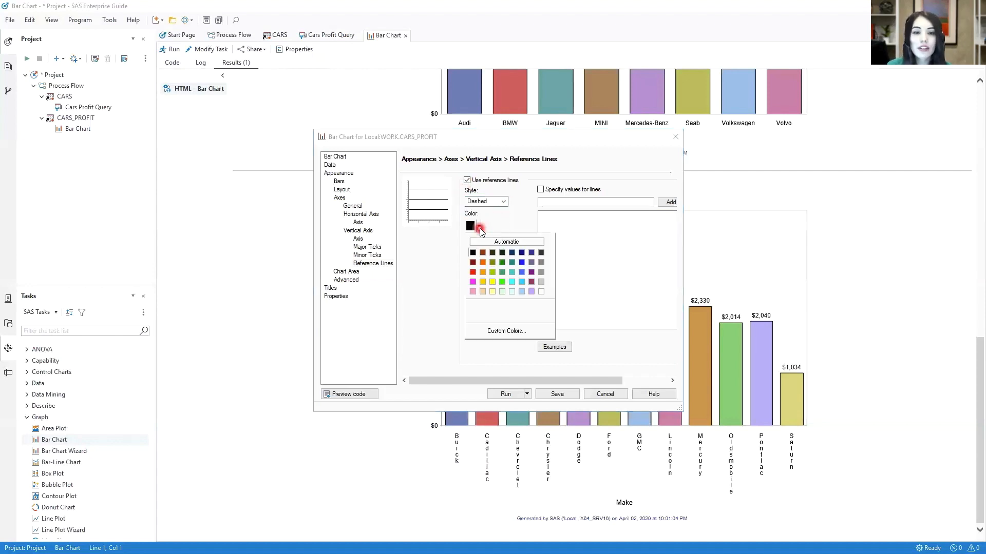
left_click(542, 282)
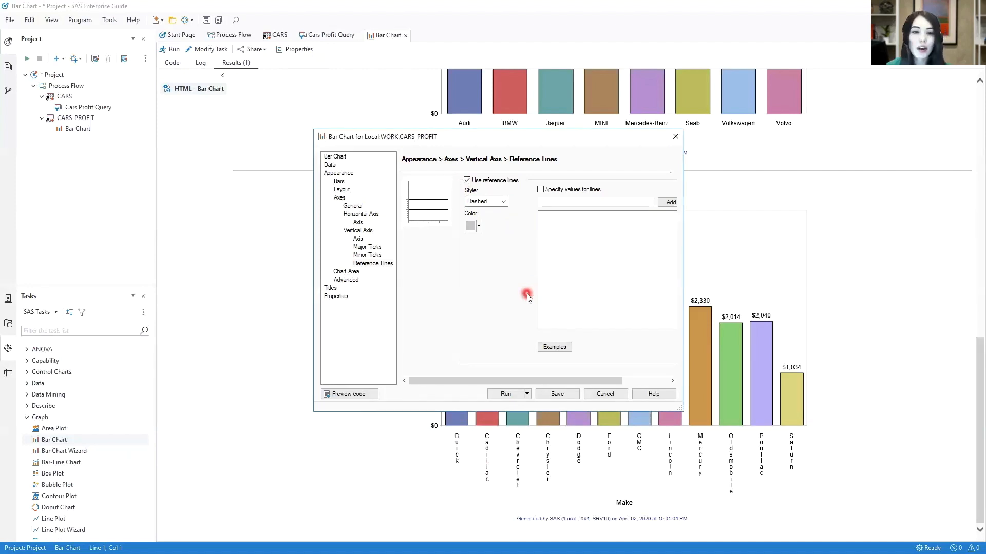
left_click(491, 396)
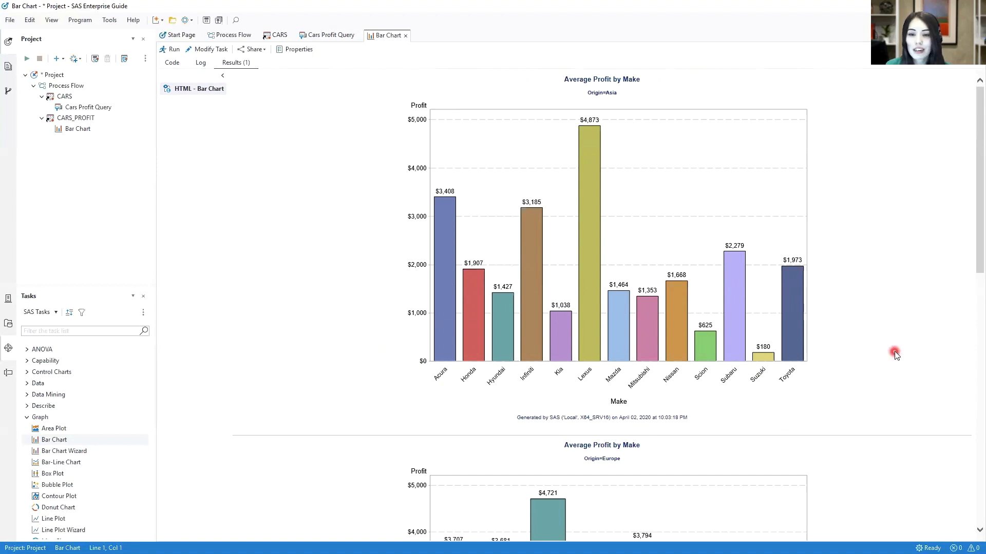
Review the updated charts and change the graph title to "Average Profit by Make in #byval(Origin)".
scroll(895, 354, "down", 7)
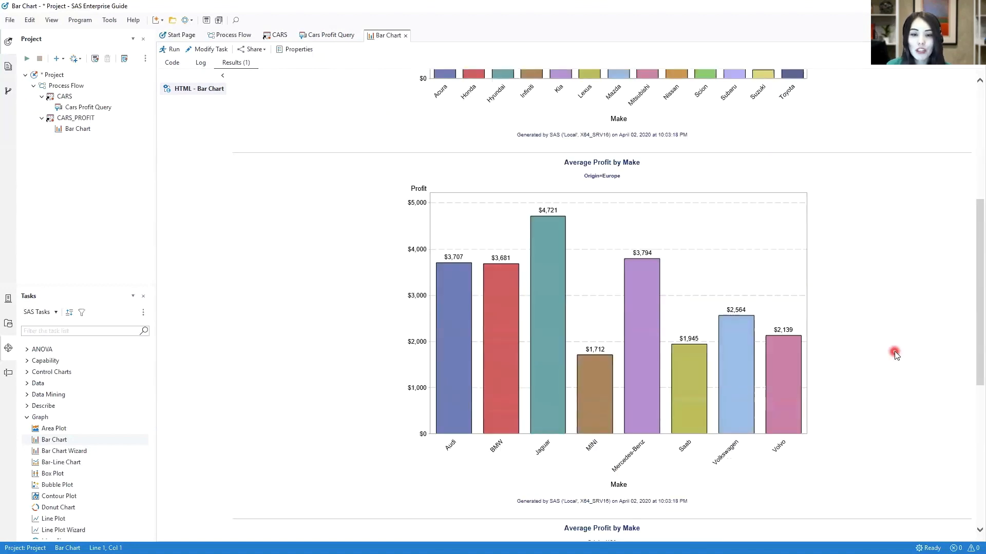
scroll(895, 354, "down", 5)
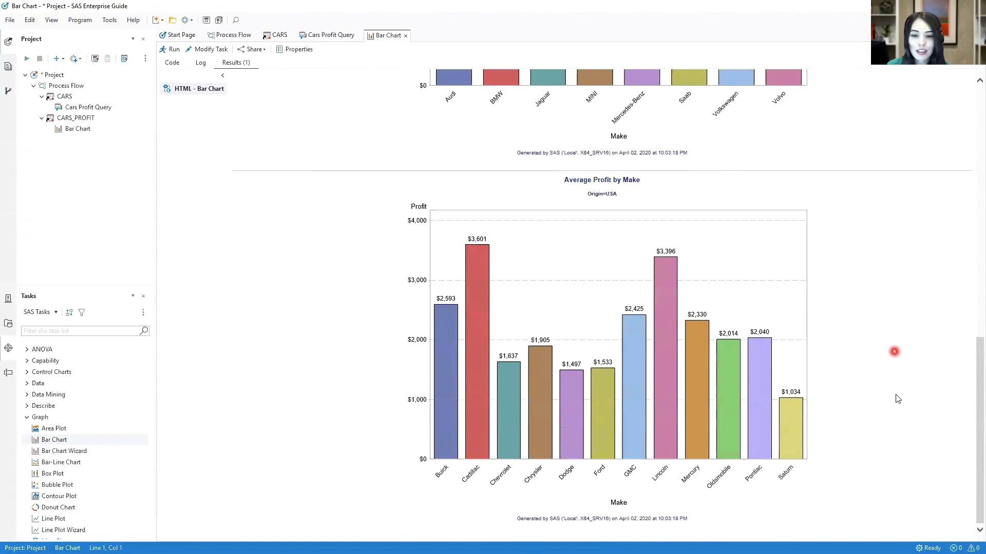
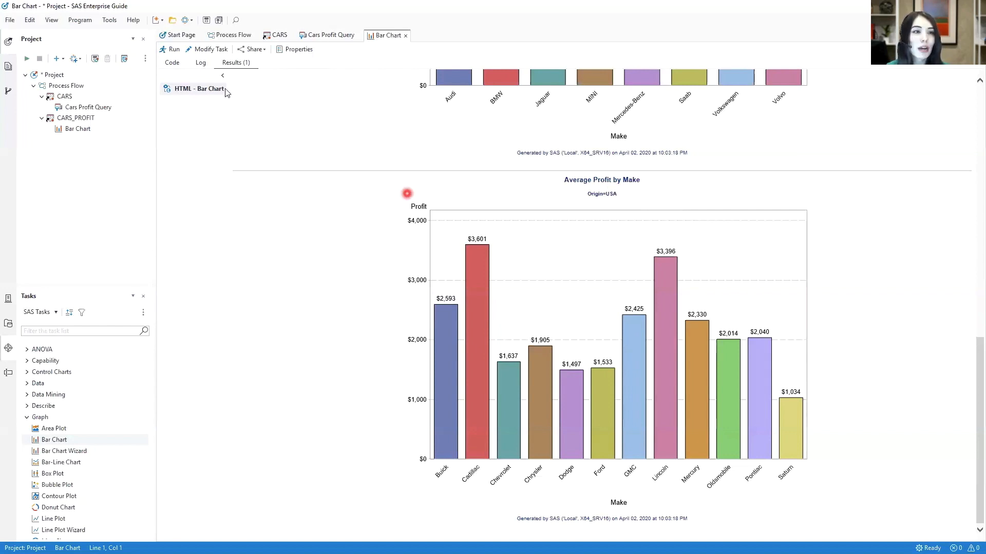
left_click(216, 51)
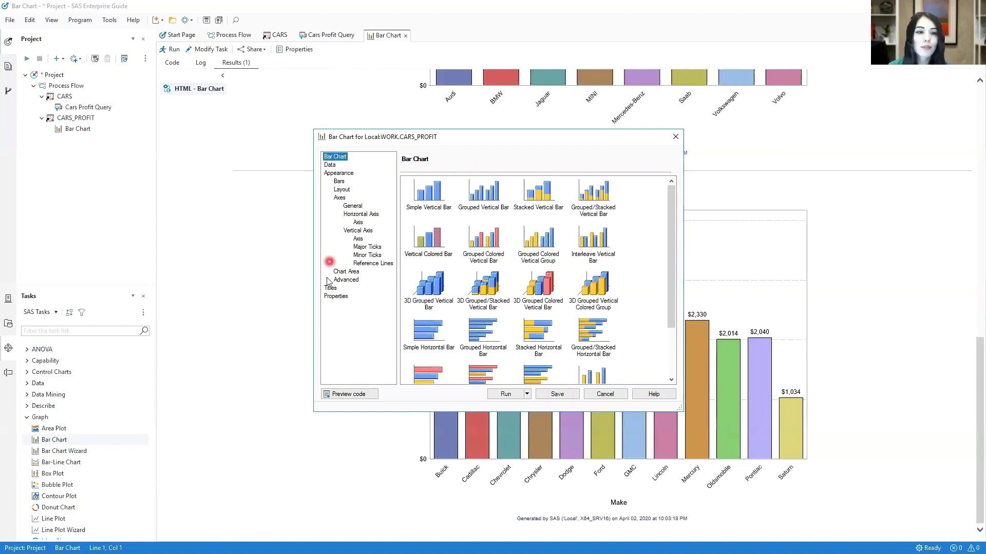
left_click(339, 289)
left_click(534, 229)
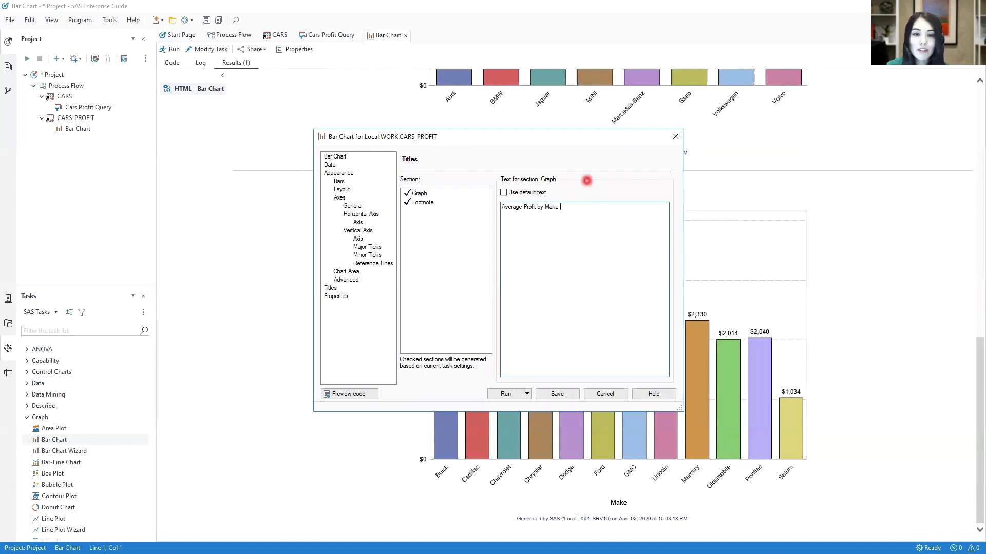
type("in #byval(Or")
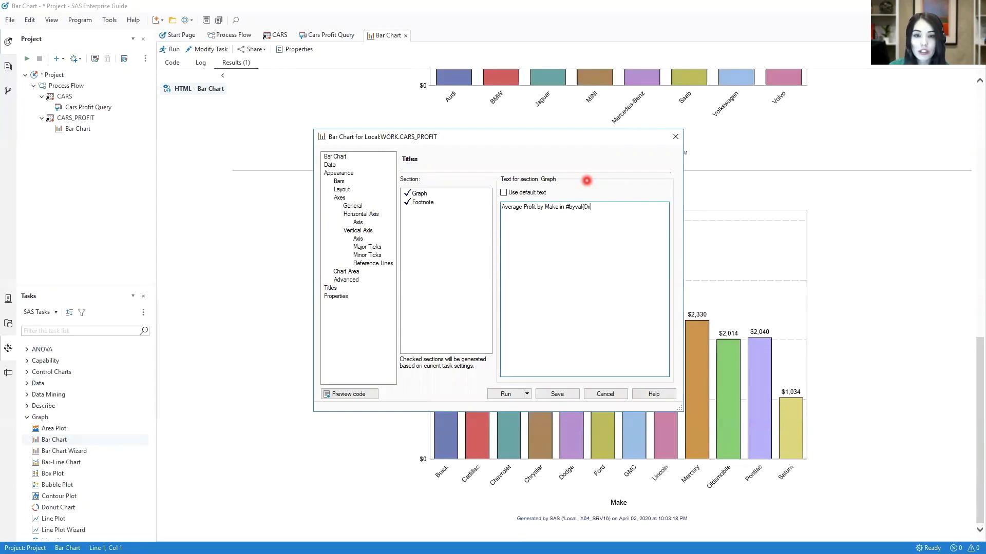
type("igin")
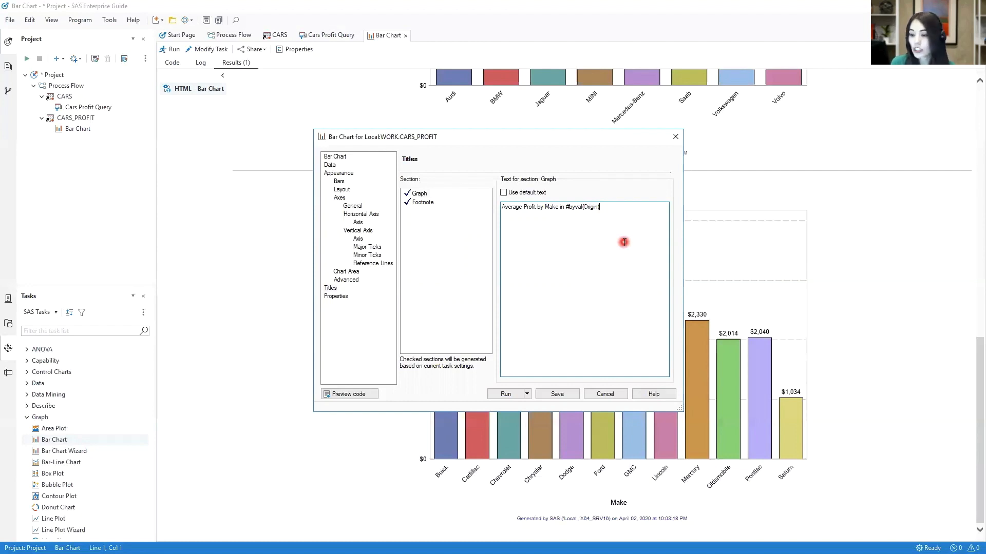
left_click_drag(598, 207, 565, 216)
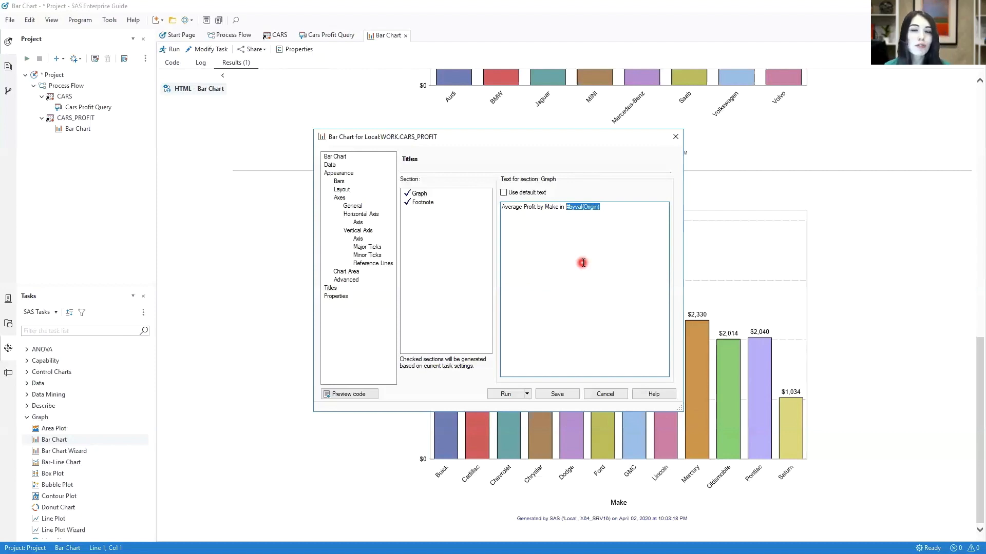
Preview the task code with custom code insertion points shown and insert "options nobyline;" at the first insertion point.
left_click(372, 393)
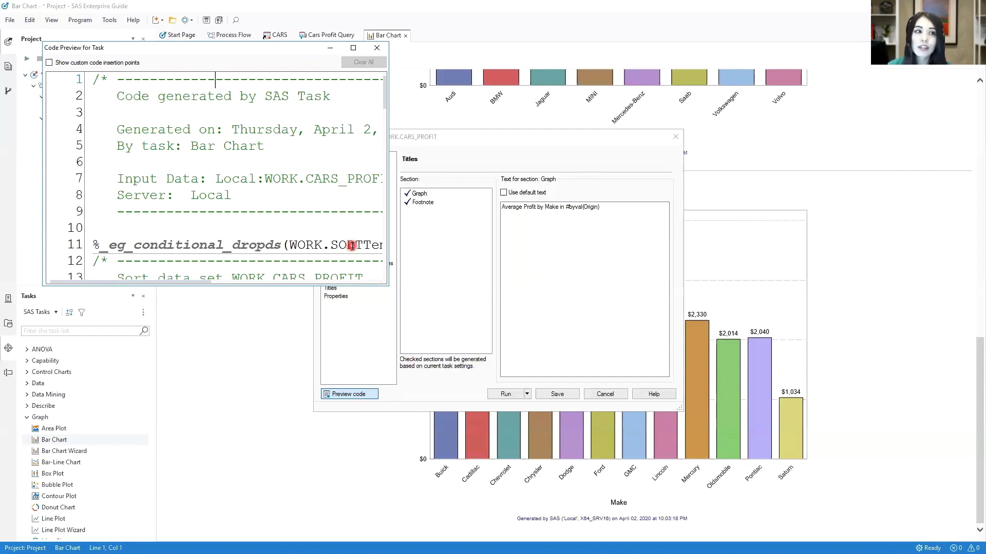
left_click(49, 62)
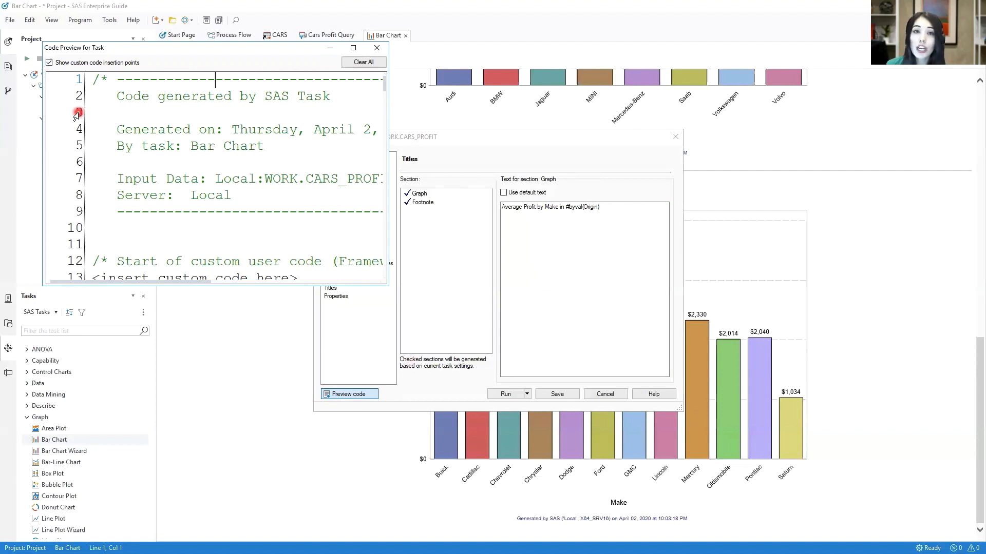
scroll(255, 143, "down", 1)
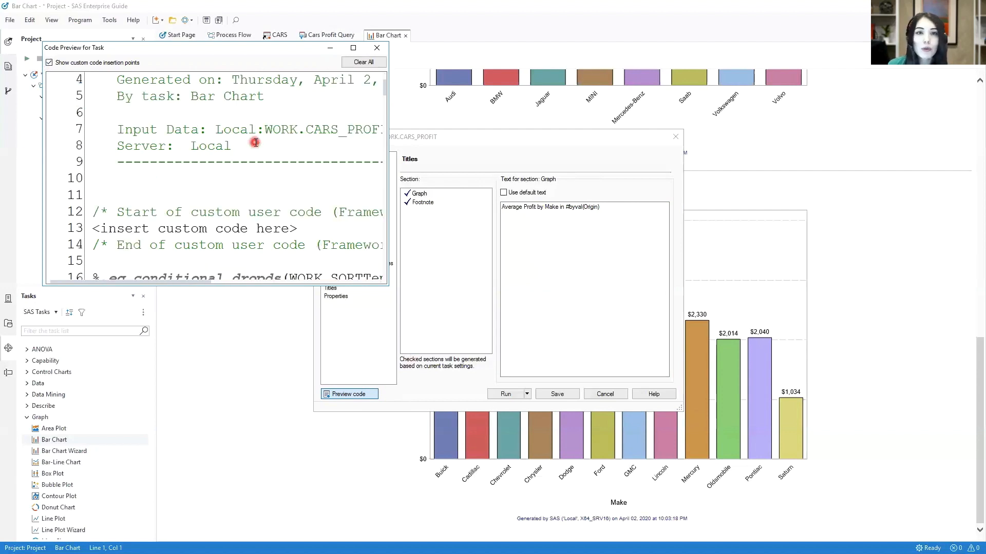
scroll(256, 142, "down", 1)
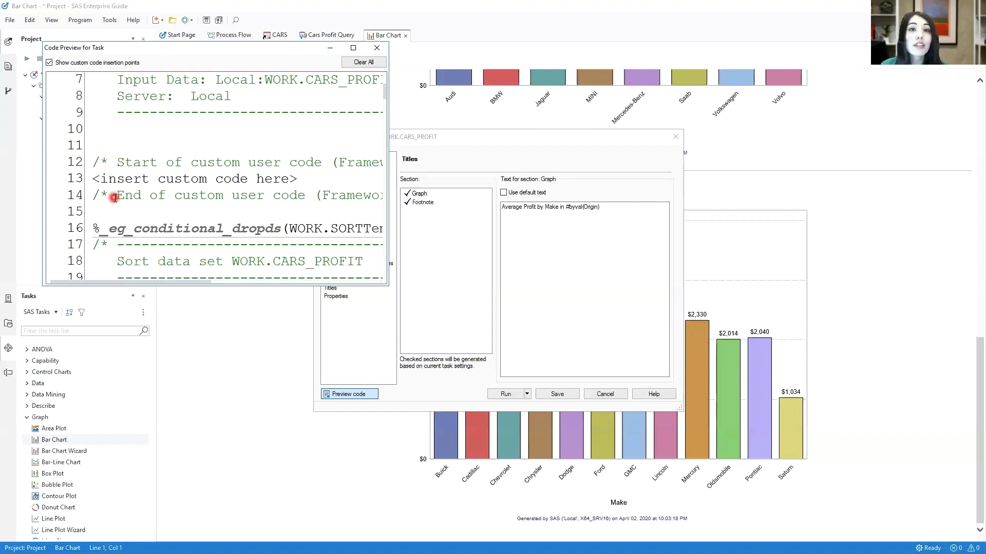
left_click(97, 177)
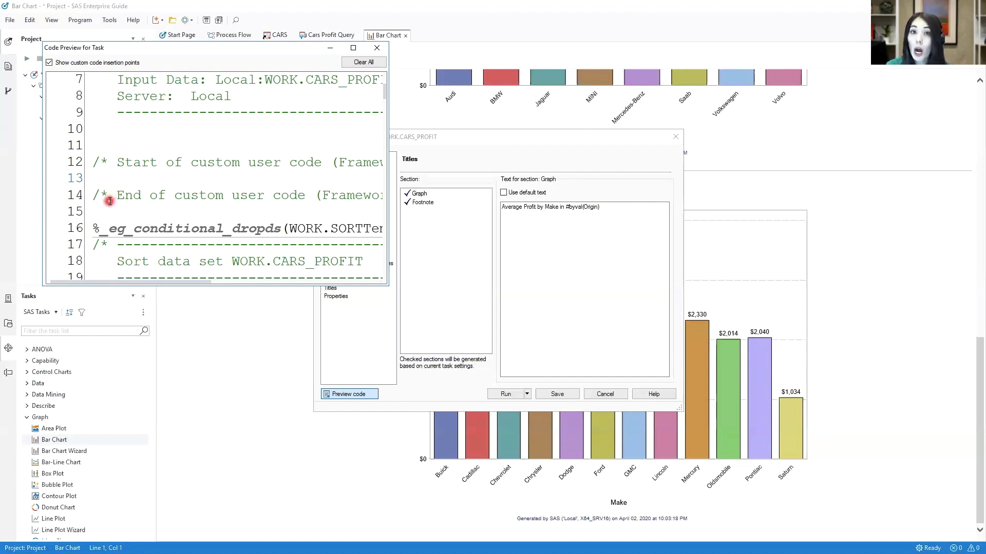
type("options ")
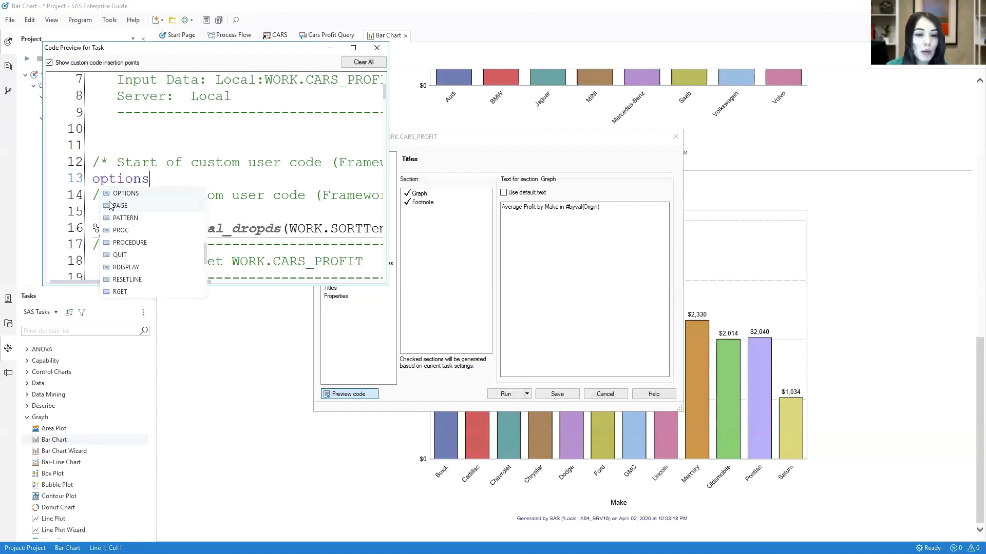
type("n")
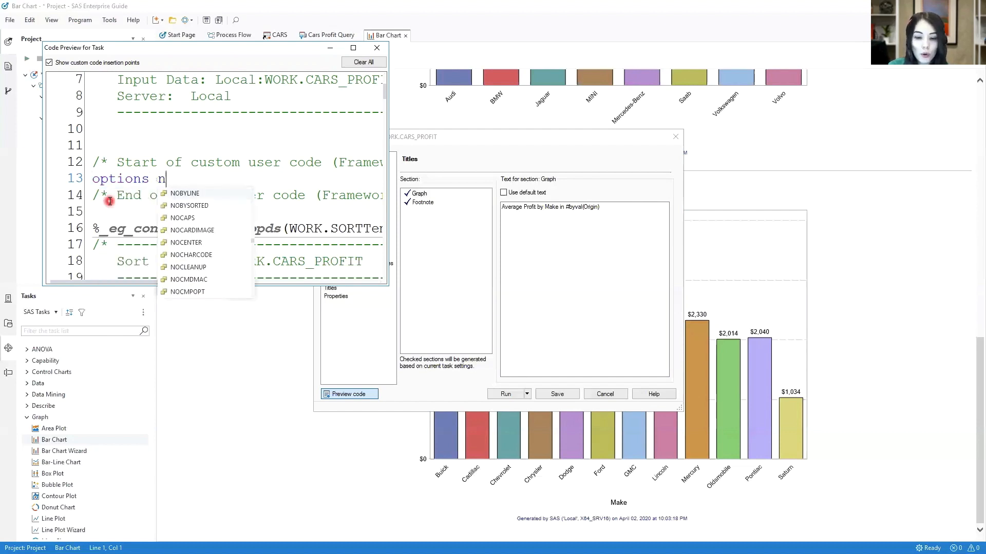
type("obyline;")
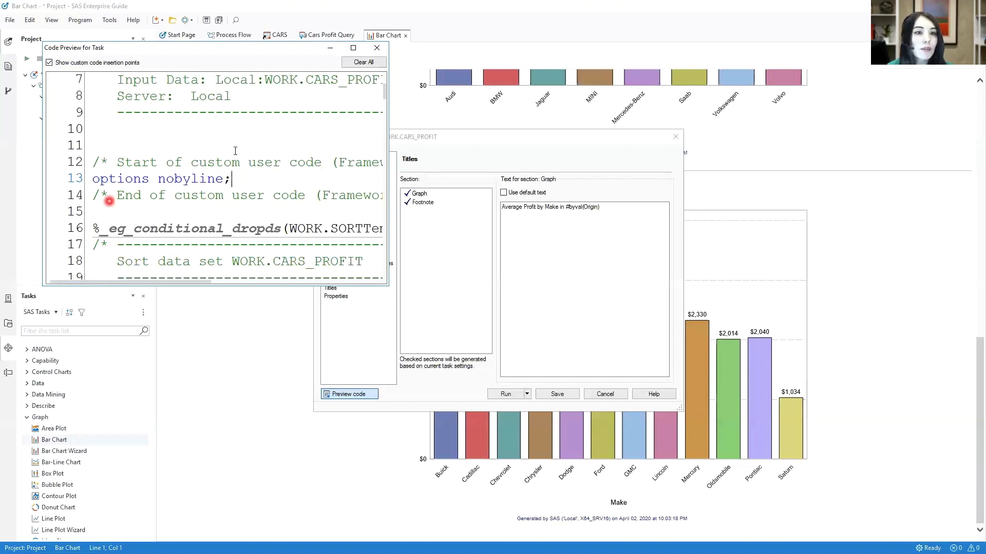
Insert "options byline;" at the last custom code insertion point and close the code preview.
left_click_drag(386, 100, 384, 264)
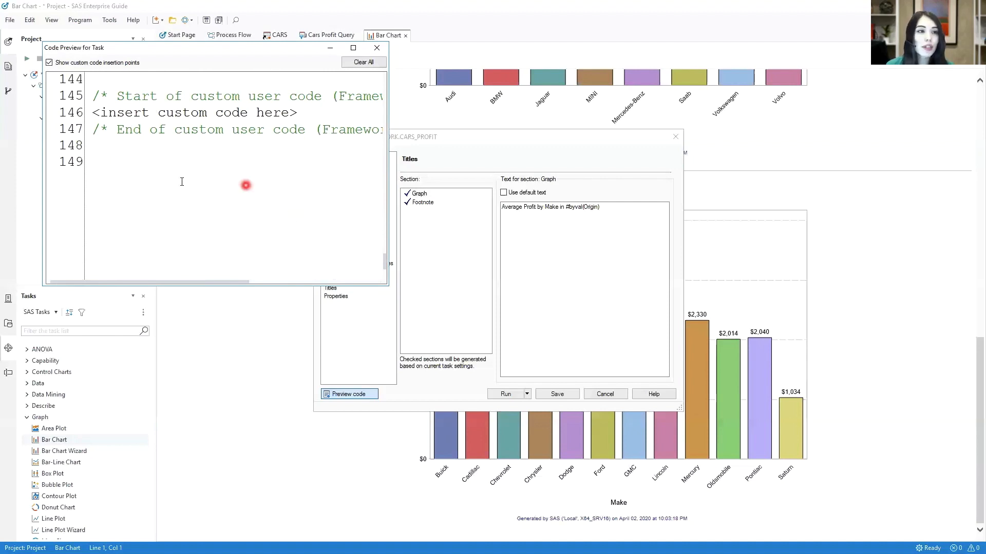
left_click(96, 113)
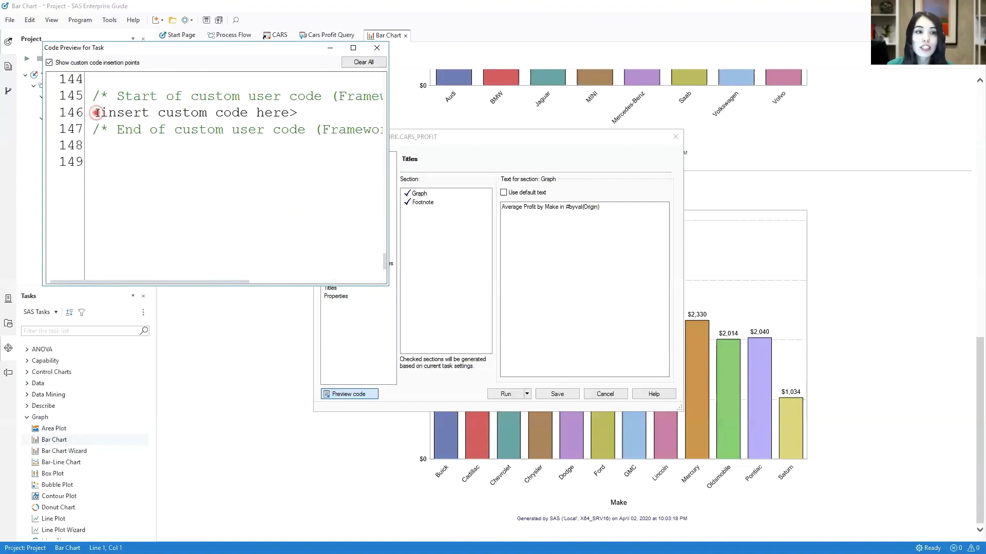
type("options byline;")
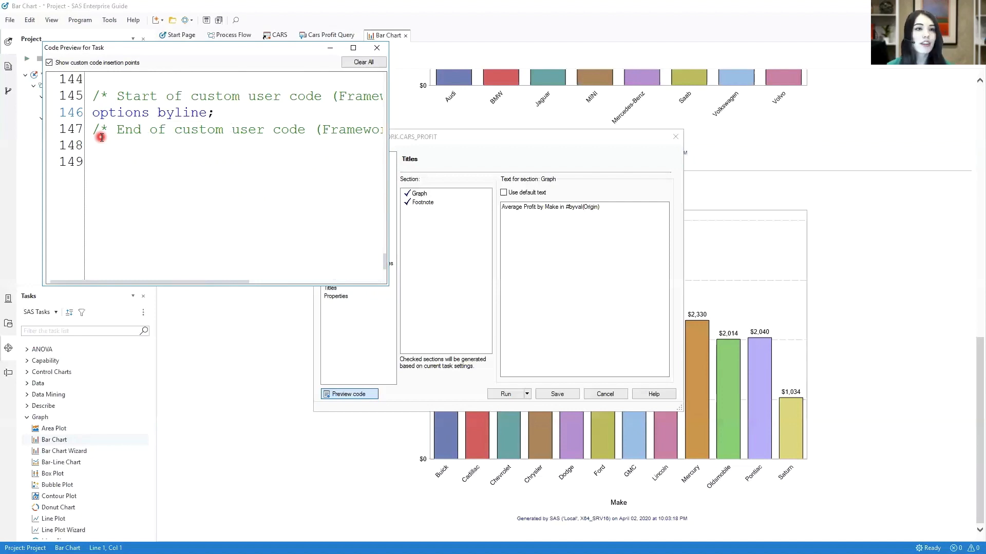
left_click(376, 48)
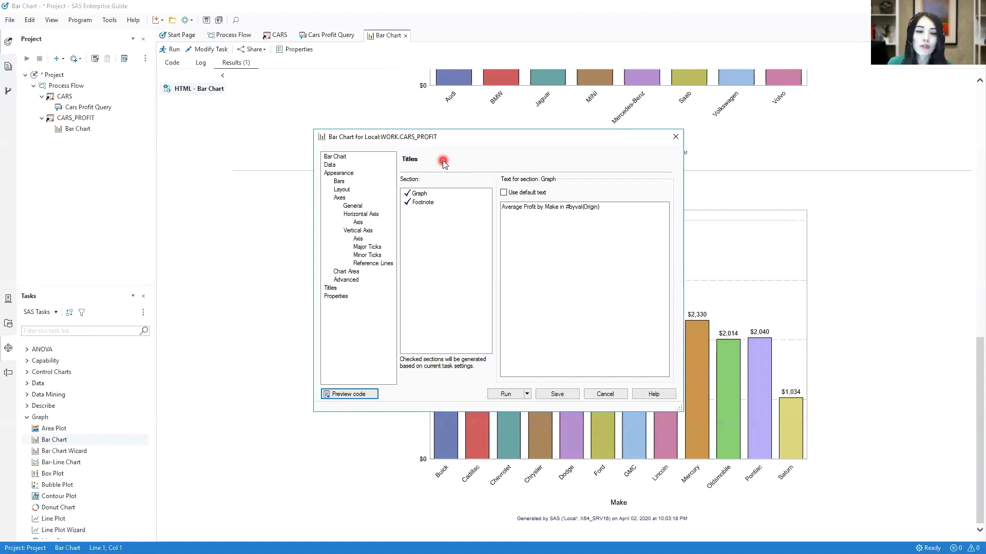
Edit the bar chart task's properties and set its label to "Average Profit by Make".
left_click(343, 297)
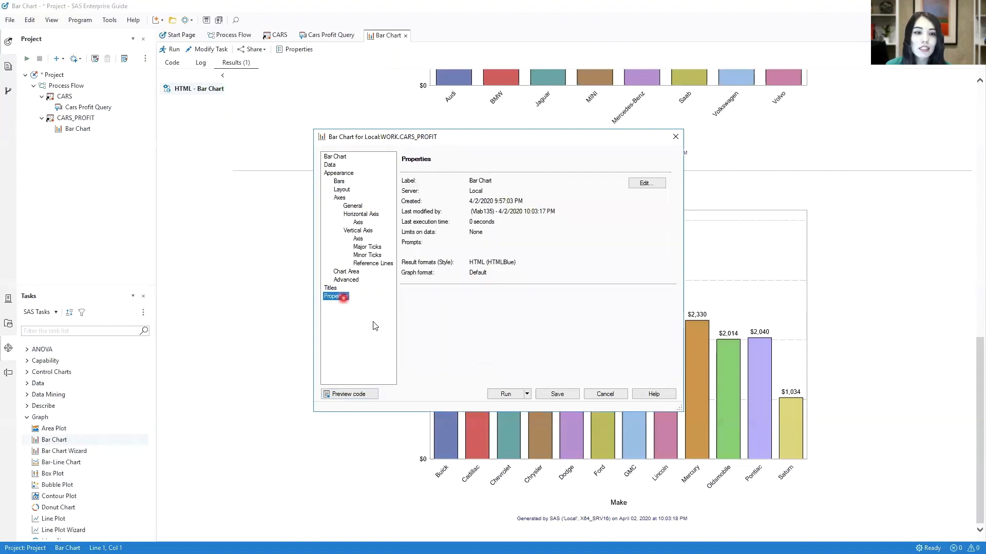
left_click(659, 186)
left_click_drag(497, 205, 468, 203)
key("BackSpace")
type("Average Profit by Make")
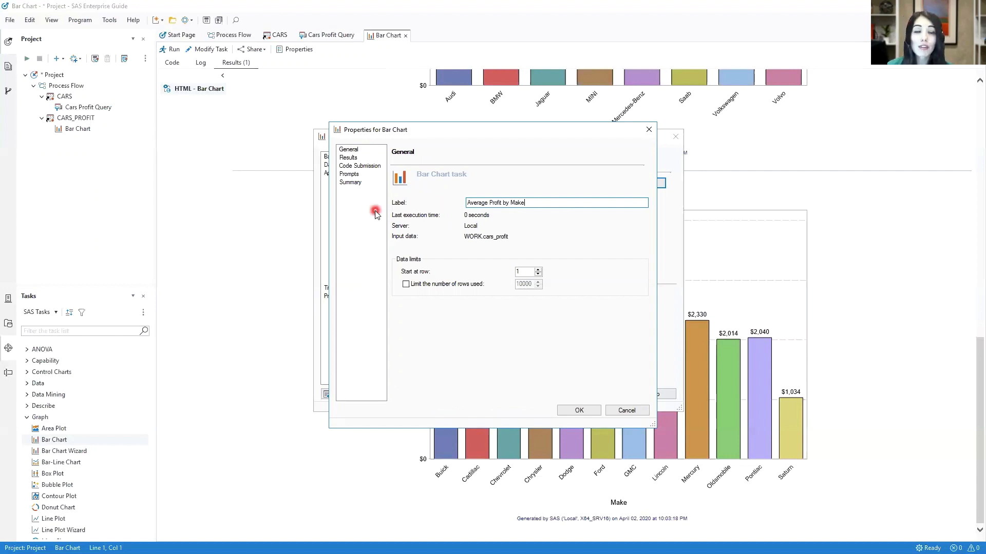
Customize the task's result formats, adding PDF output and setting the HTML style to Meadow.
left_click(355, 158)
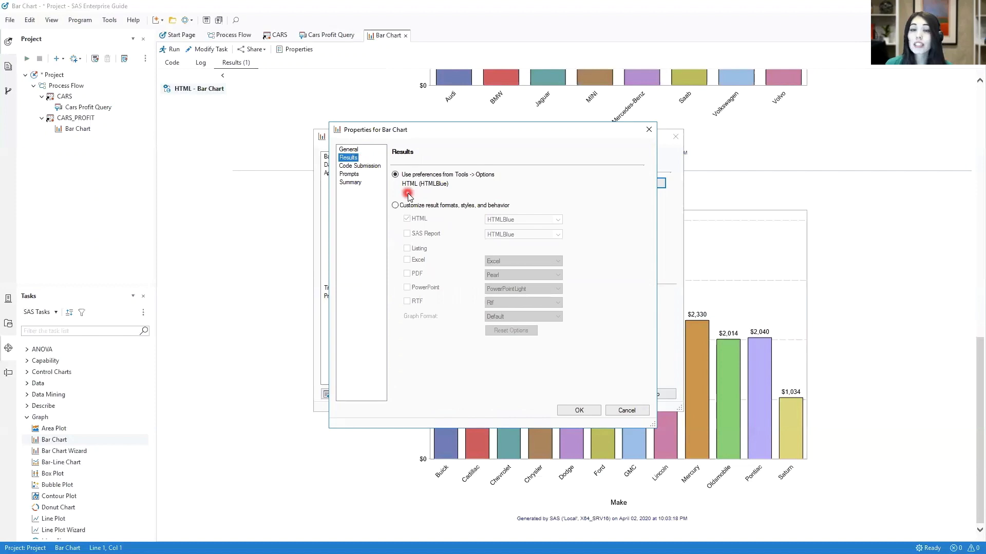
left_click(394, 205)
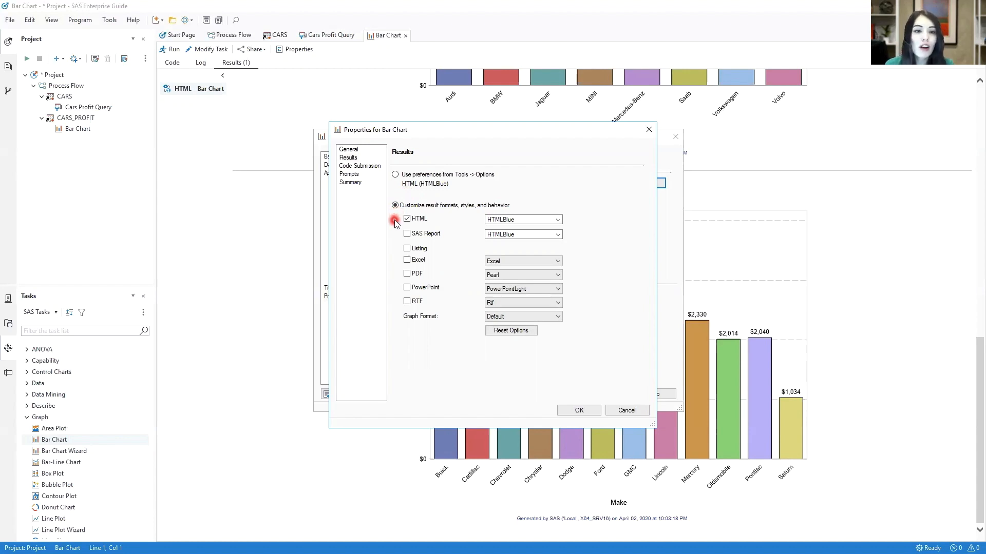
left_click(407, 275)
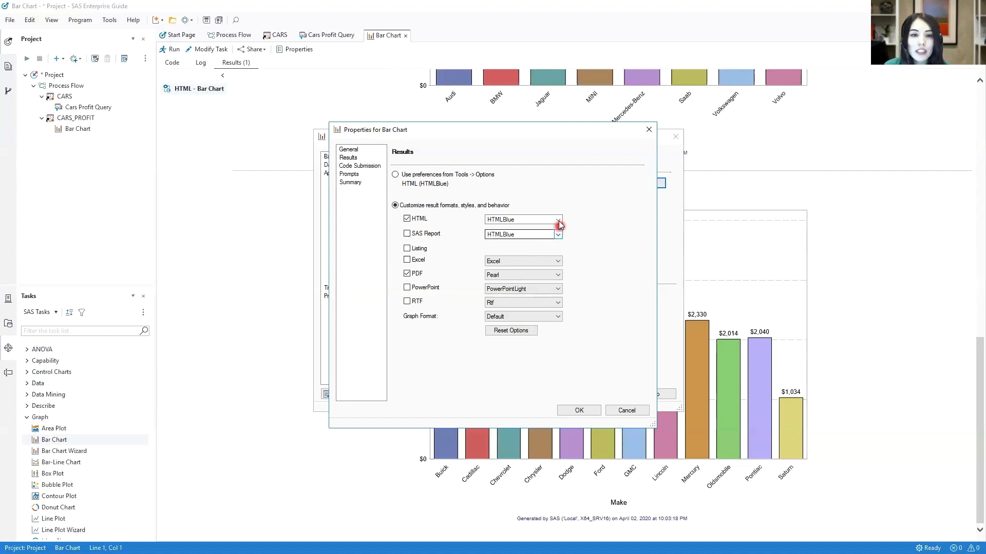
left_click(559, 221)
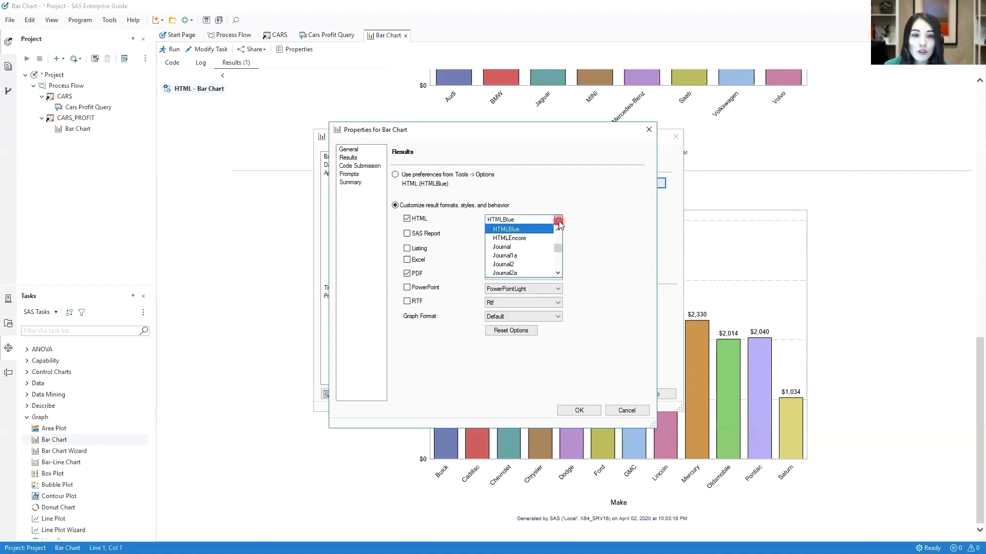
scroll(543, 256, "down", 2)
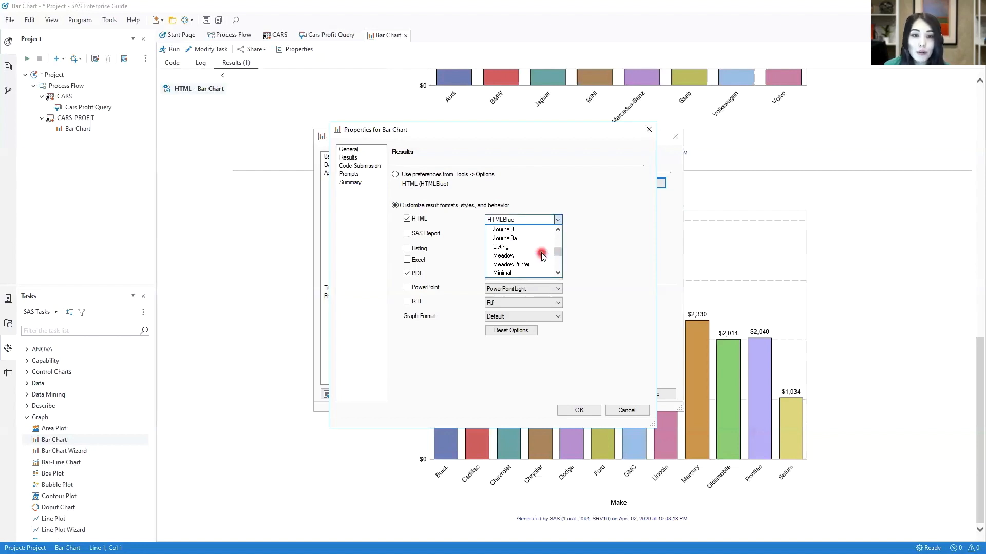
left_click(526, 256)
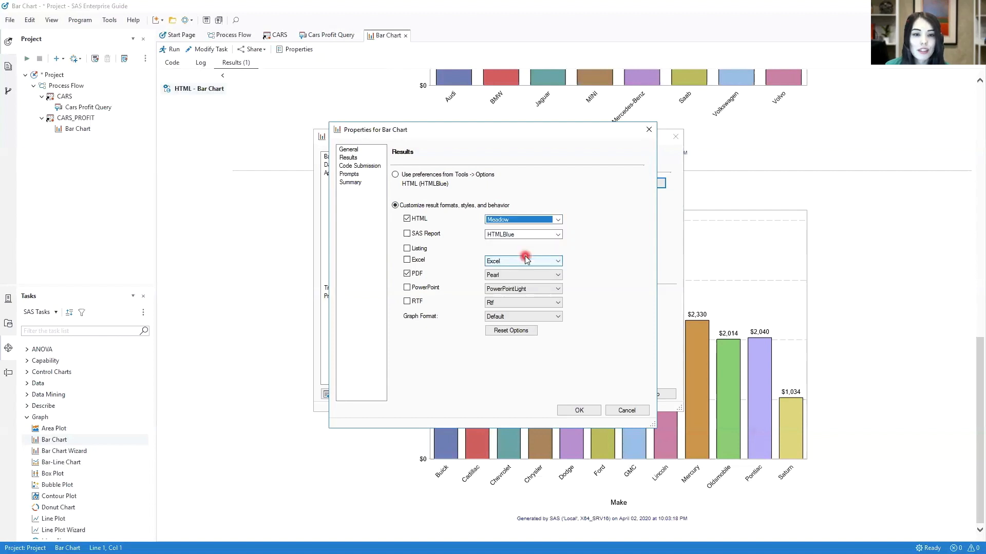
Set the PDF style to Seaside, accept the properties and run the bar chart task.
left_click(556, 277)
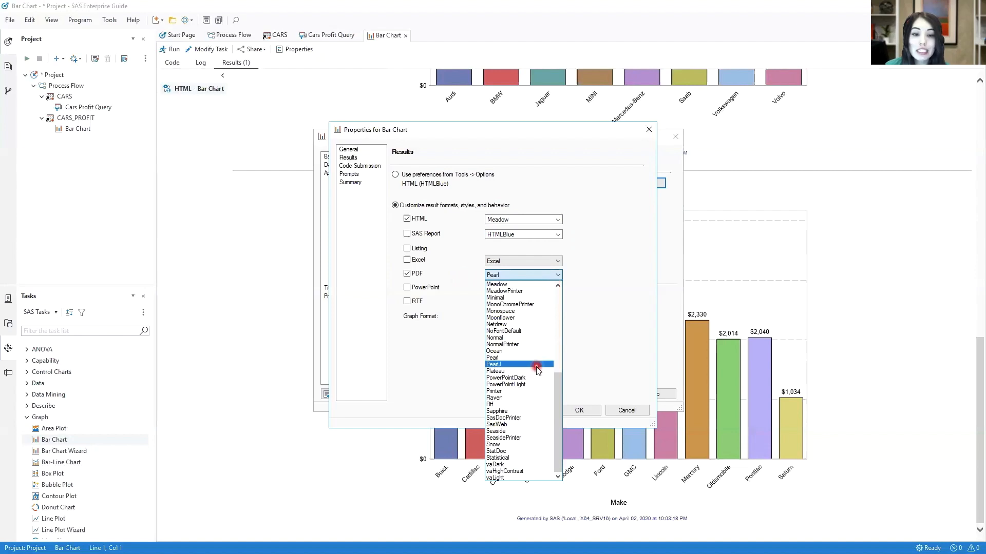
left_click(513, 432)
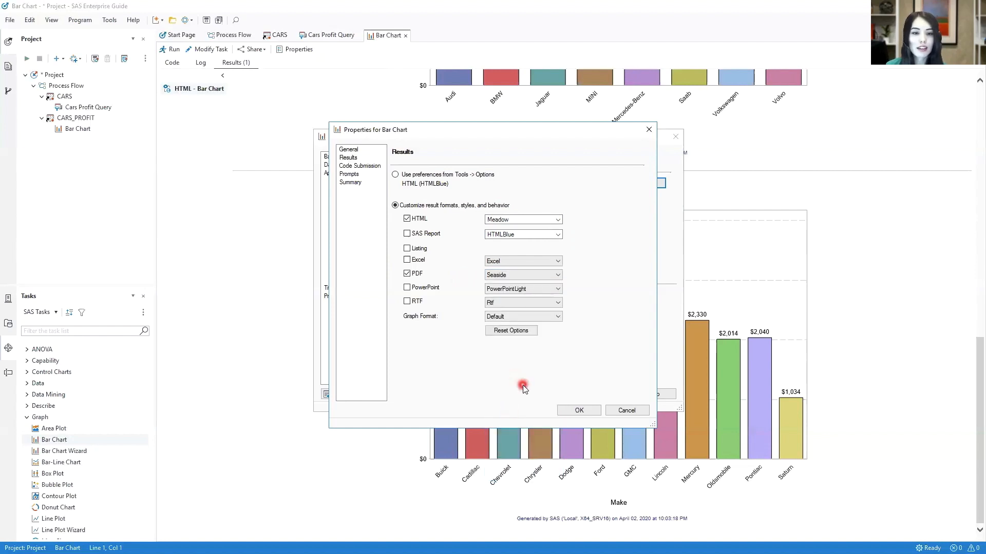
left_click(560, 411)
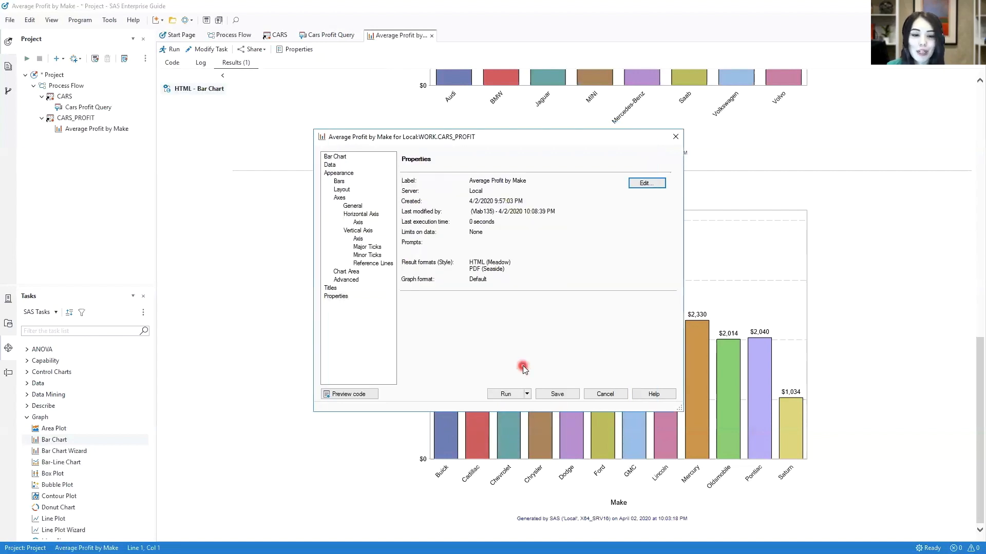
left_click(508, 394)
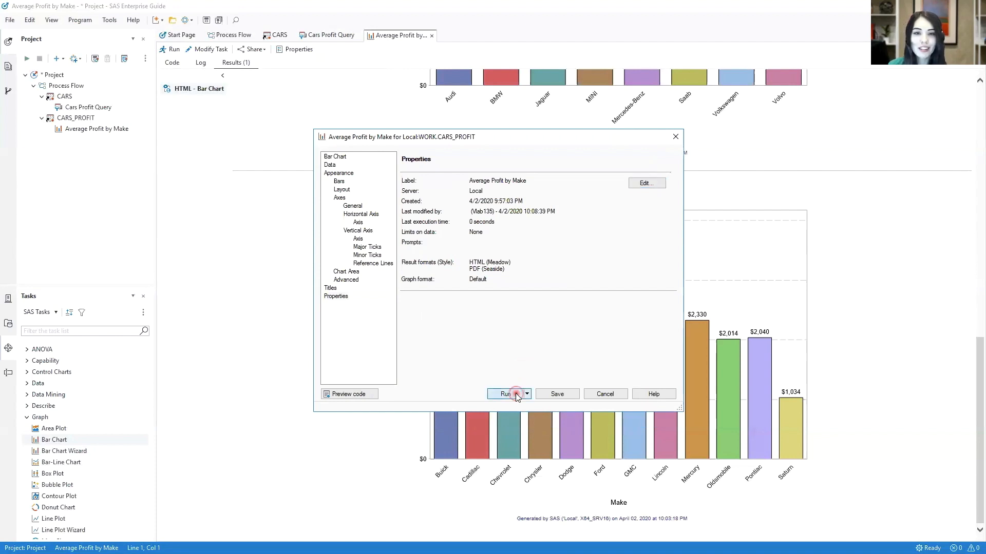
Review the Asia, Europe and USA charts in the HTML result, including their titles.
left_click(871, 349)
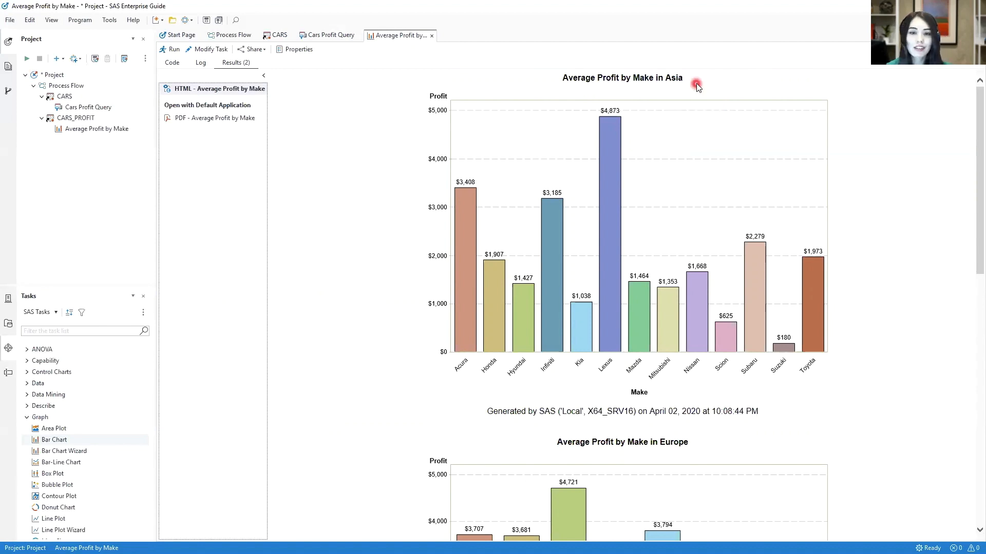
scroll(769, 362, "down", 2)
scroll(769, 362, "down", 12)
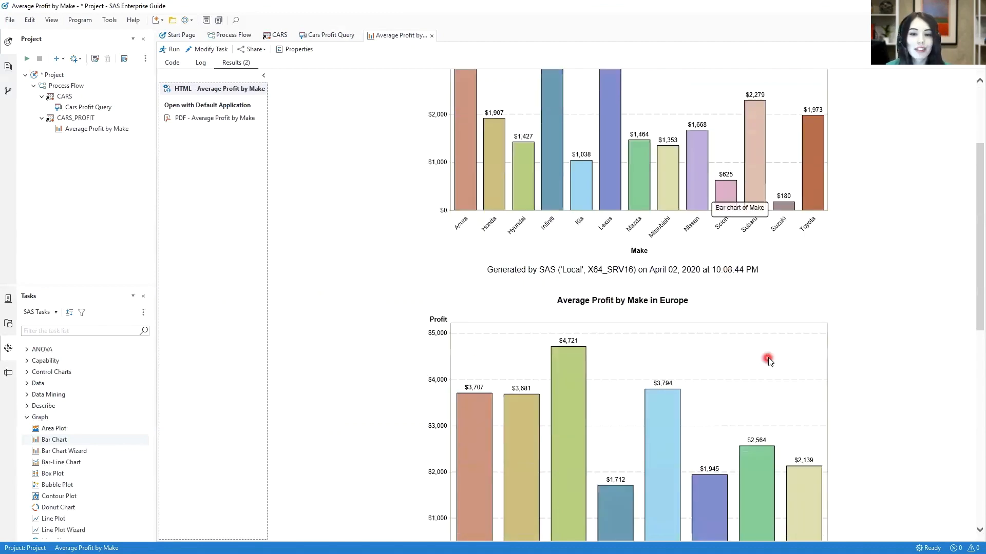
scroll(849, 353, "down", 4)
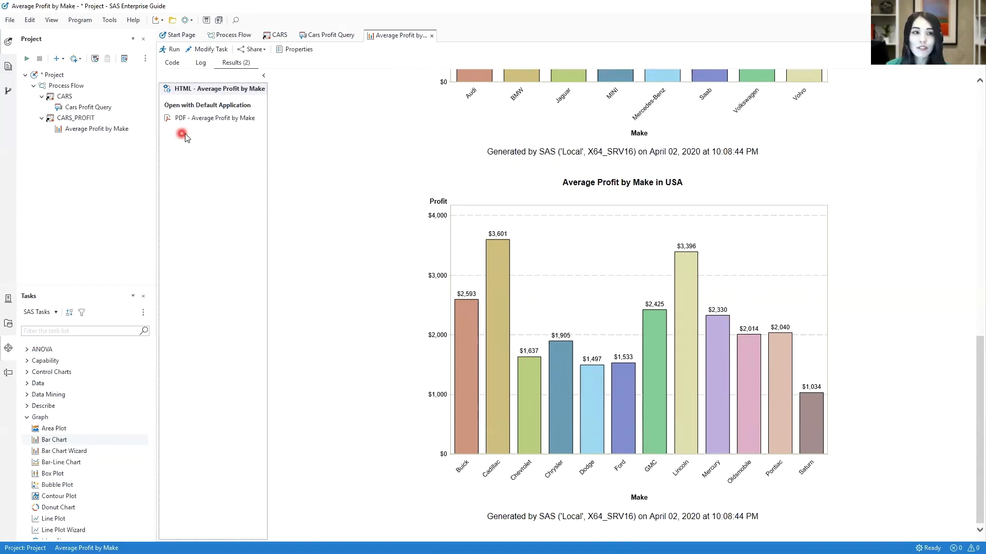
Open the PDF result in its default viewer, review the chart pages for all three origins and close it.
double_click(254, 122)
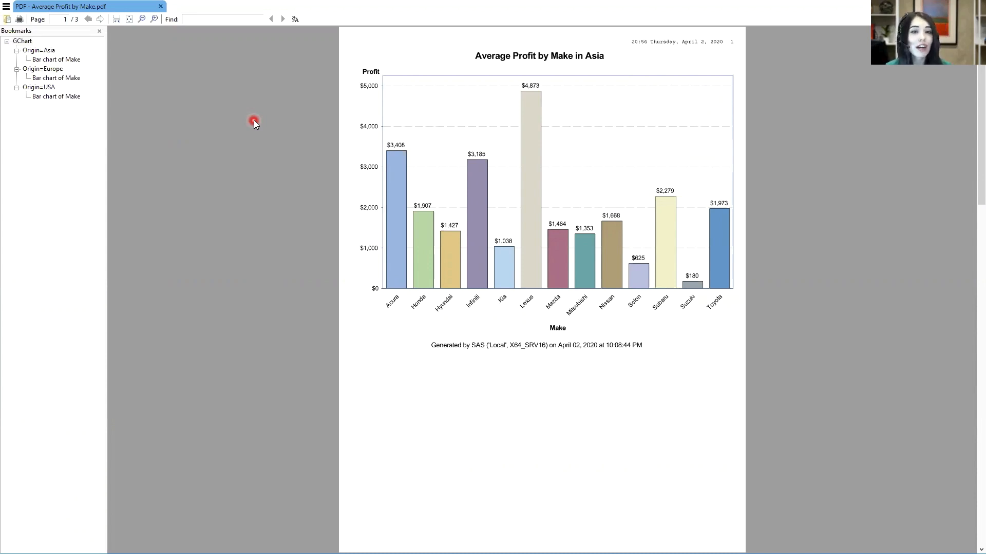
scroll(824, 266, "down", 8)
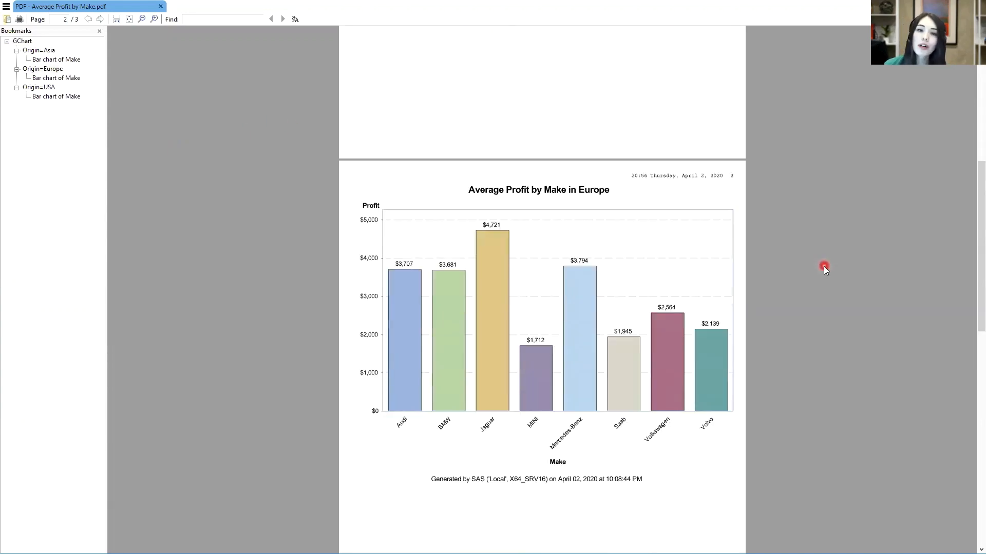
scroll(823, 266, "down", 8)
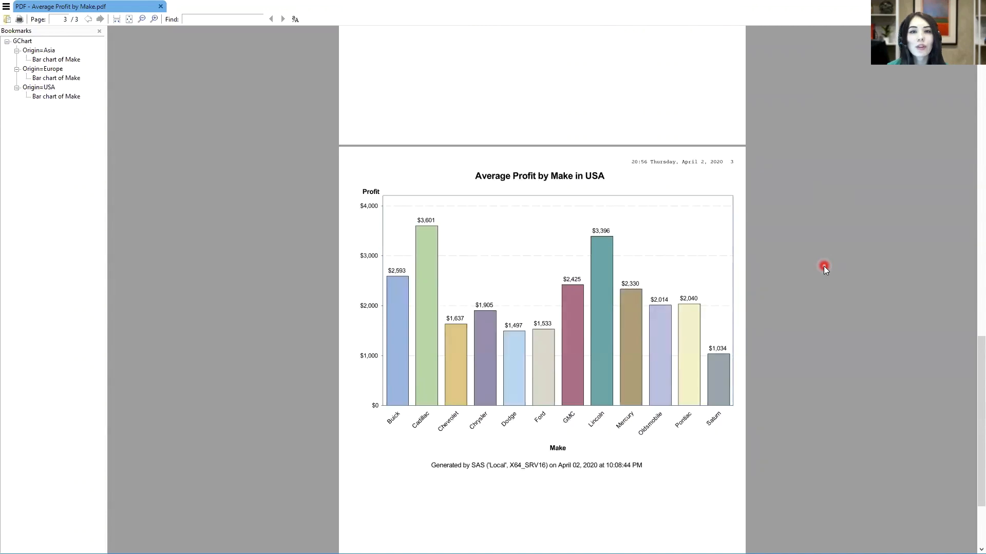
scroll(823, 266, "down", 3)
scroll(824, 266, "down", 1)
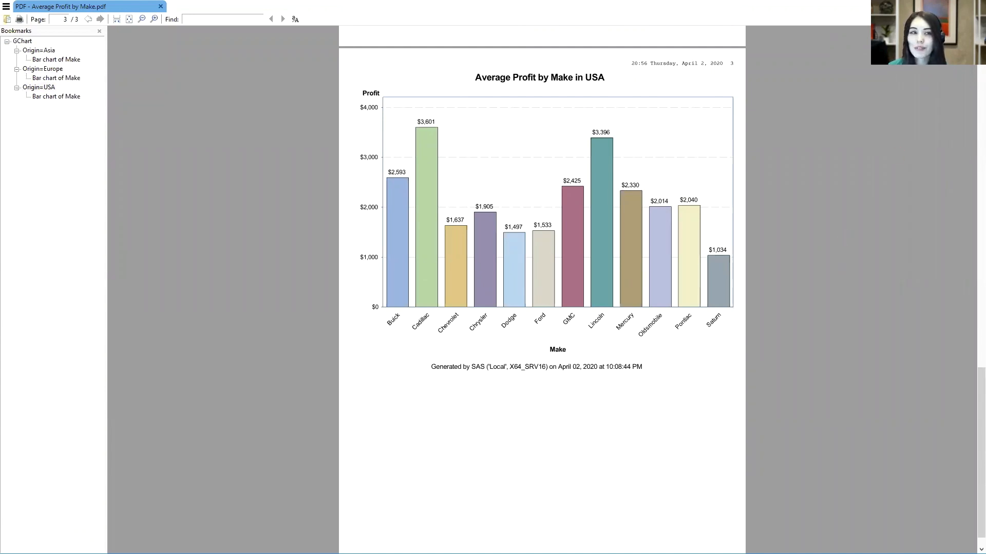
left_click(974, 7)
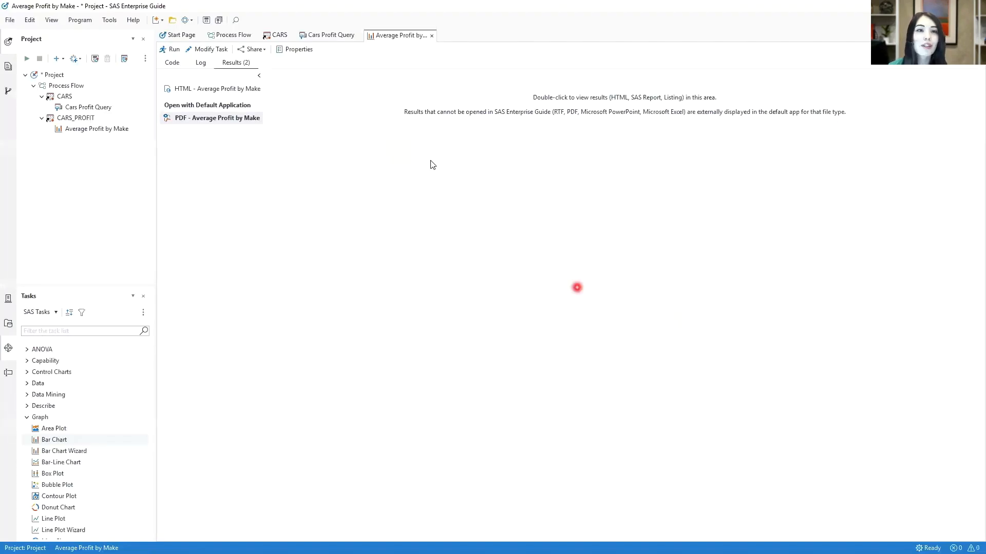
Close the Average Profit by Make, Cars Profit Query and CARS items so that the Process Flow is shown.
left_click(433, 40)
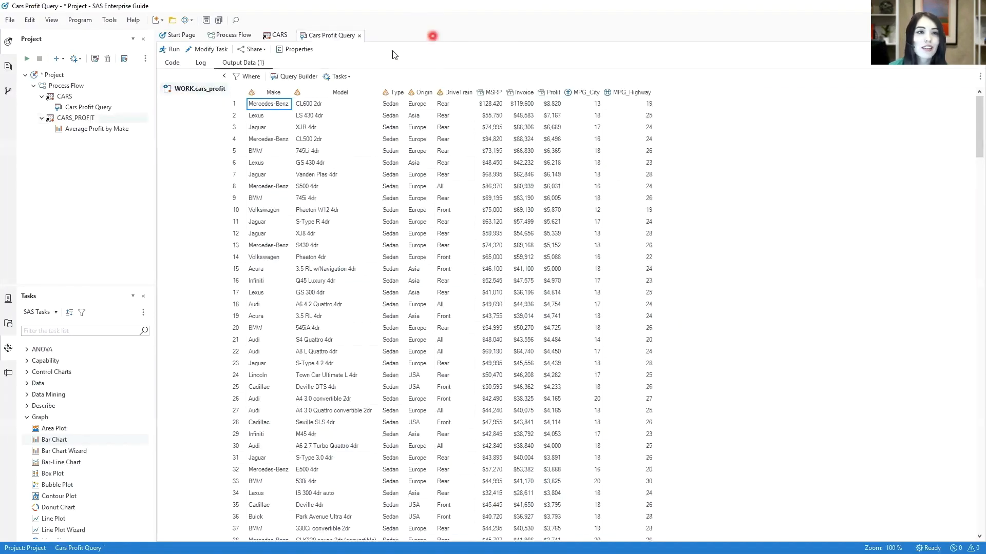
left_click(359, 38)
left_click(291, 36)
left_click(497, 181)
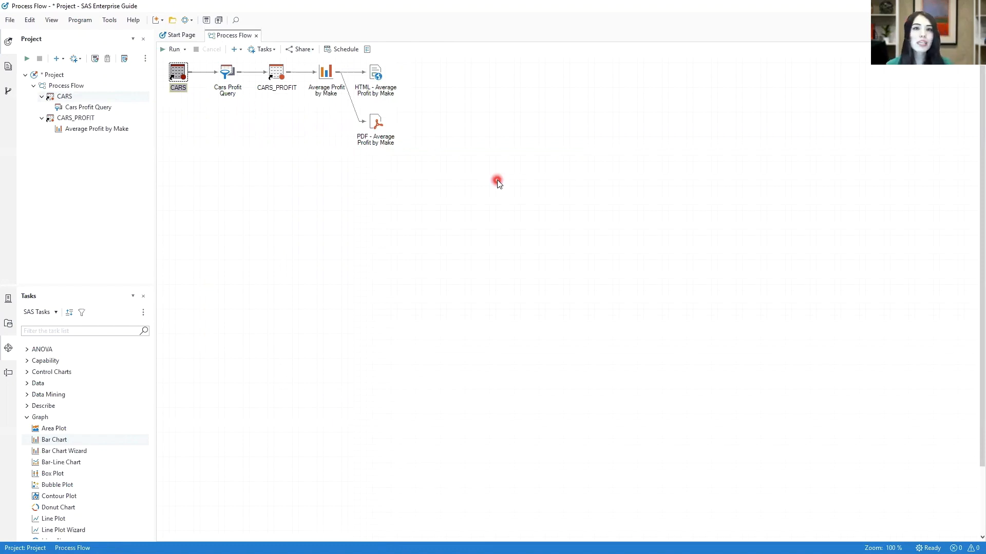
Select Cars Profit Query in the process flow, check the run options and run the process flow.
left_click(203, 135)
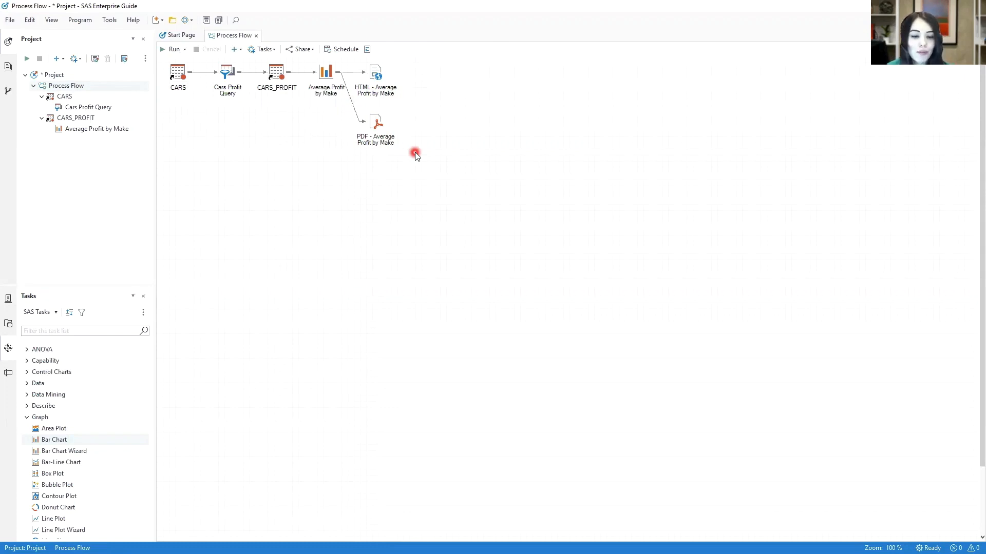
left_click(228, 74)
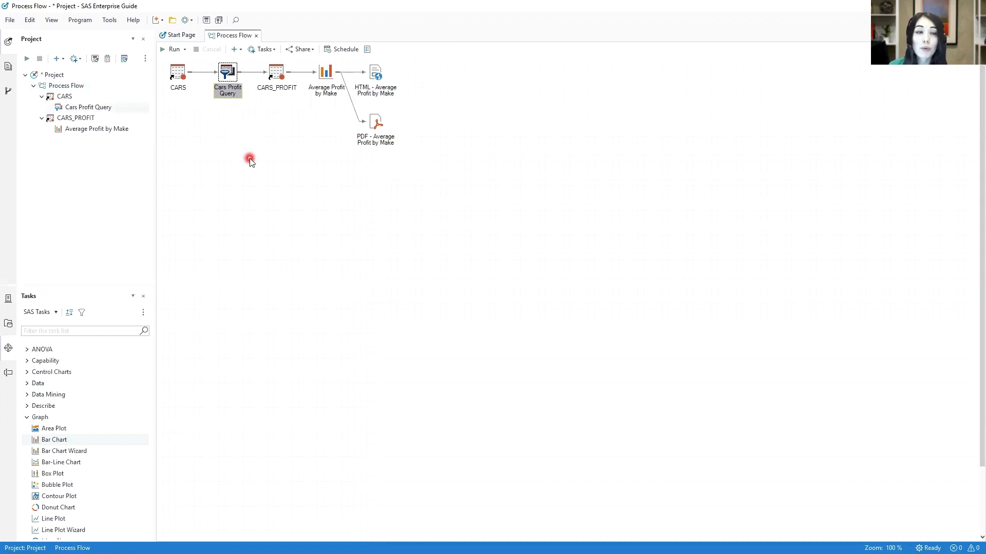
left_click(186, 49)
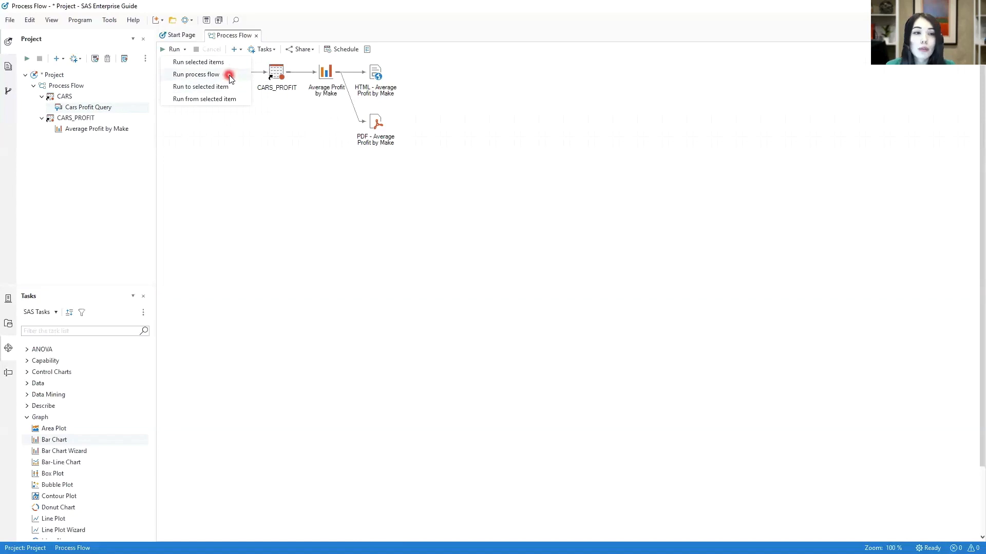
left_click(230, 77)
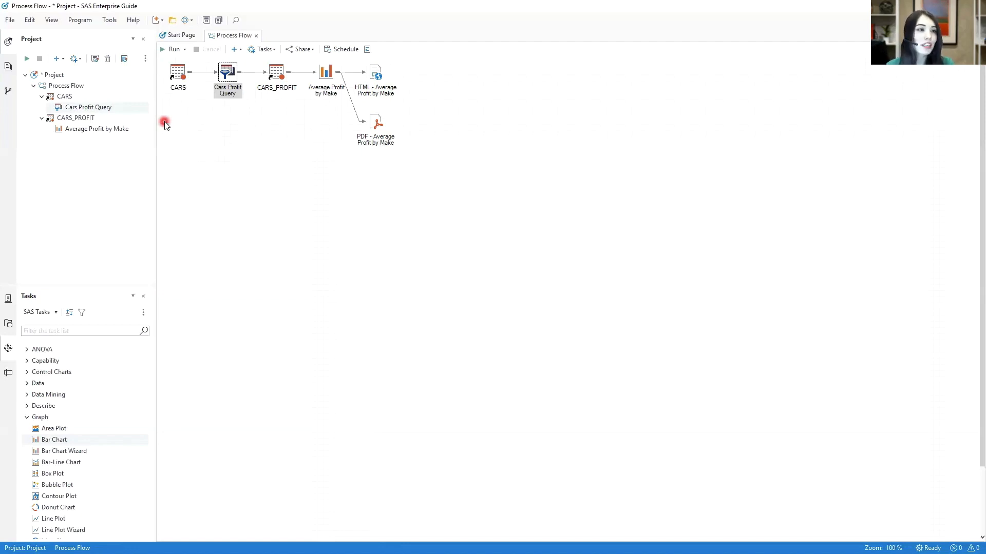
Close the current project without saving its changes.
left_click(11, 22)
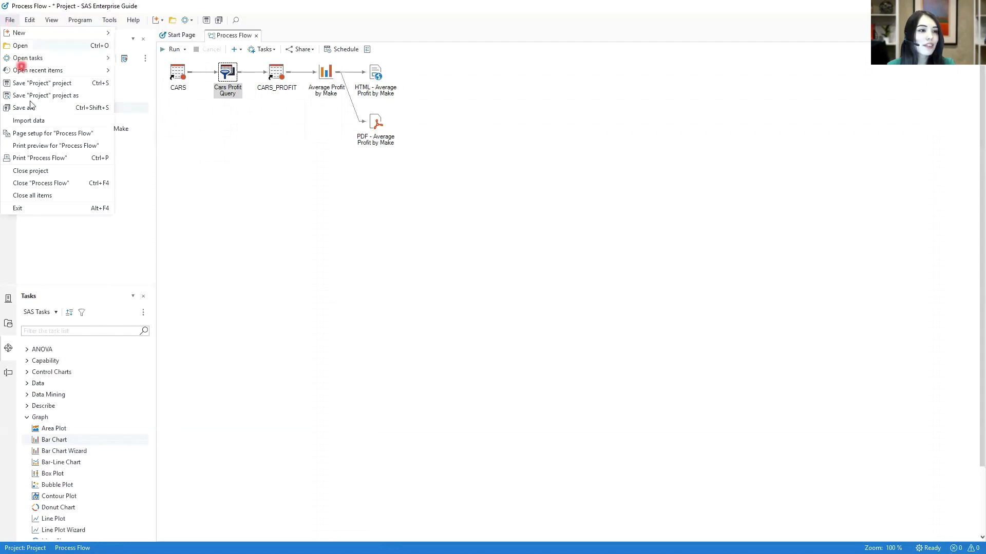
left_click(60, 172)
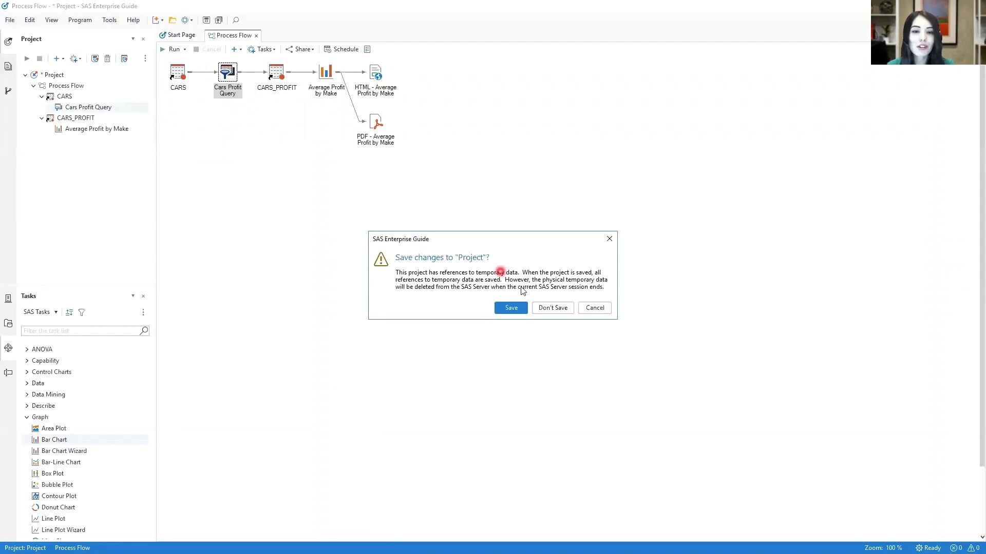
left_click(543, 309)
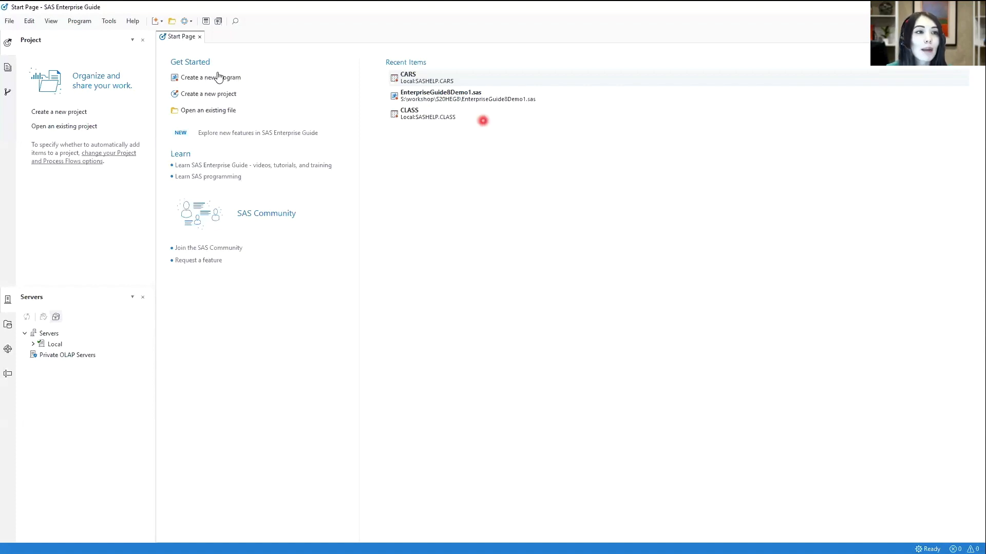
Open the existing program EnterpriseGuide8Demo2 from the S20HEG8 folder on the computer.
left_click(173, 22)
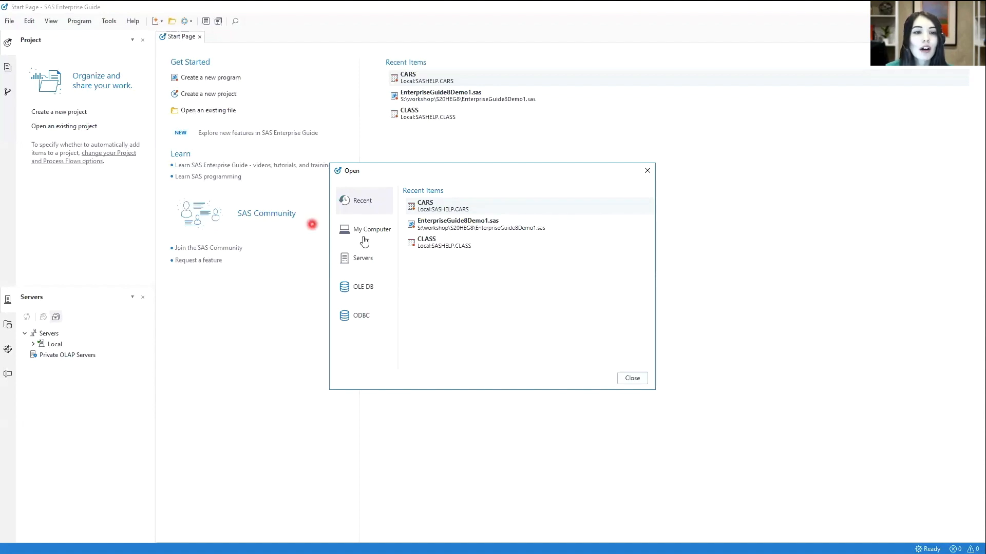
left_click(363, 240)
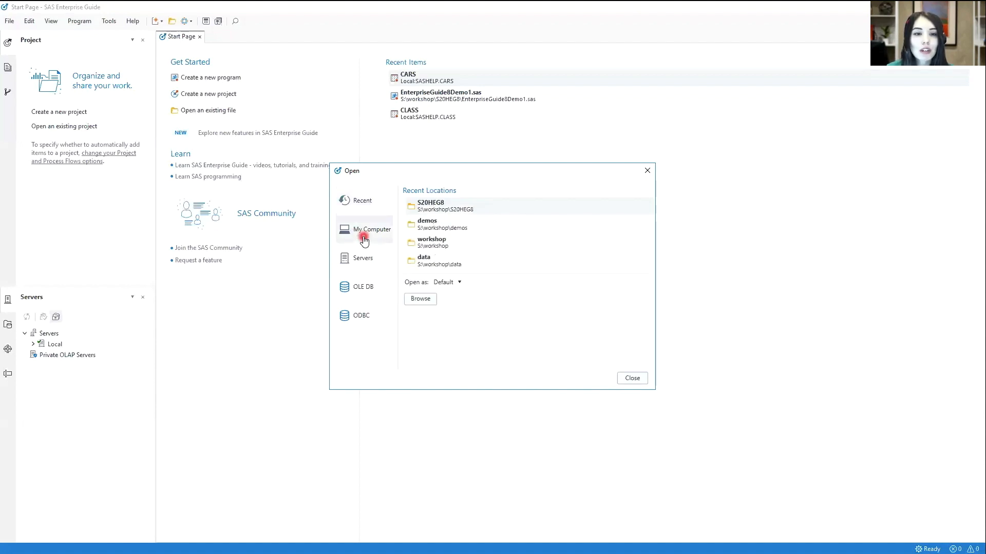
left_click(473, 214)
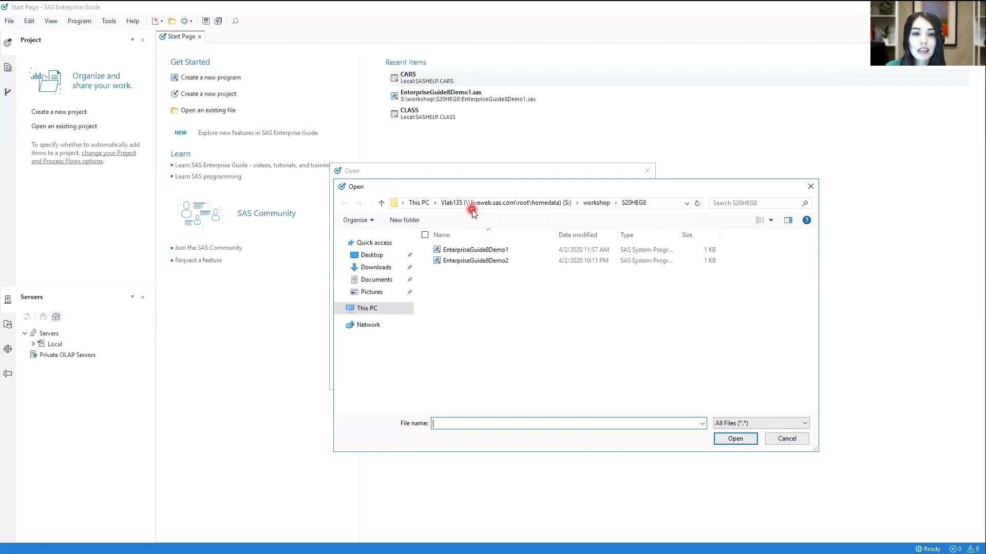
double_click(515, 263)
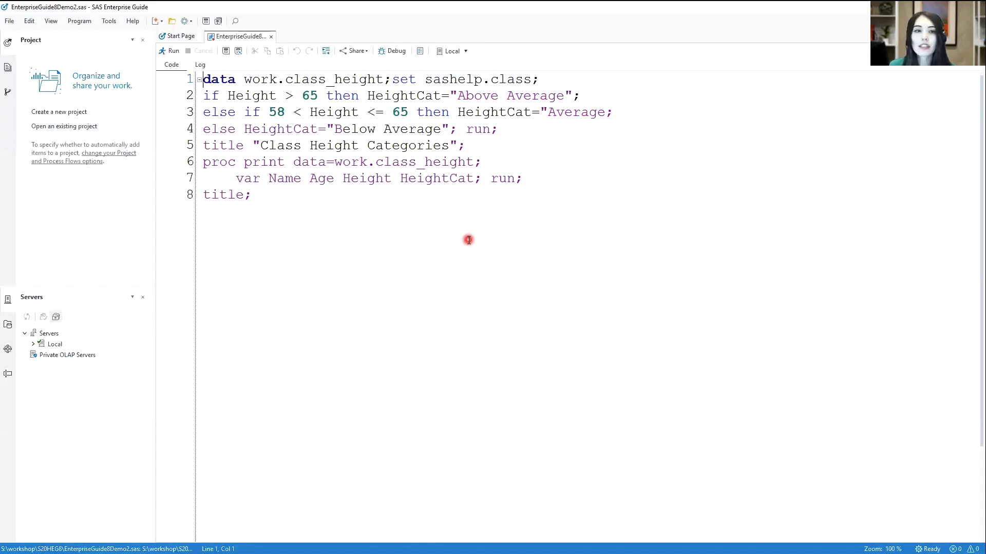
Add the missing closing quote after Average on line 3 and automatically format the program code.
left_click(327, 56)
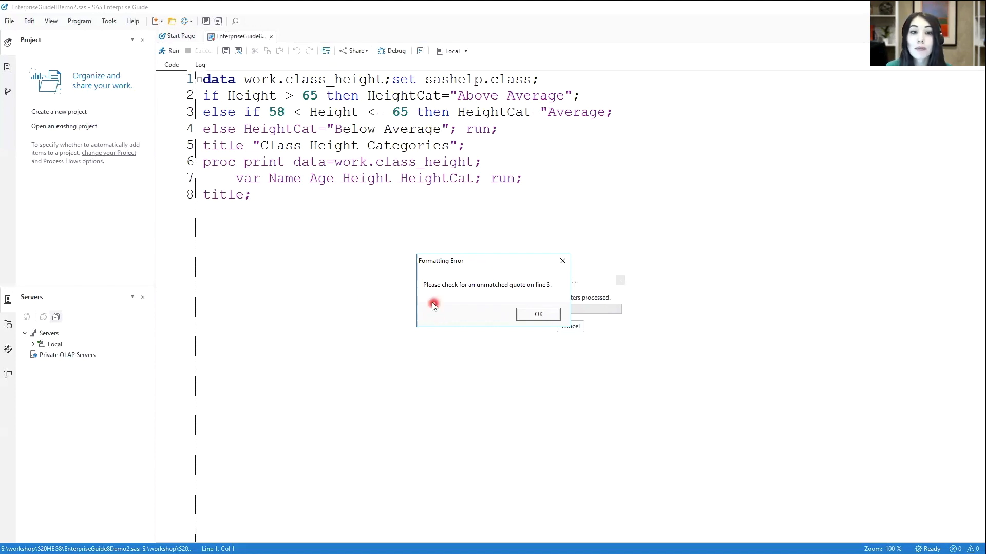
left_click(520, 315)
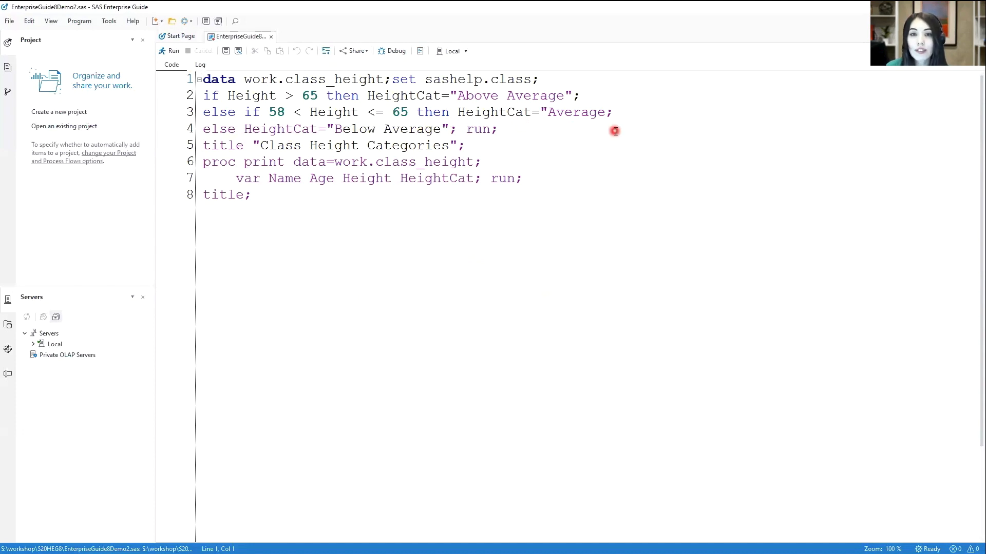
left_click(608, 112)
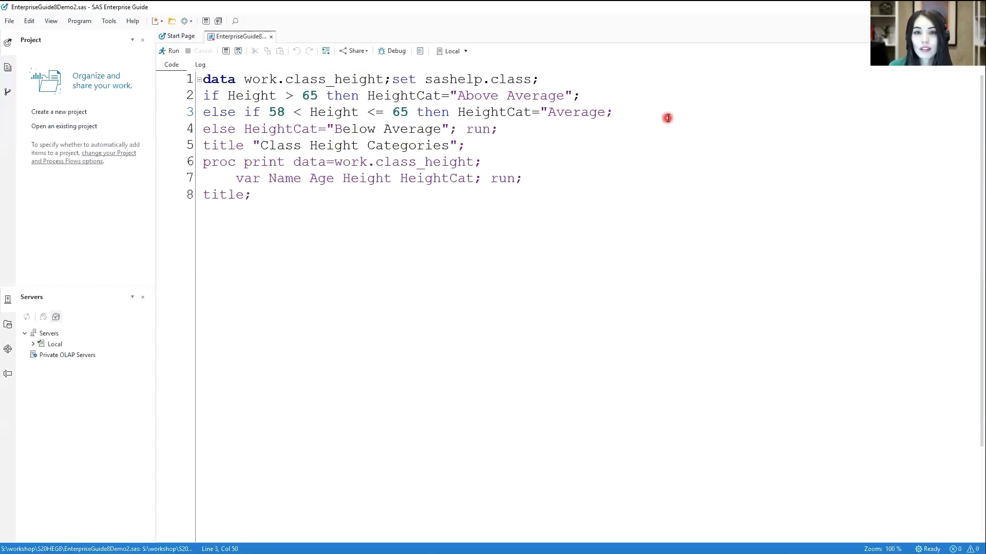
type("\"")
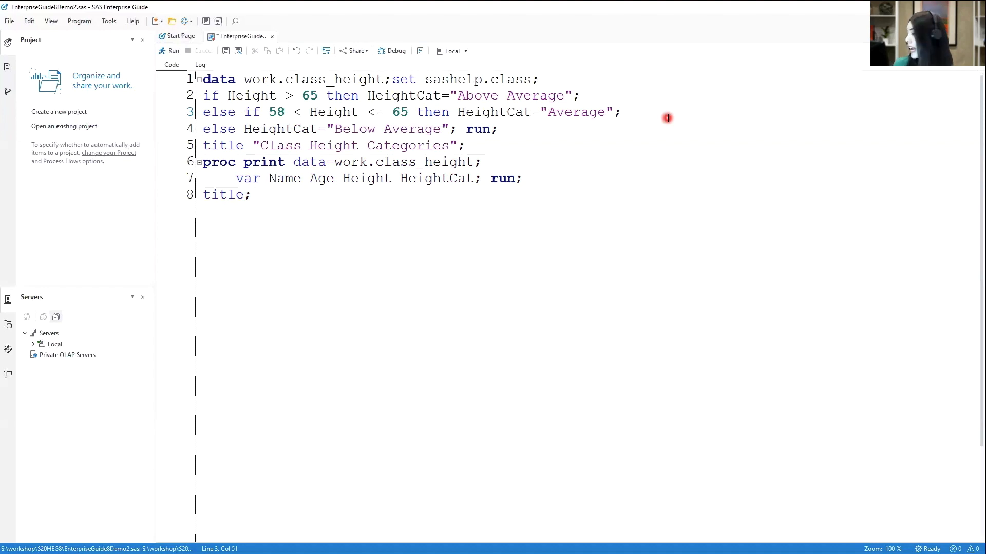
left_click(329, 56)
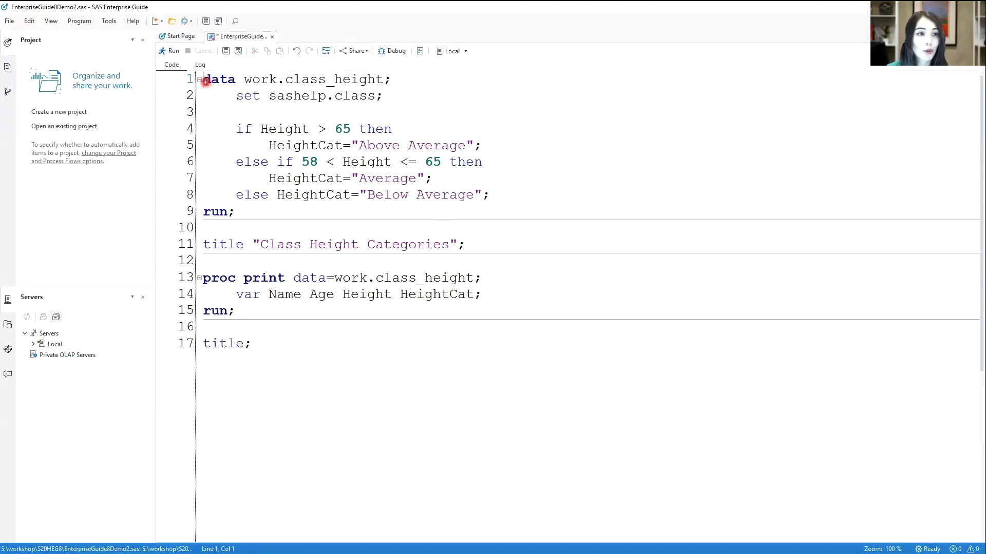
Enable debugging for the program and open the work.class_height DATA step in the DATA Step Debugger.
left_click_drag(202, 79, 205, 97)
left_click_drag(227, 163, 241, 214)
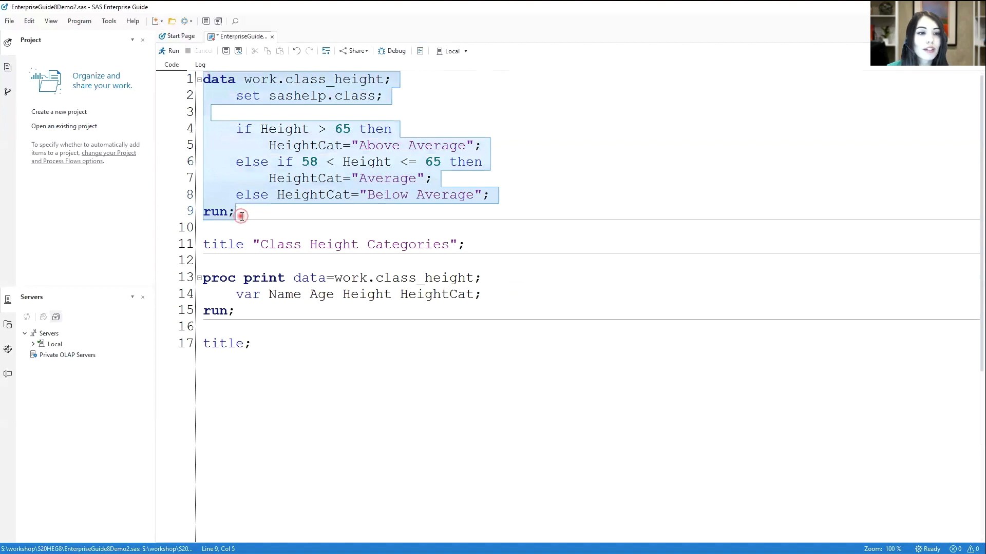
left_click(245, 214)
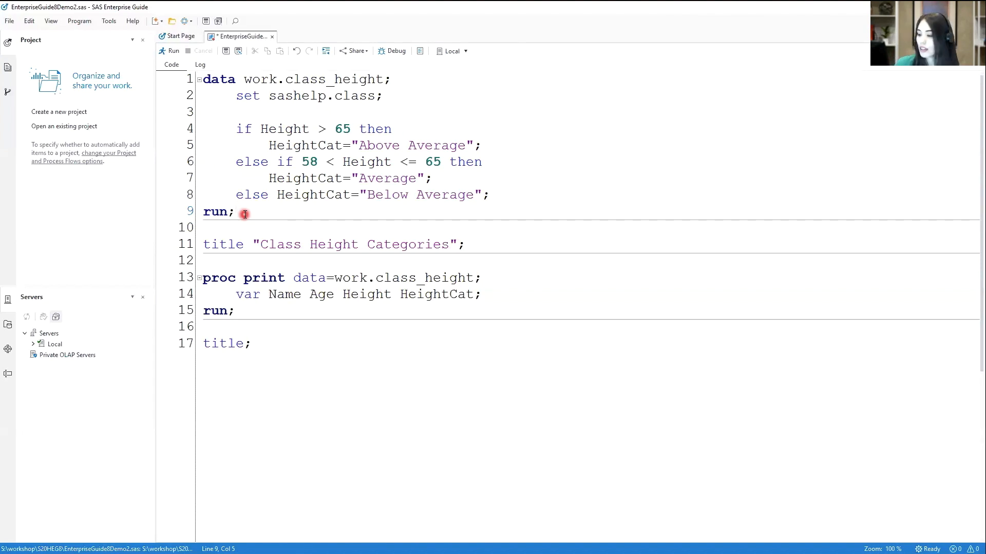
left_click(398, 53)
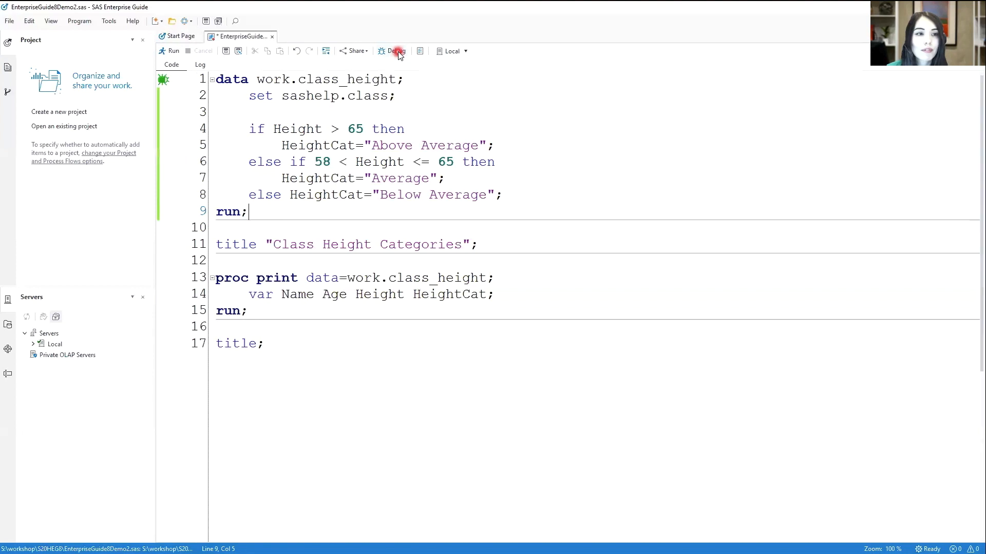
left_click(186, 162)
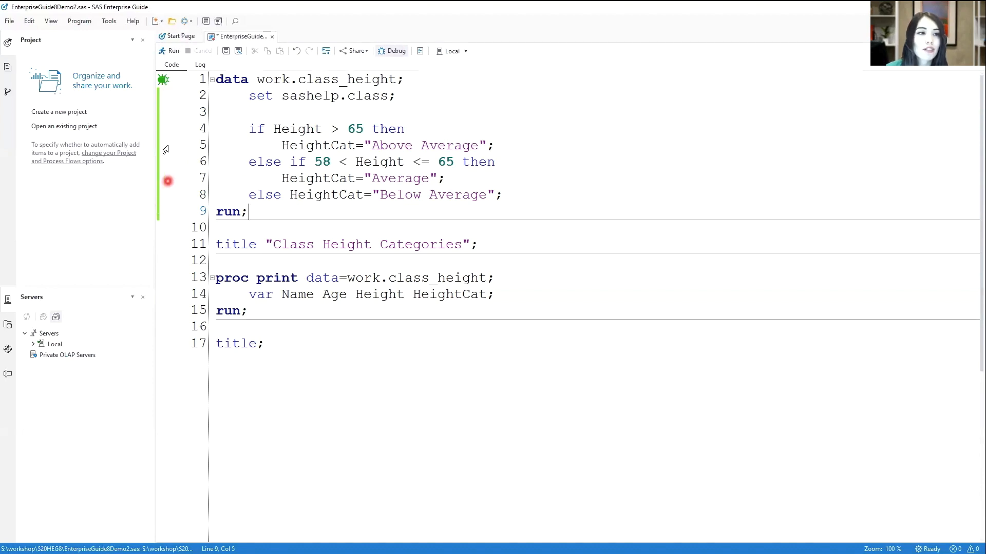
left_click(162, 86)
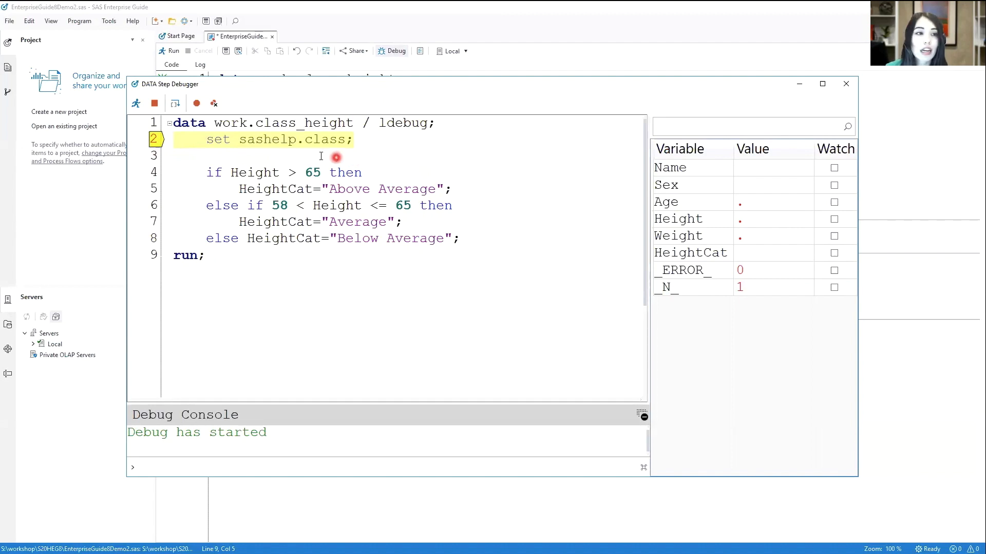
Step line by line through the first DATA step iteration to the run statement and widen the variable list to read HeightCat.
left_click(172, 110)
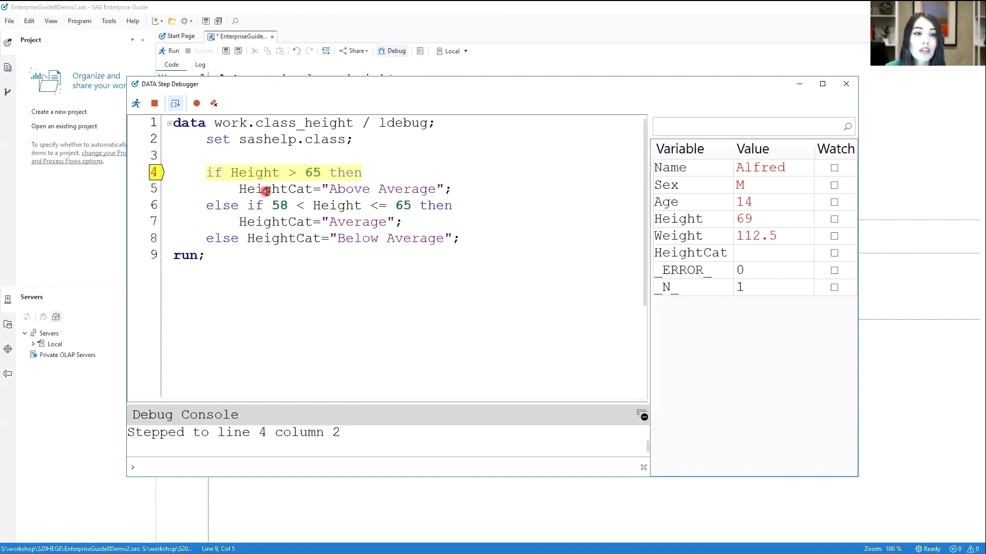
left_click(176, 106)
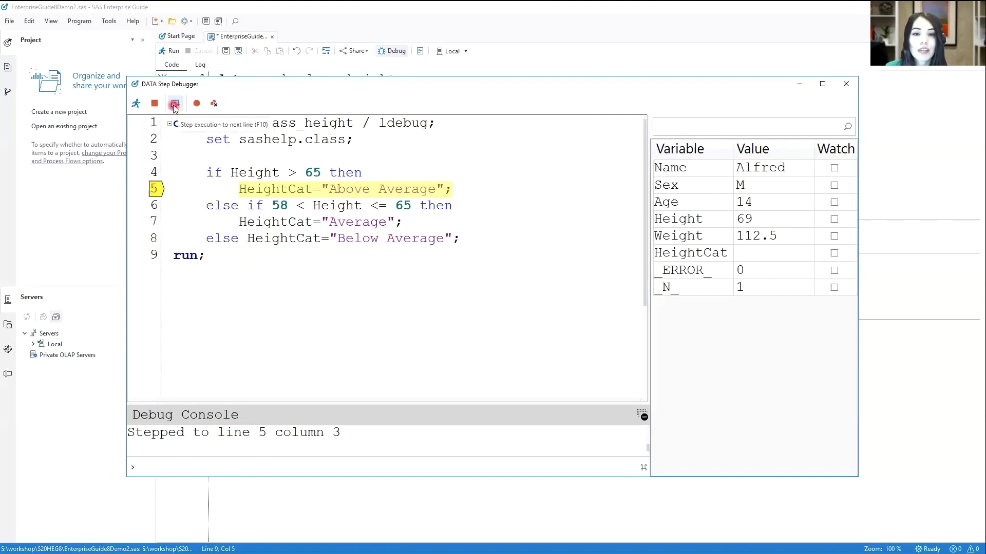
left_click(174, 105)
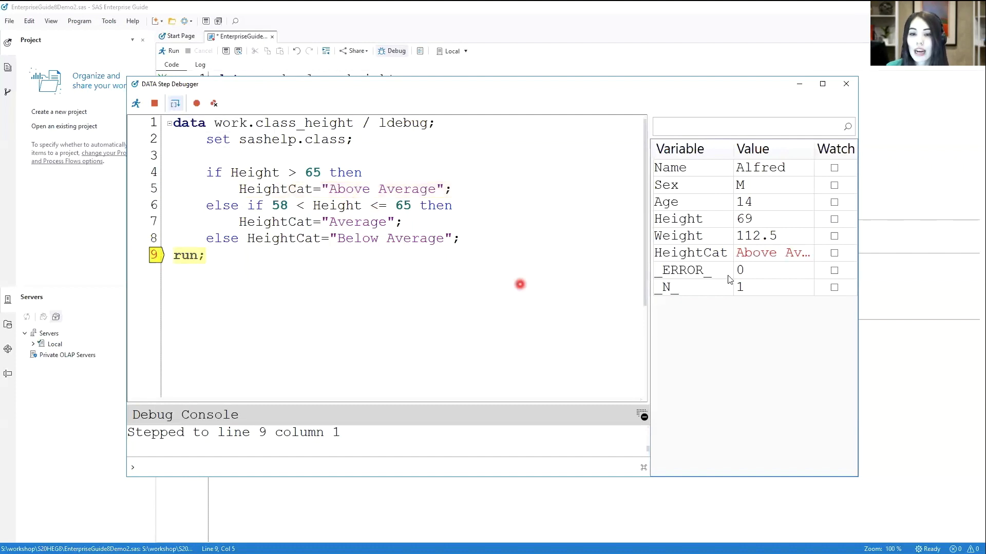
left_click_drag(647, 210, 579, 215)
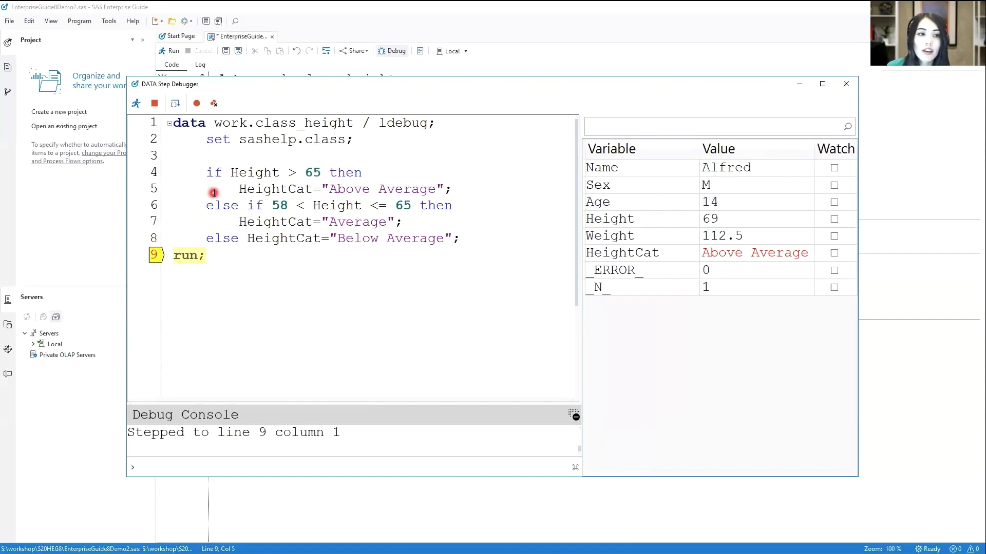
mouse_move(211, 241)
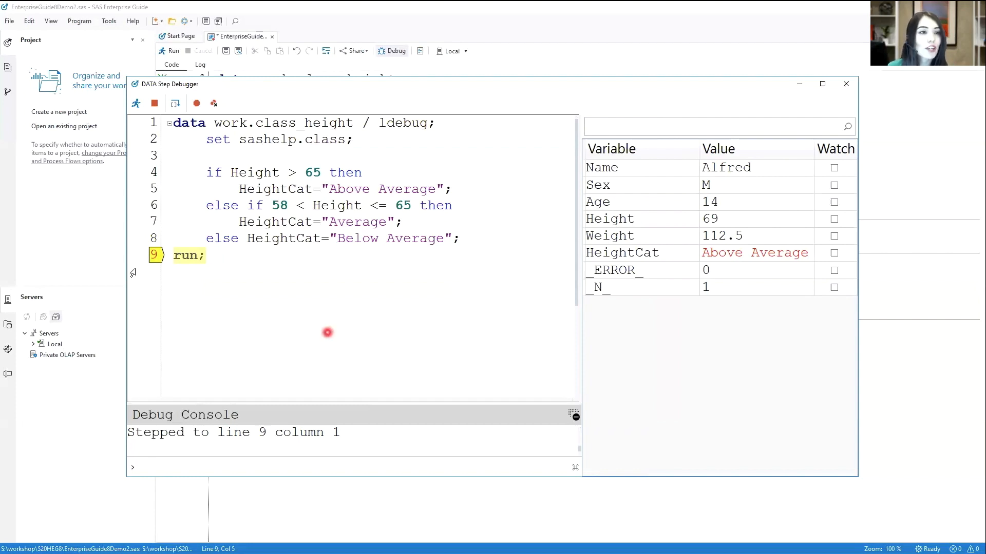
Step through the second DATA step iteration line by line until HeightCat is assigned for that observation.
left_click(175, 105)
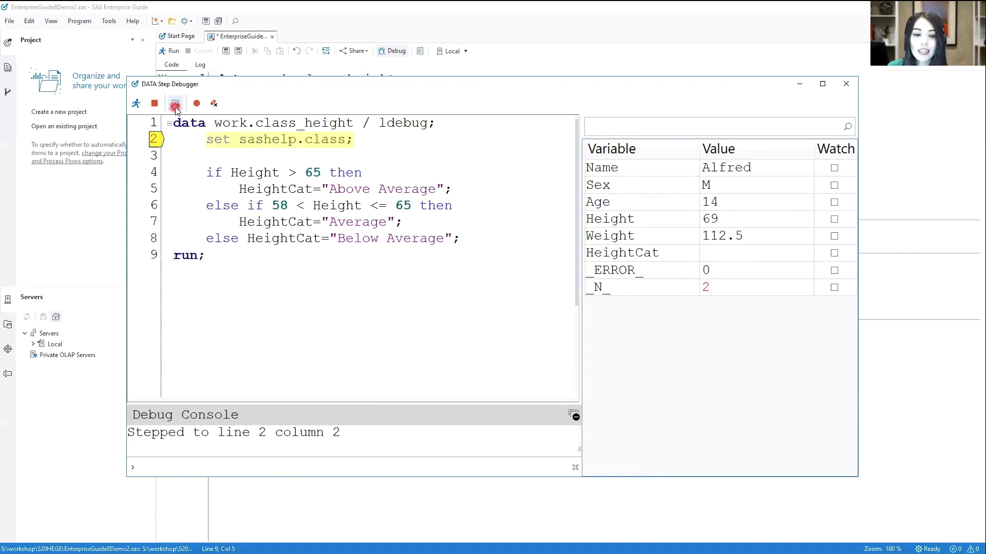
left_click(175, 104)
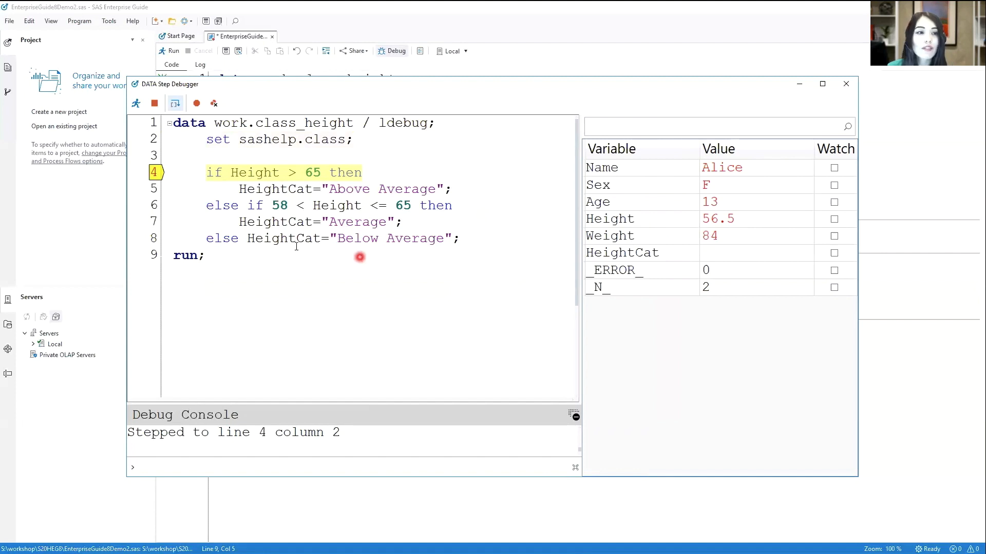
left_click(174, 105)
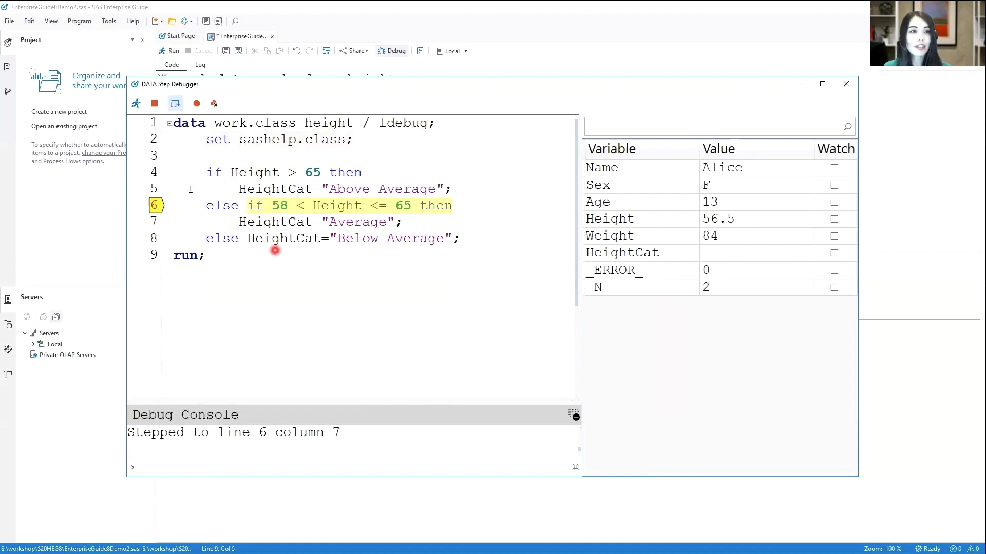
left_click(175, 104)
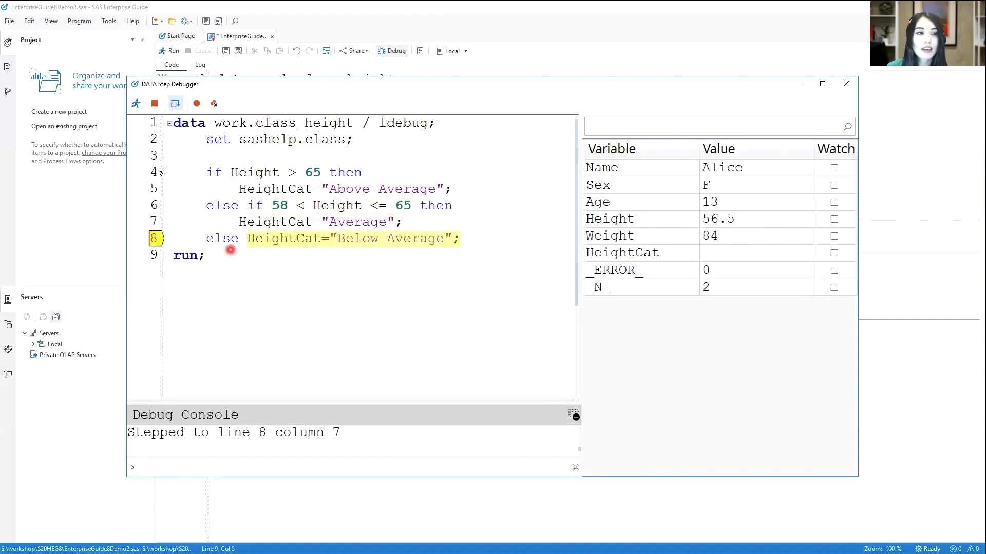
left_click(175, 104)
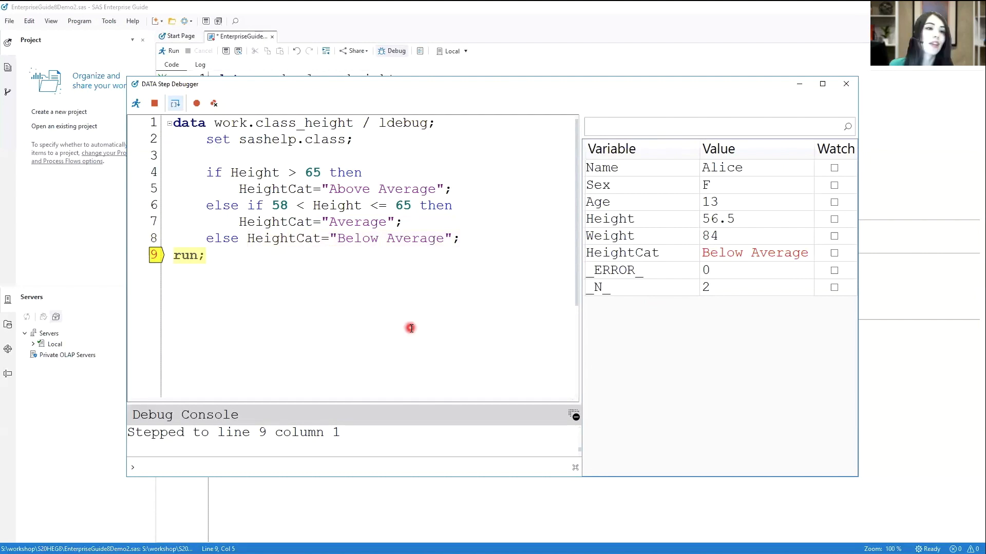
Run the DATA step debugging through to the end, close the debugger and turn debugging off for the program.
left_click(136, 103)
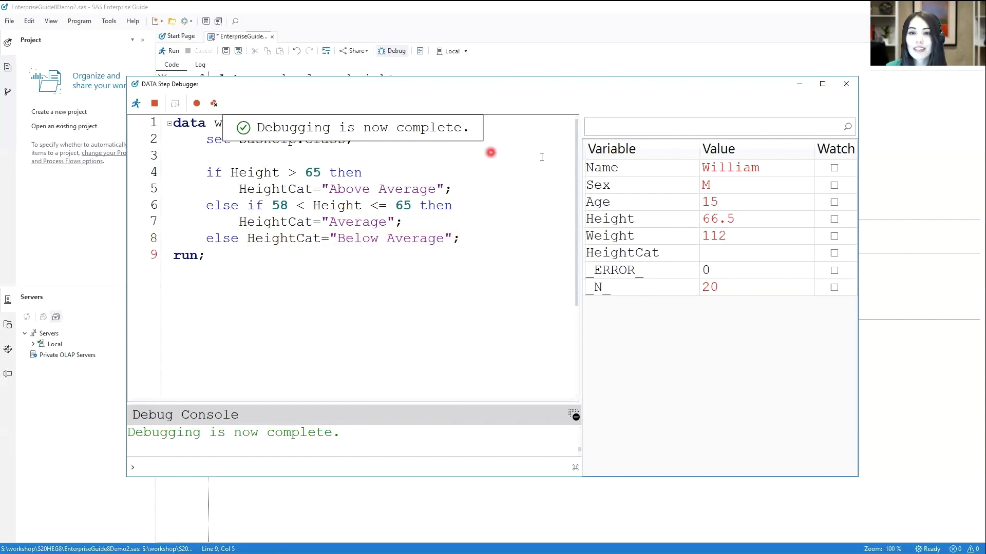
left_click(847, 86)
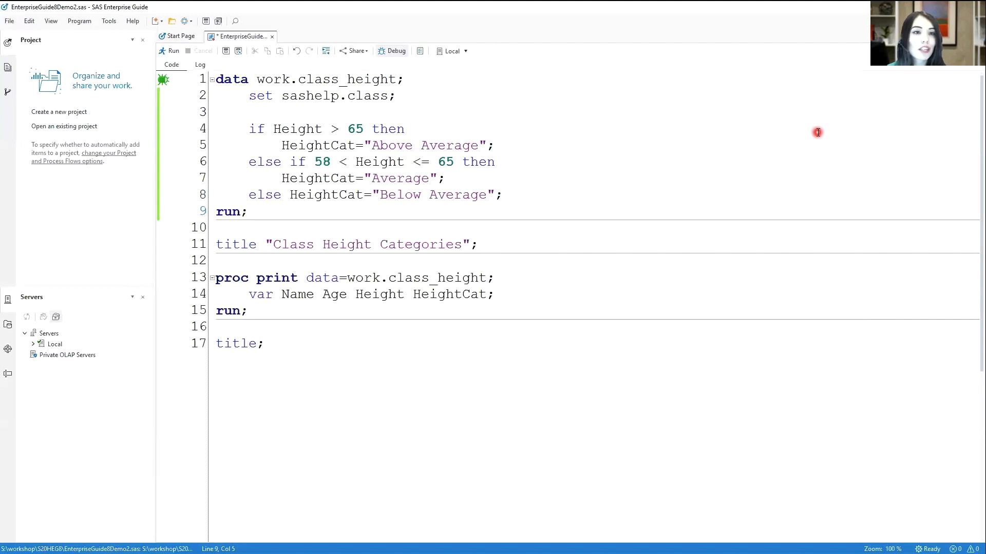
left_click(394, 56)
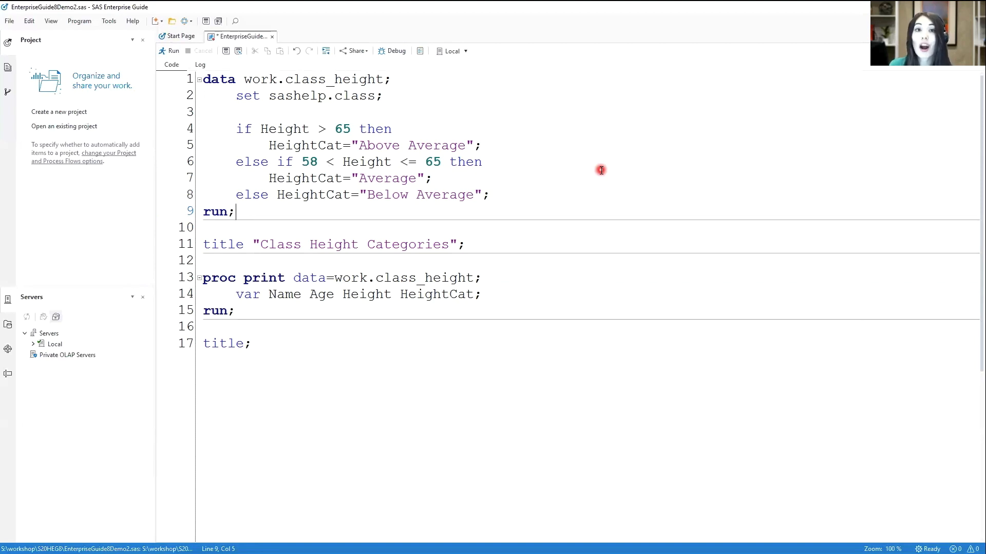
Begin a proc means statement on line 19, leaving a blank line after the closing title statement.
left_click(301, 345)
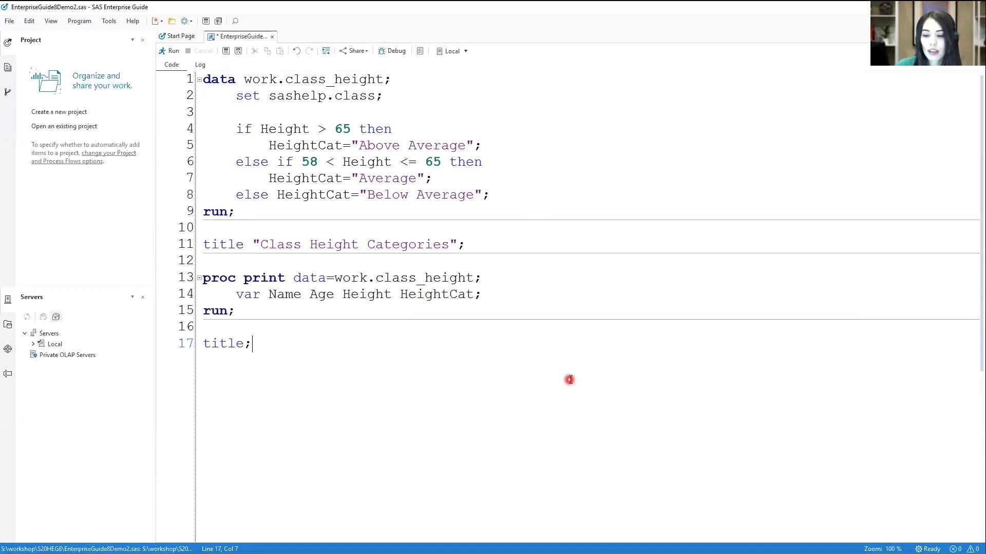
key("Return")
key("Return")
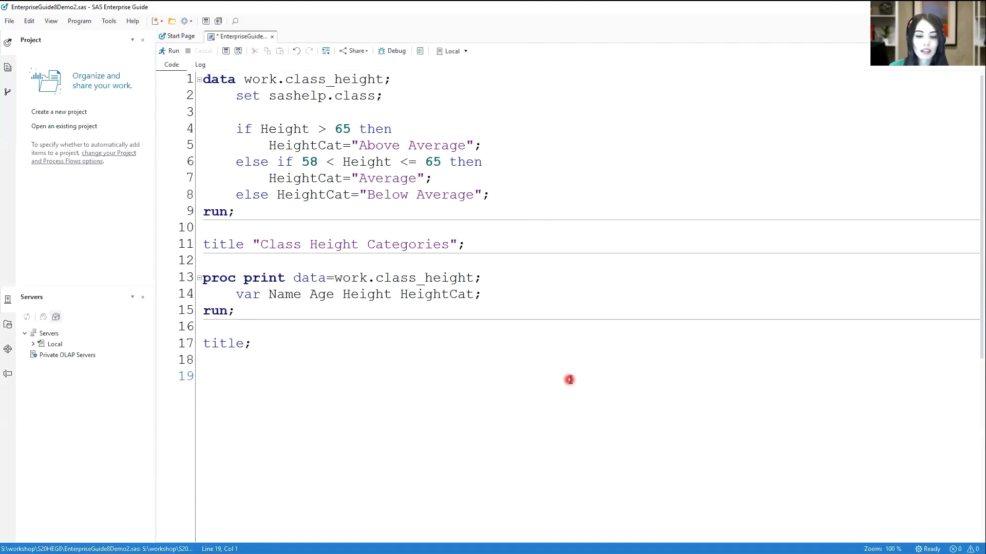
type("p")
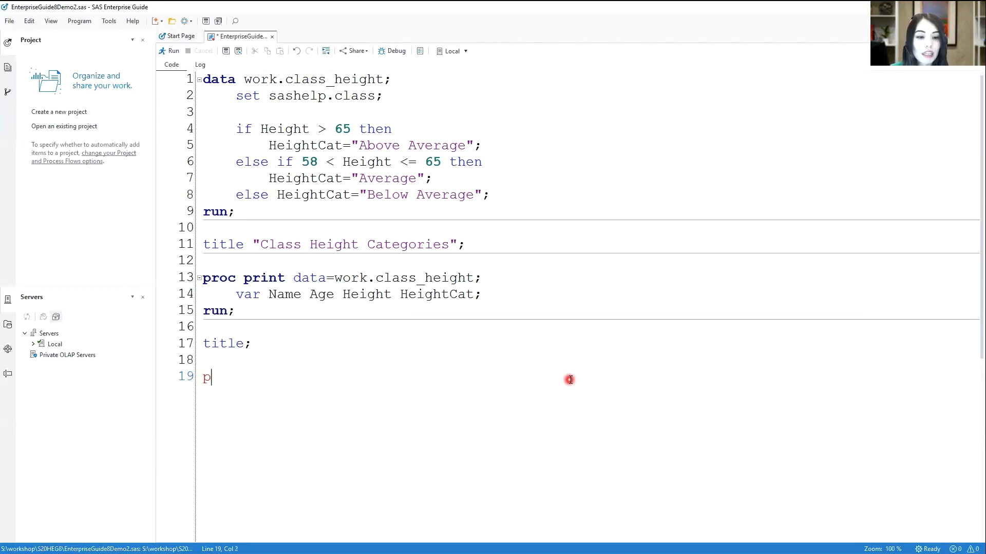
type("r")
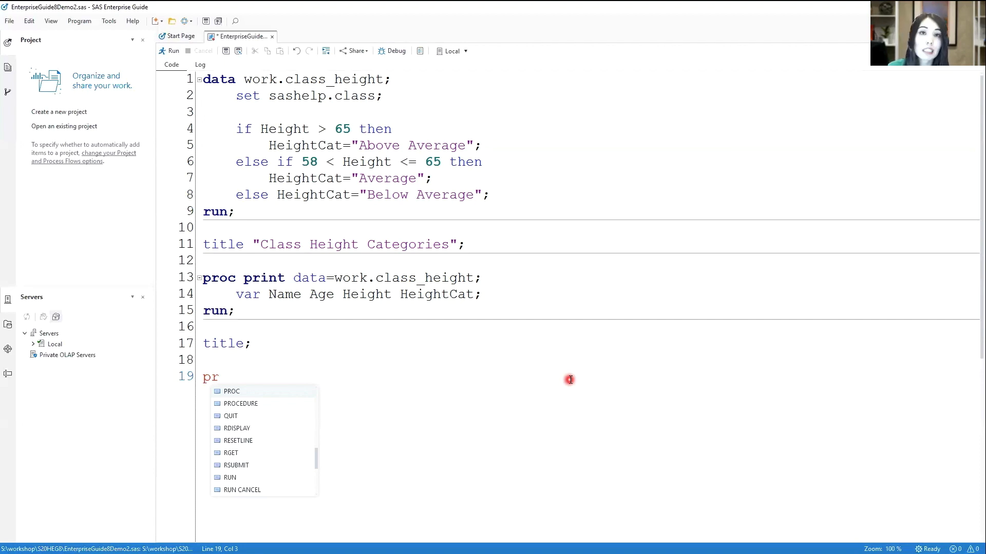
type("oc")
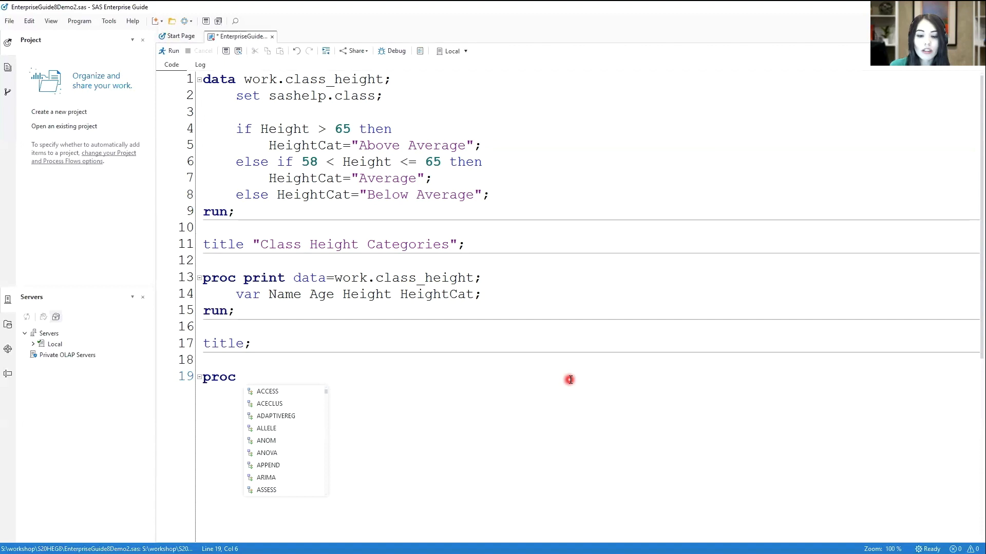
type("me")
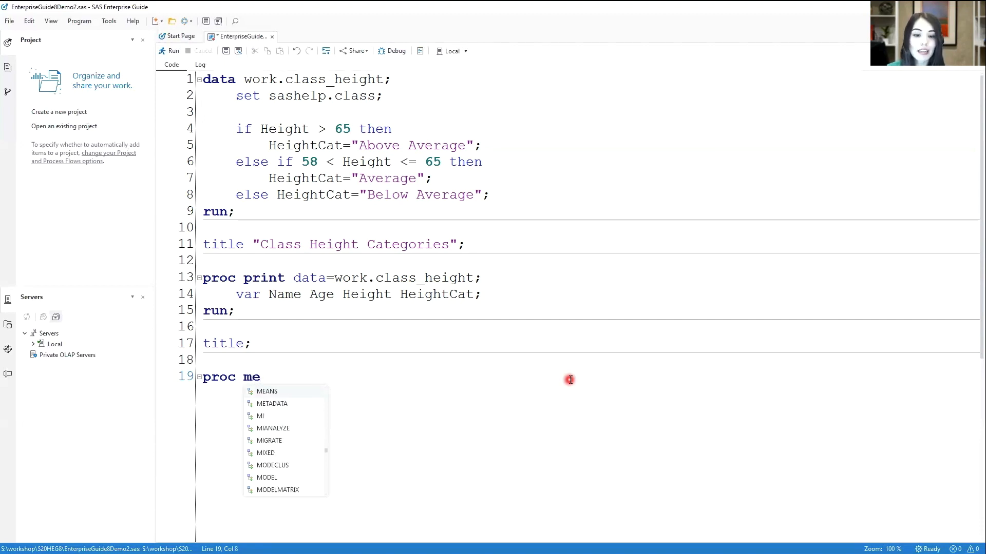
type("ans")
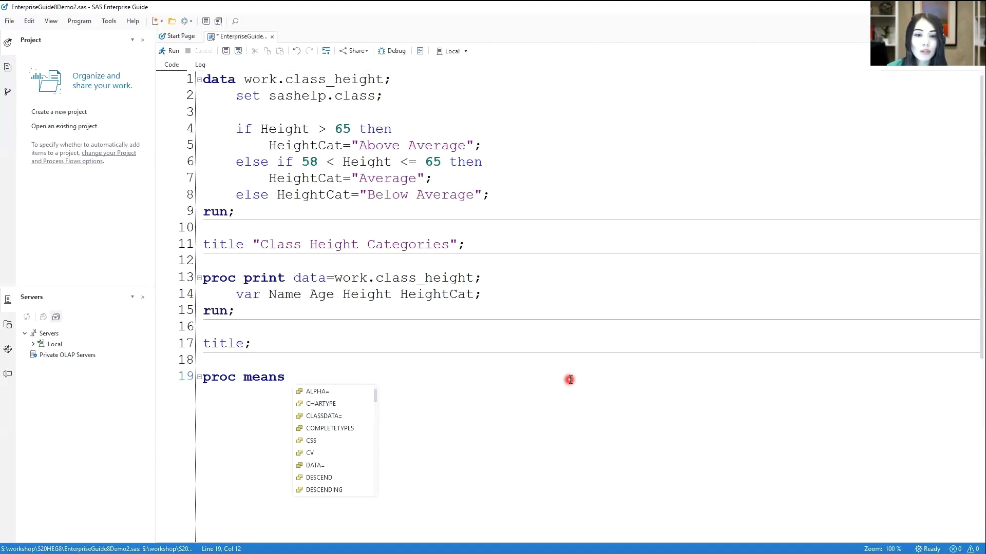
Complete the proc means statement with the options data=work.class_height and maxdec=1, ending it with a semicolon.
left_click(326, 469)
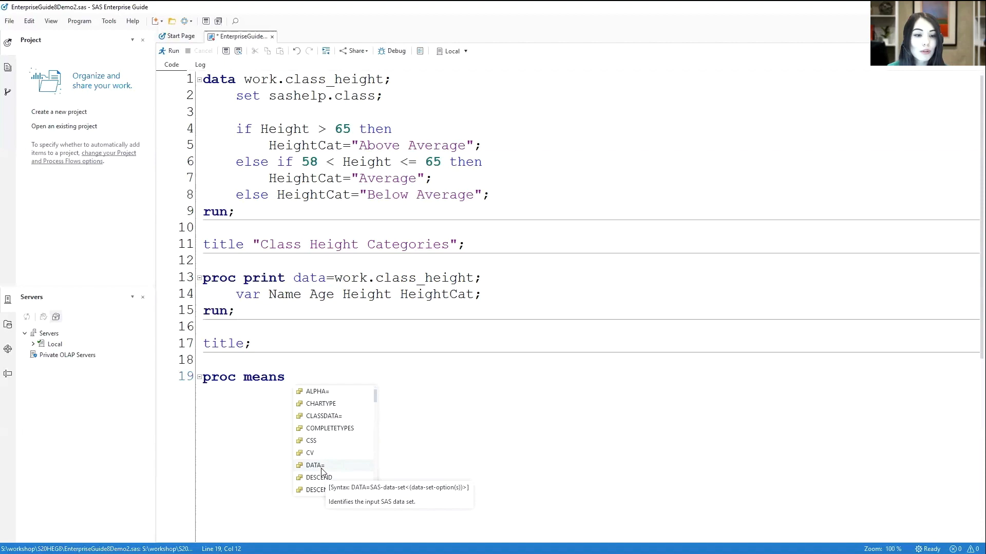
double_click(321, 466)
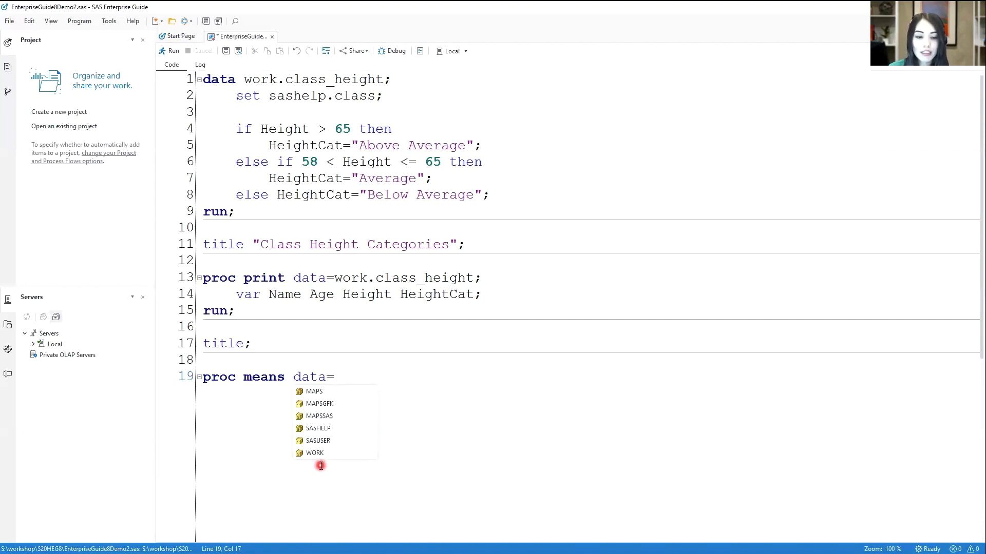
type("w")
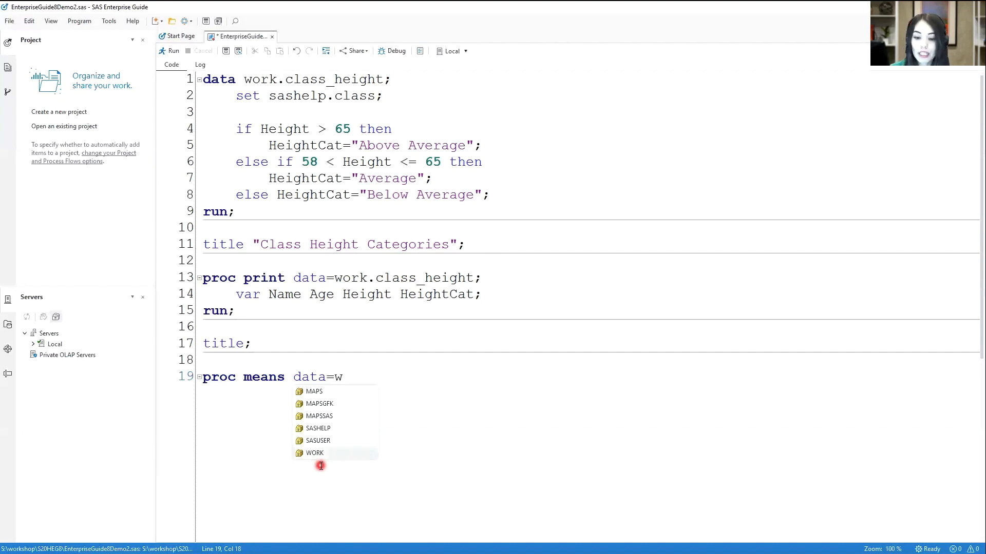
type("ork.")
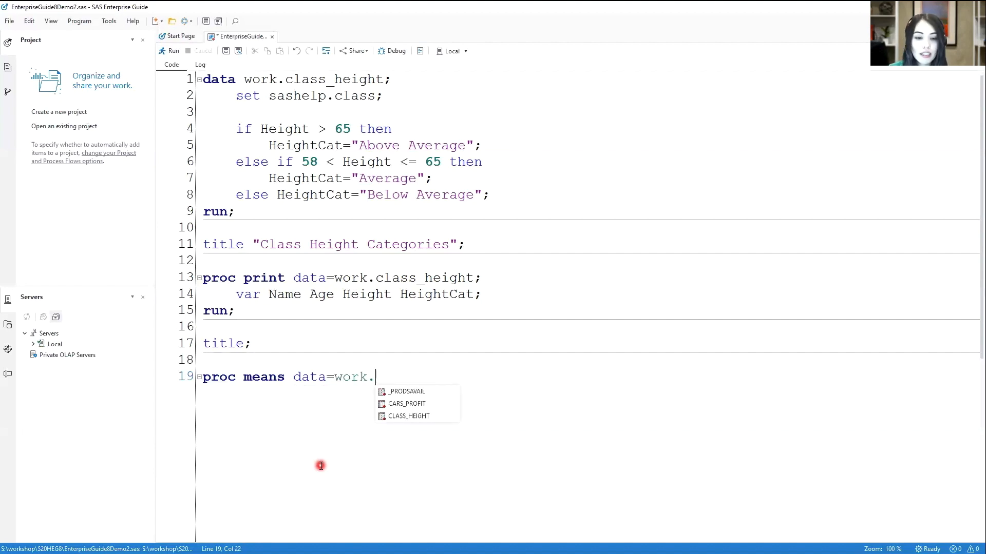
type("cl")
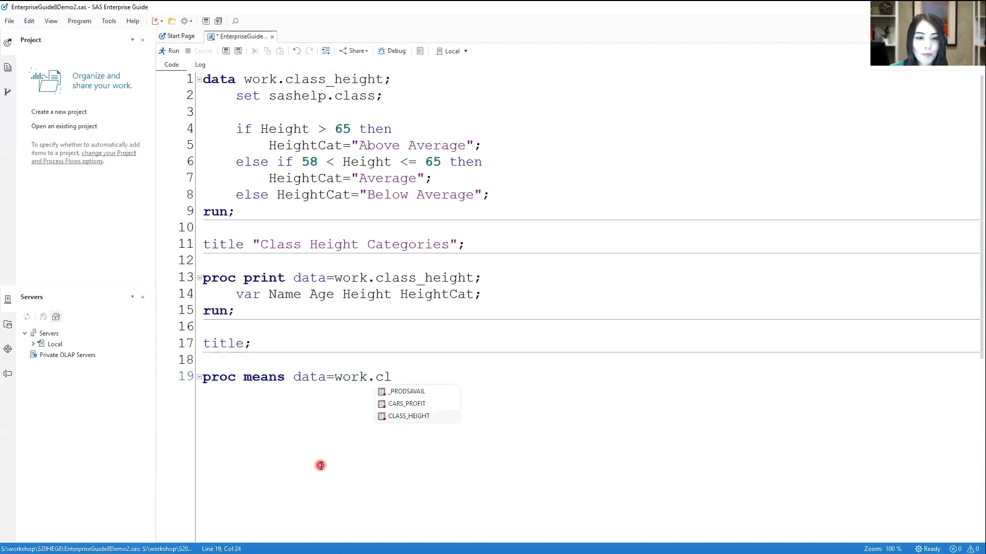
type("ass_height ")
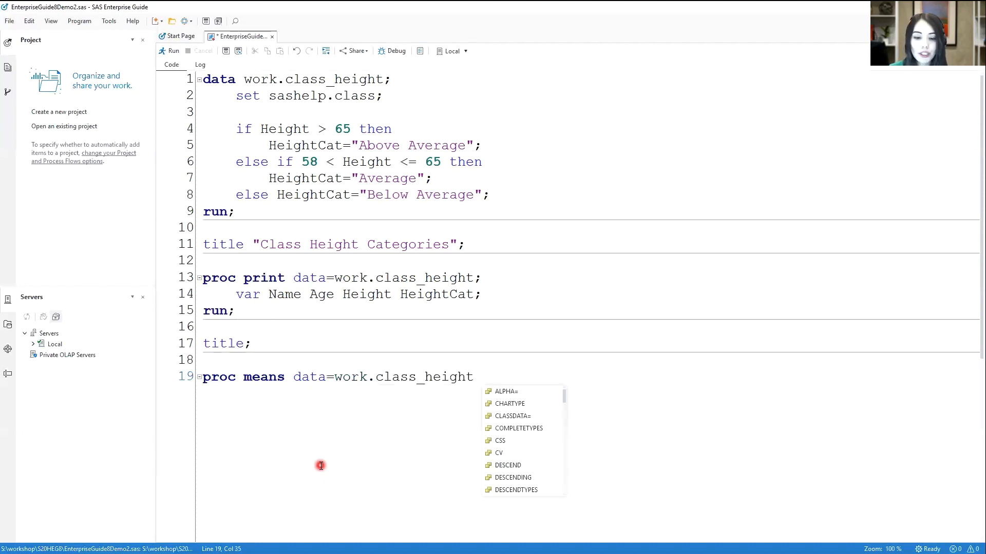
type("ma")
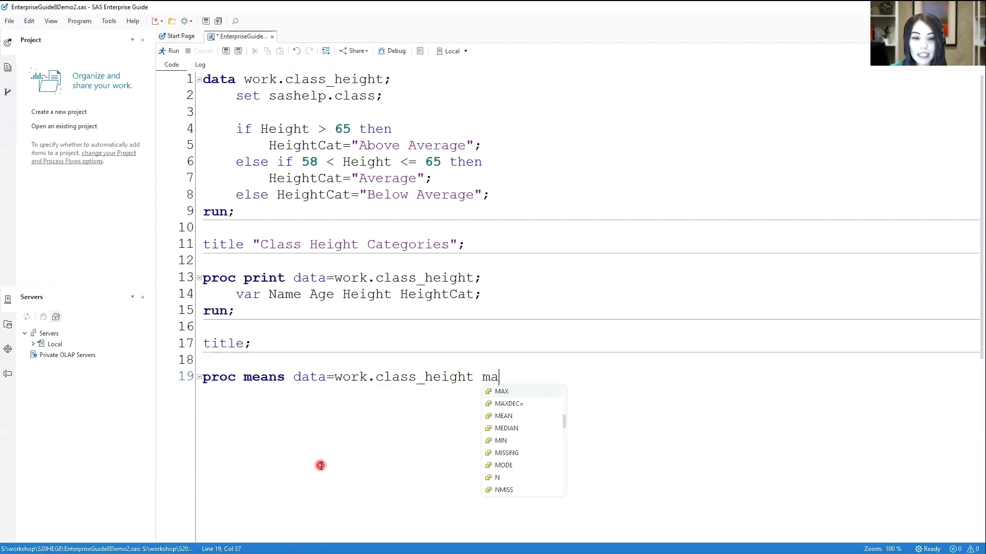
type("xdec=")
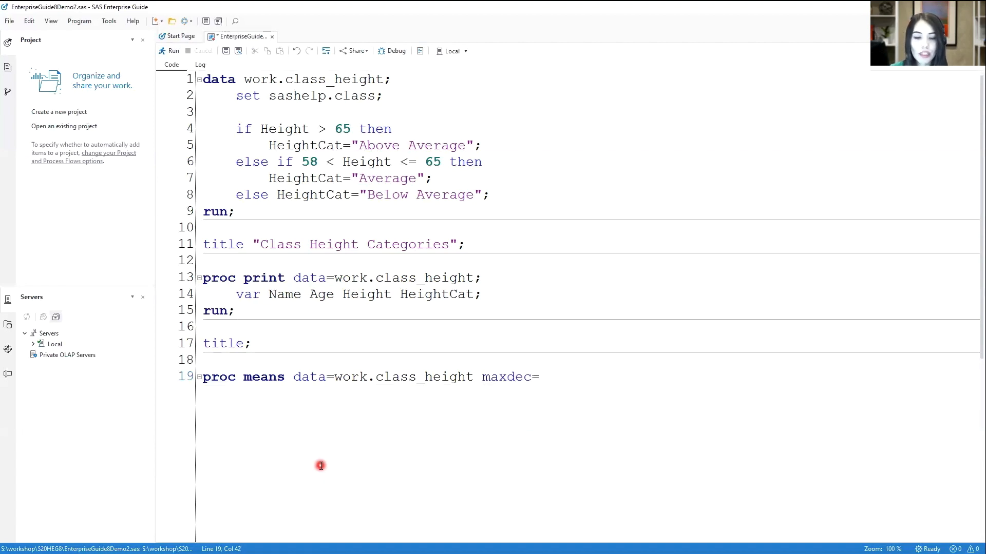
type("1;")
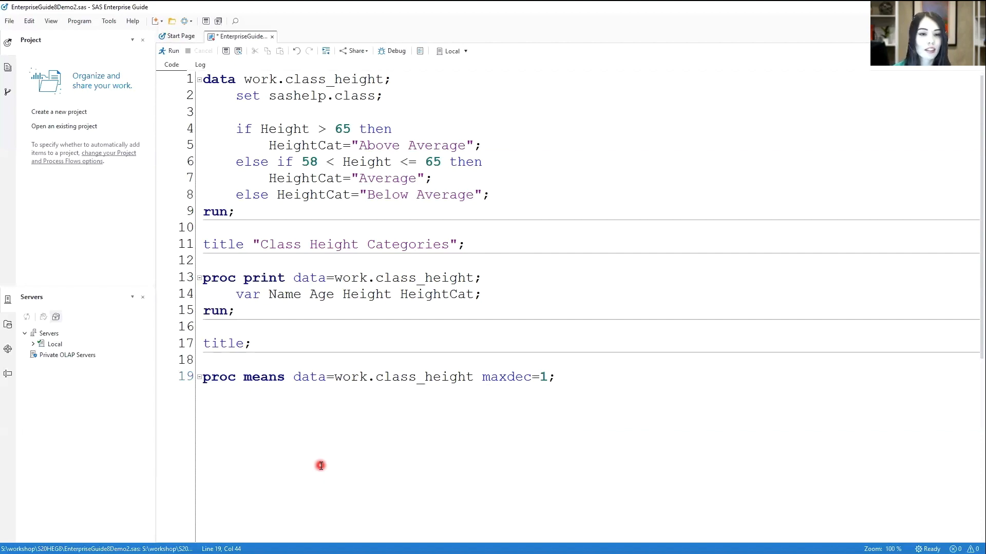
Add the statement var Weight; on an indented line below the proc means statement.
key("Return")
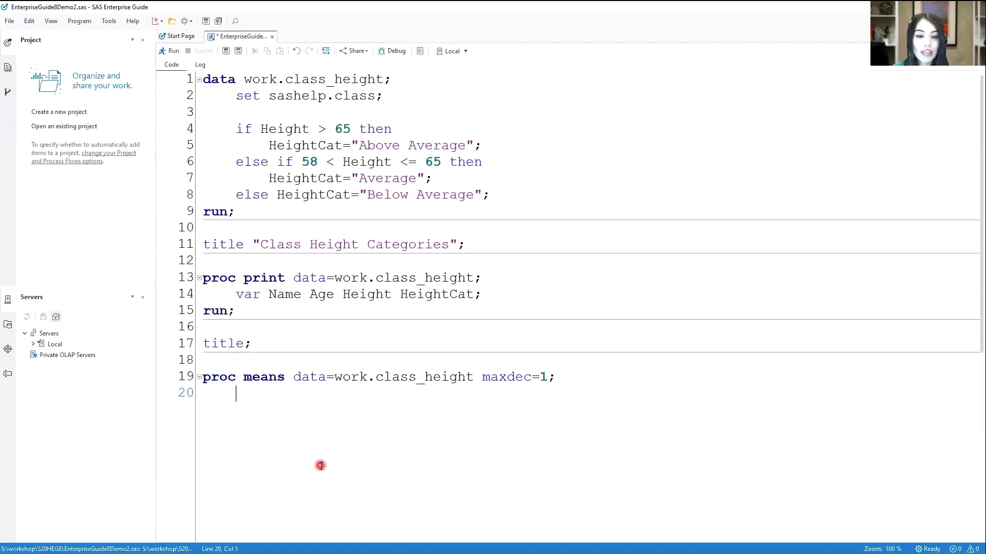
type("var")
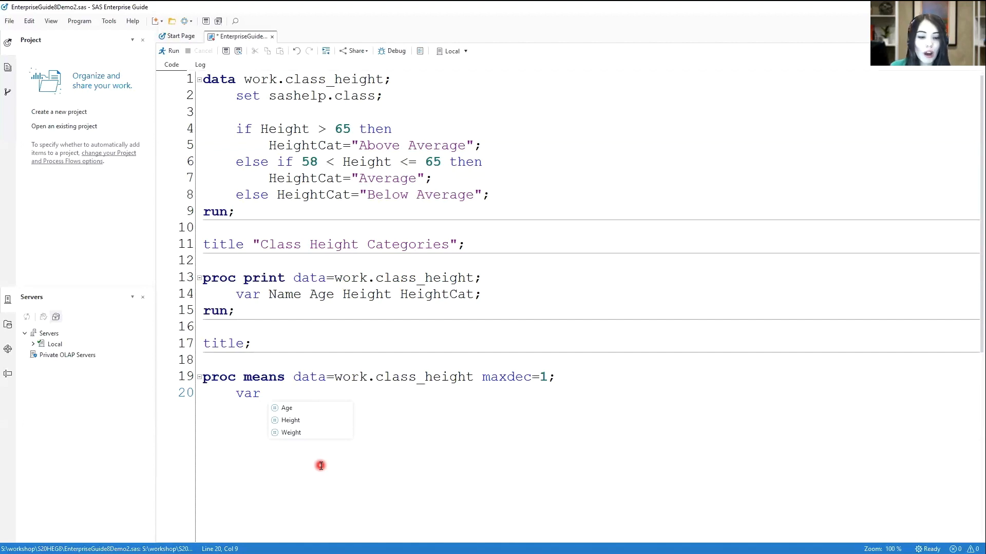
type("w")
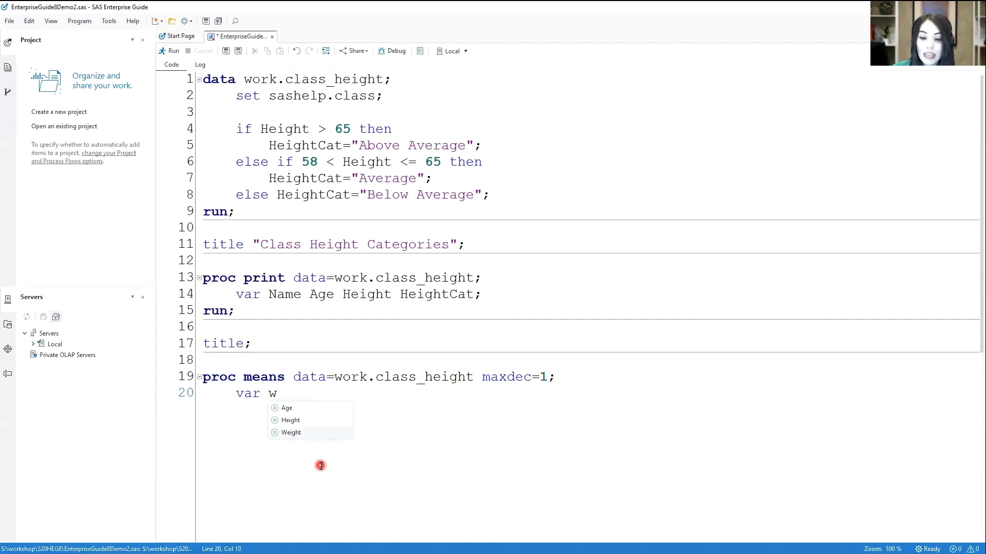
type("eight;")
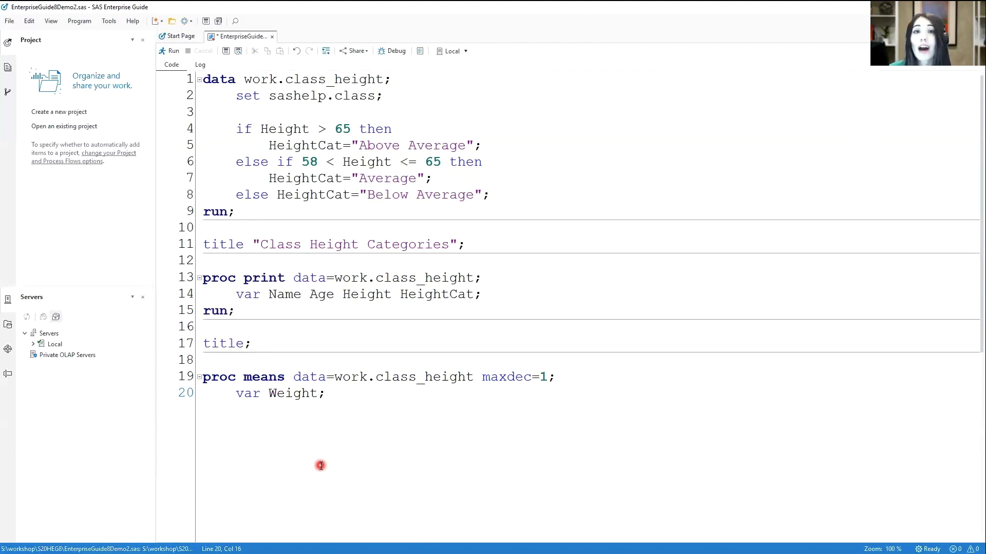
Add the statement class HeightCat; and close the PROC MEANS step with an unindented run; statement.
key("Return")
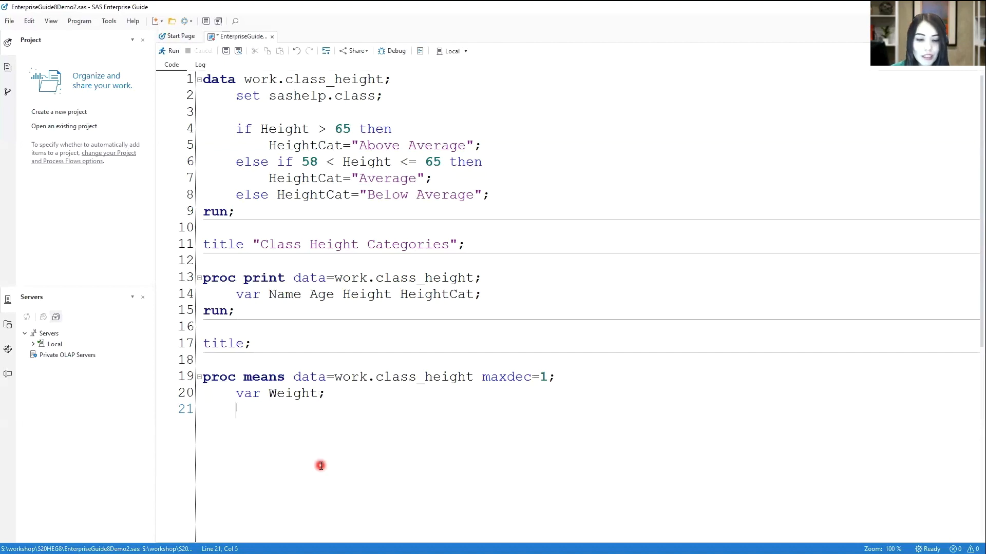
type("class ")
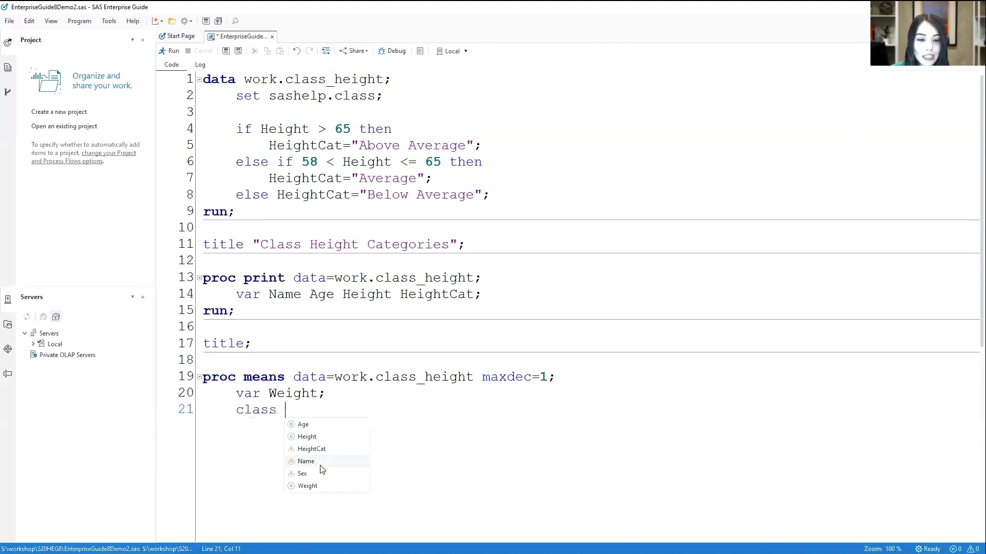
type("He")
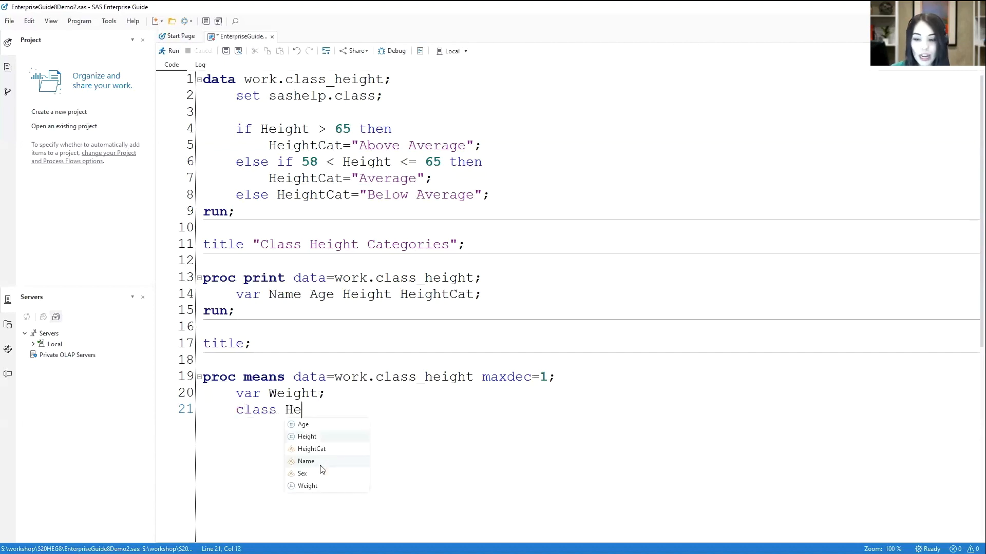
left_click(318, 451)
left_click(318, 451)
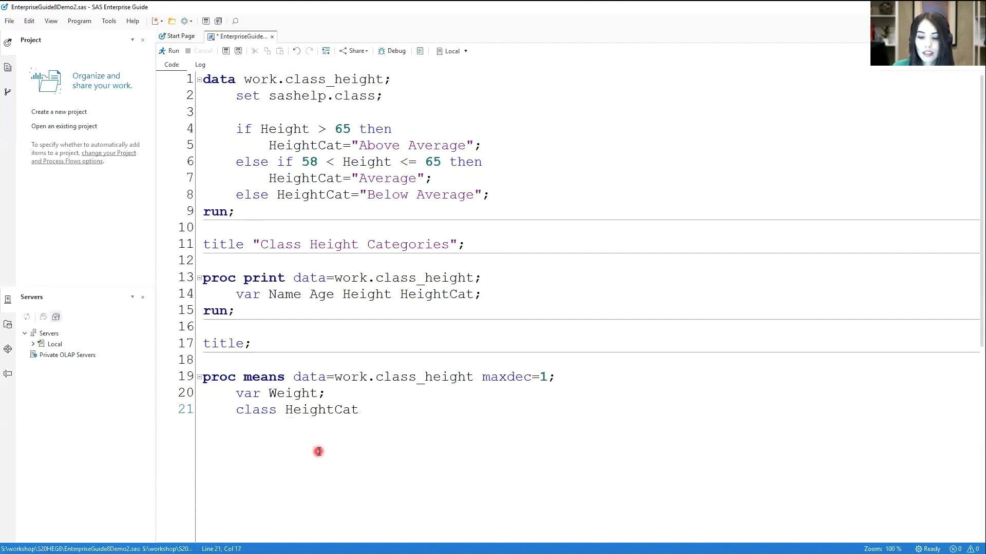
type(";")
key("Return")
key("BackSpace")
type("run")
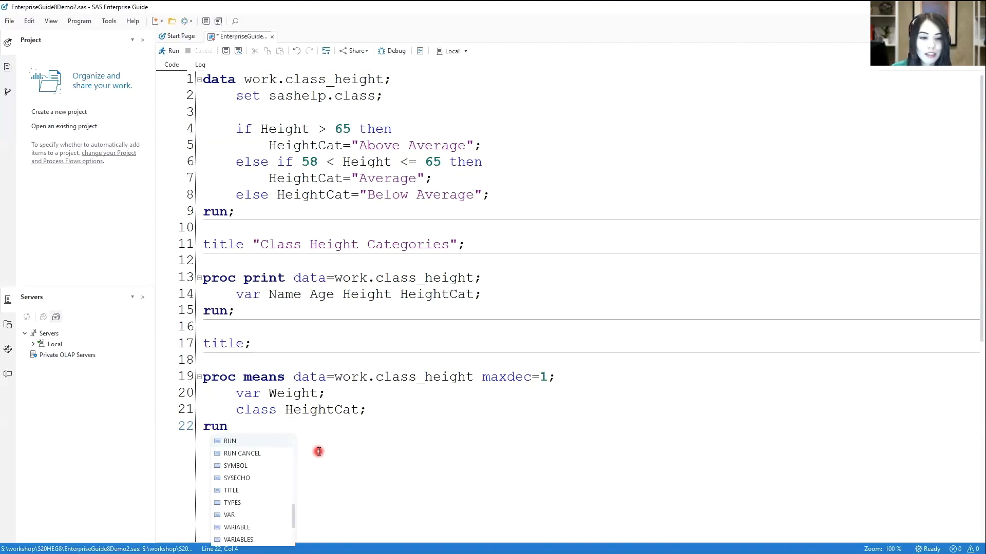
type(";")
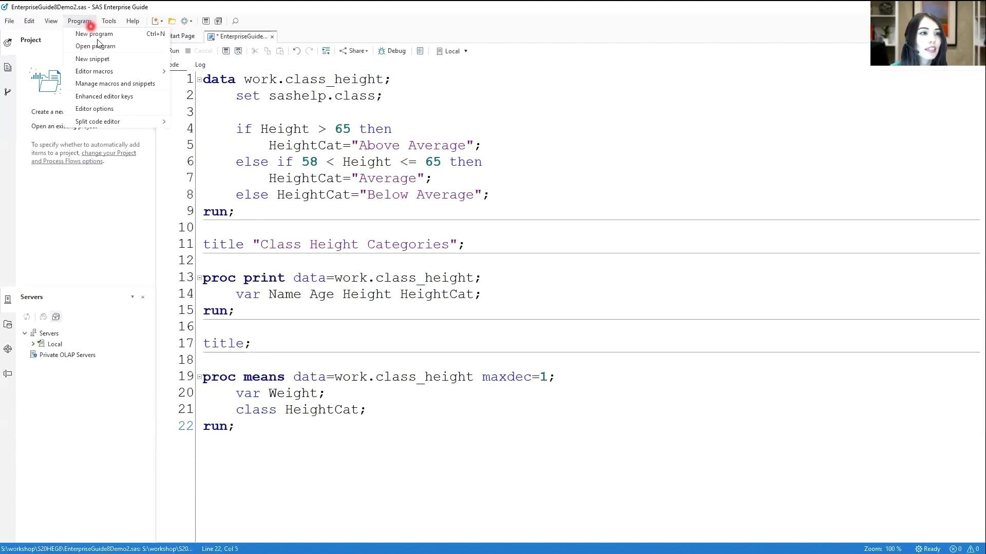
Review the Autocomplete and Indenter settings in the Enhanced Editor options and close the dialog.
left_click(119, 109)
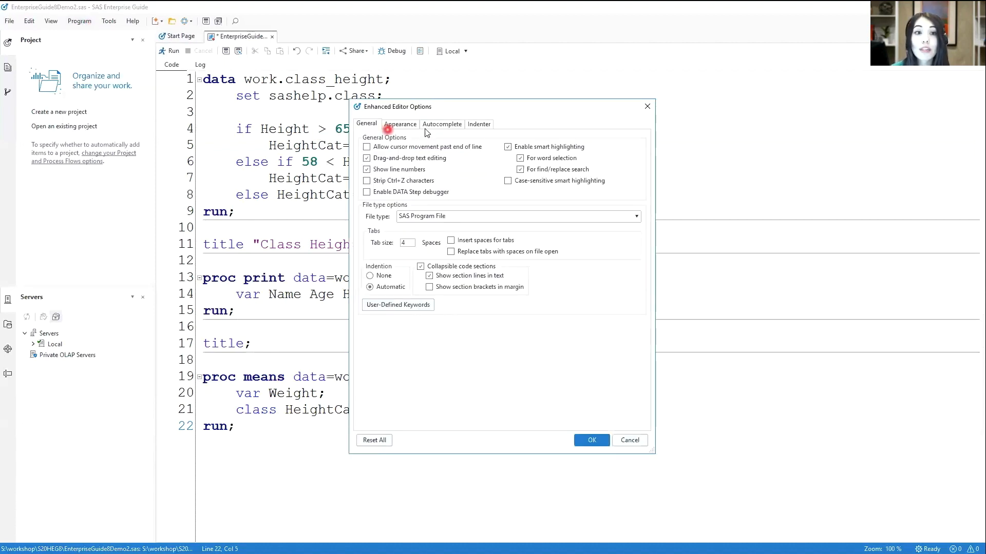
left_click(428, 129)
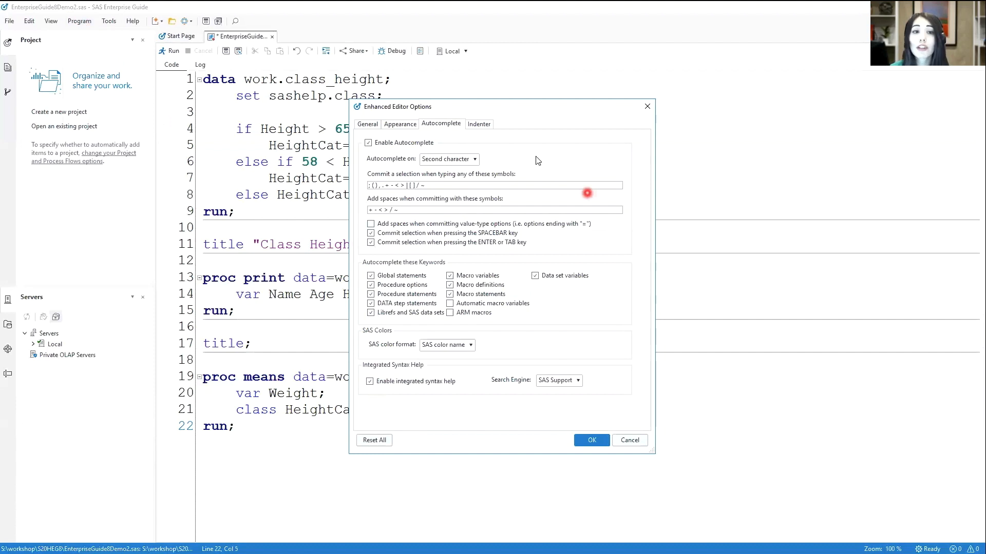
left_click(485, 127)
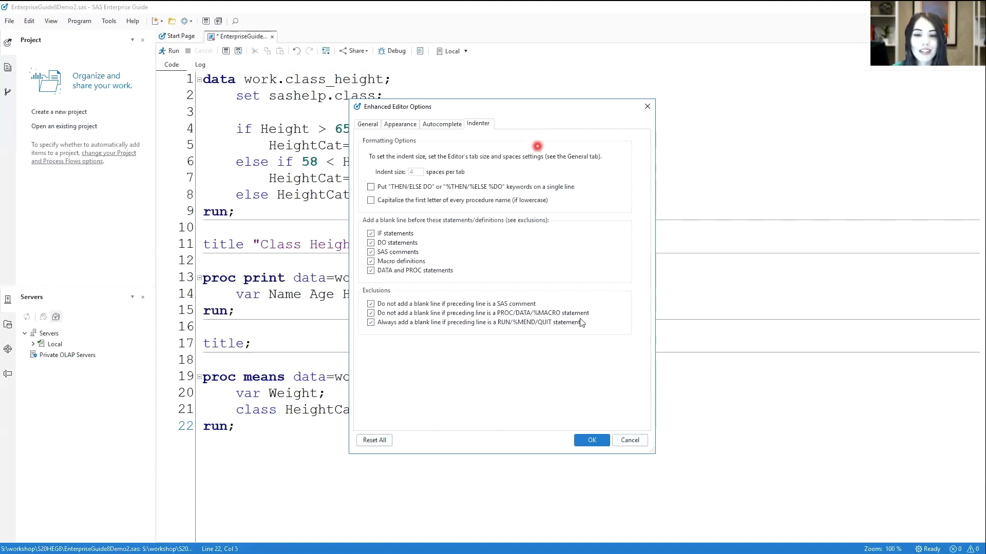
left_click(592, 440)
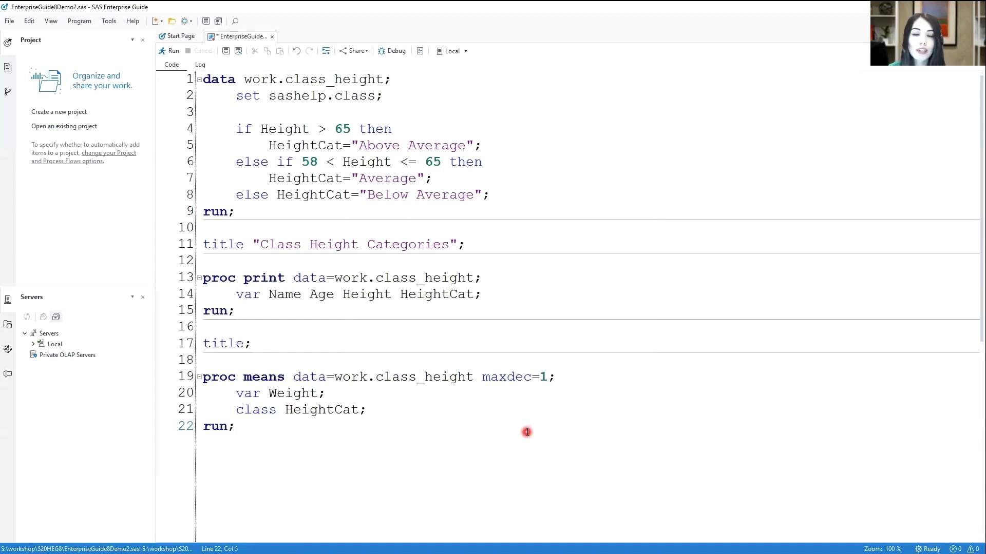
Run only the PROC MEANS step in lines 19 to 22 of the program.
left_click_drag(238, 428, 200, 380)
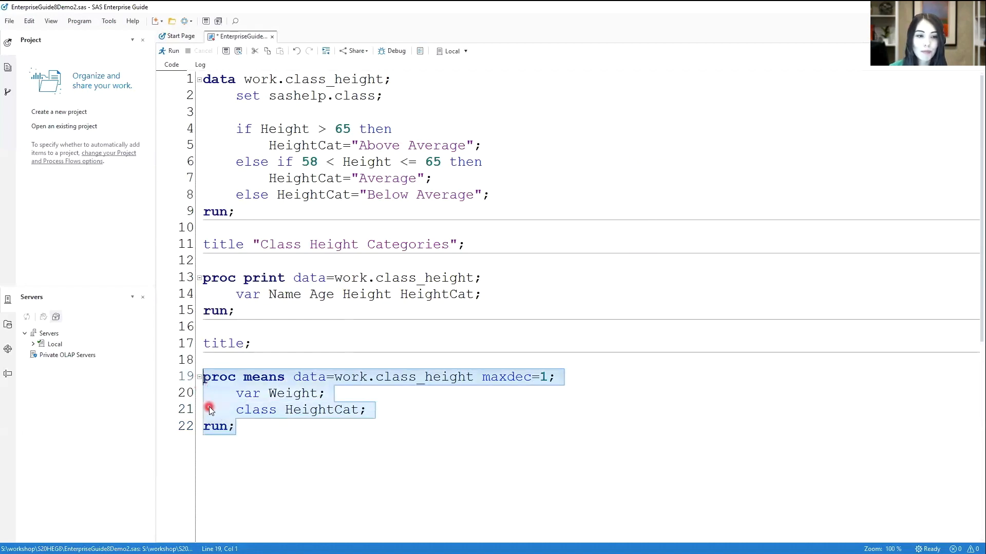
left_click(172, 51)
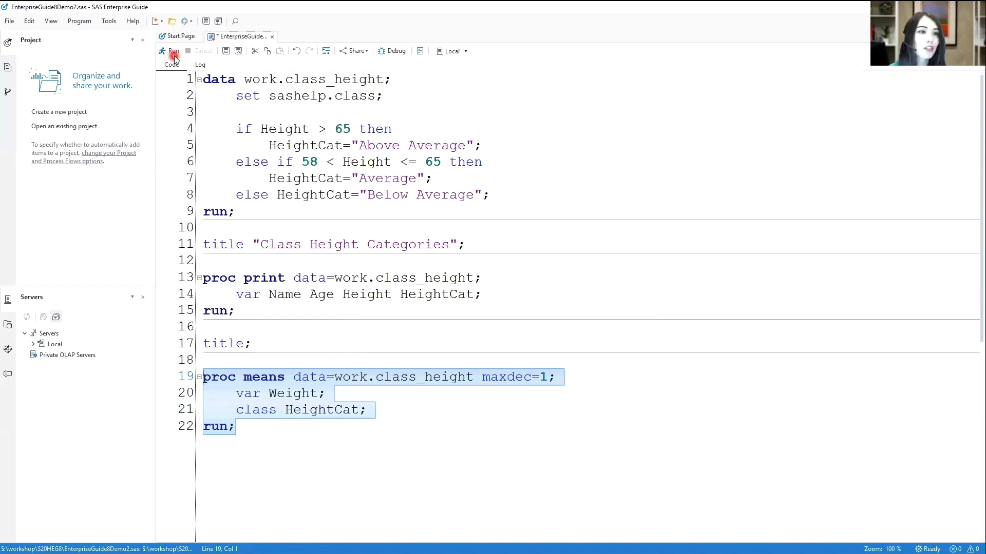
left_click(174, 54)
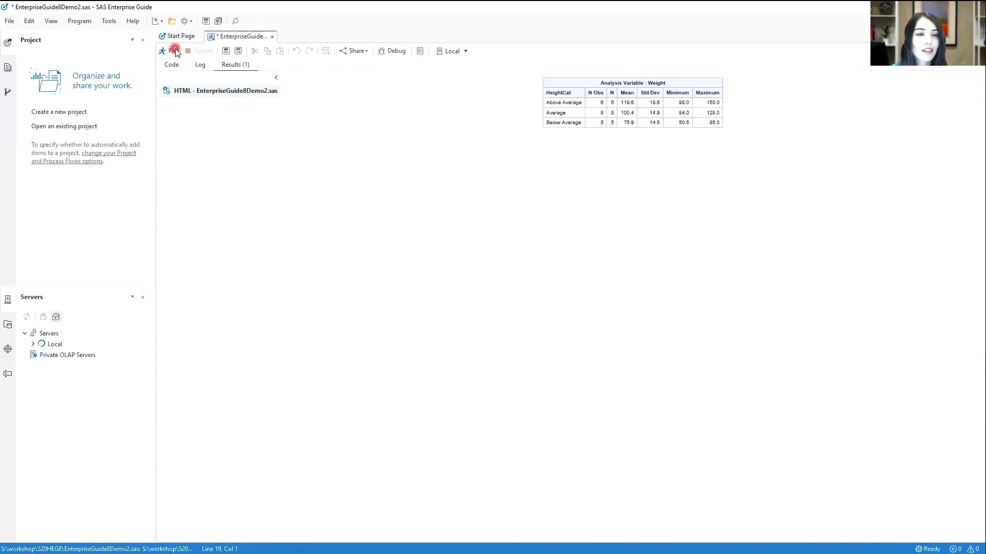